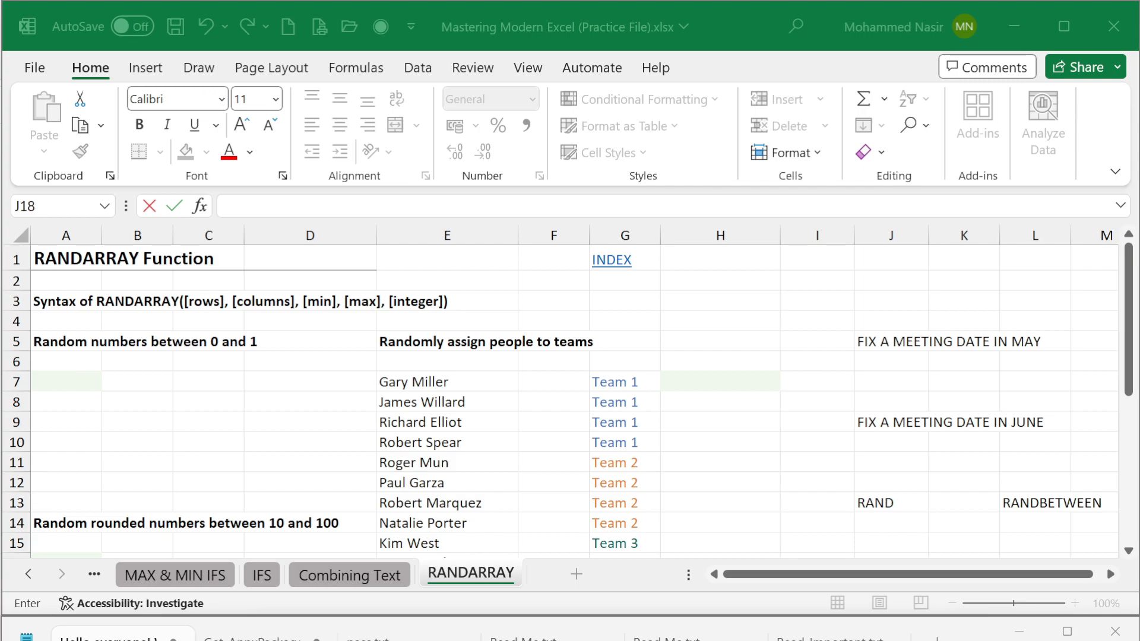
Step: Enter the formula =RAND() in cell J14 under the RAND heading
scroll(555, 433, "down", 2)
scroll(473, 433, "up", 2)
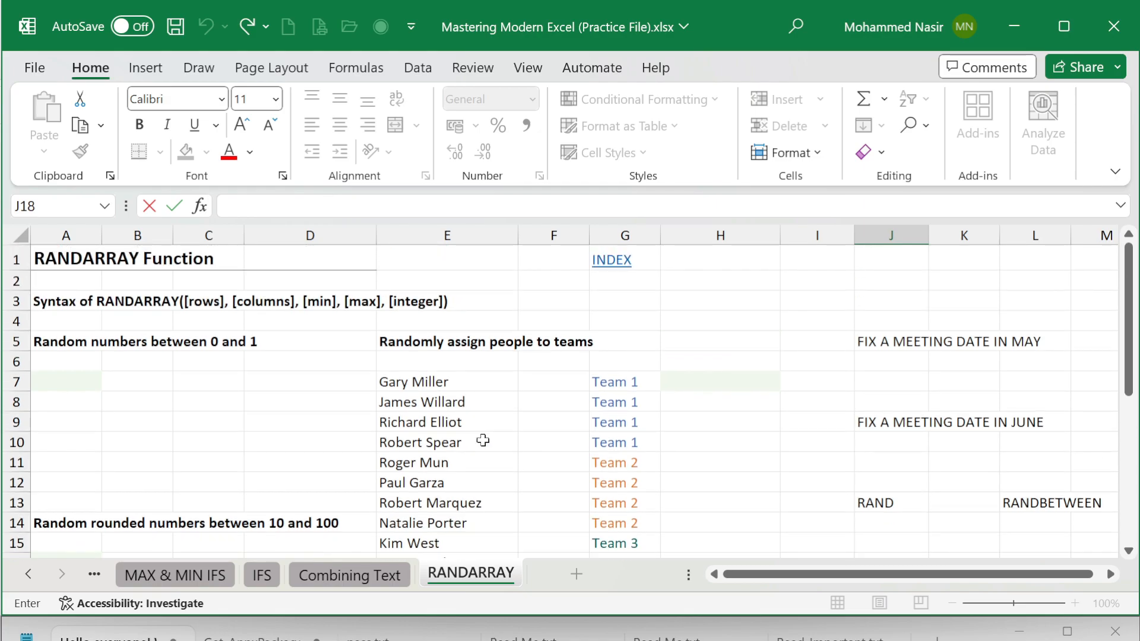
left_click(886, 526)
scroll(887, 520, "down", 2)
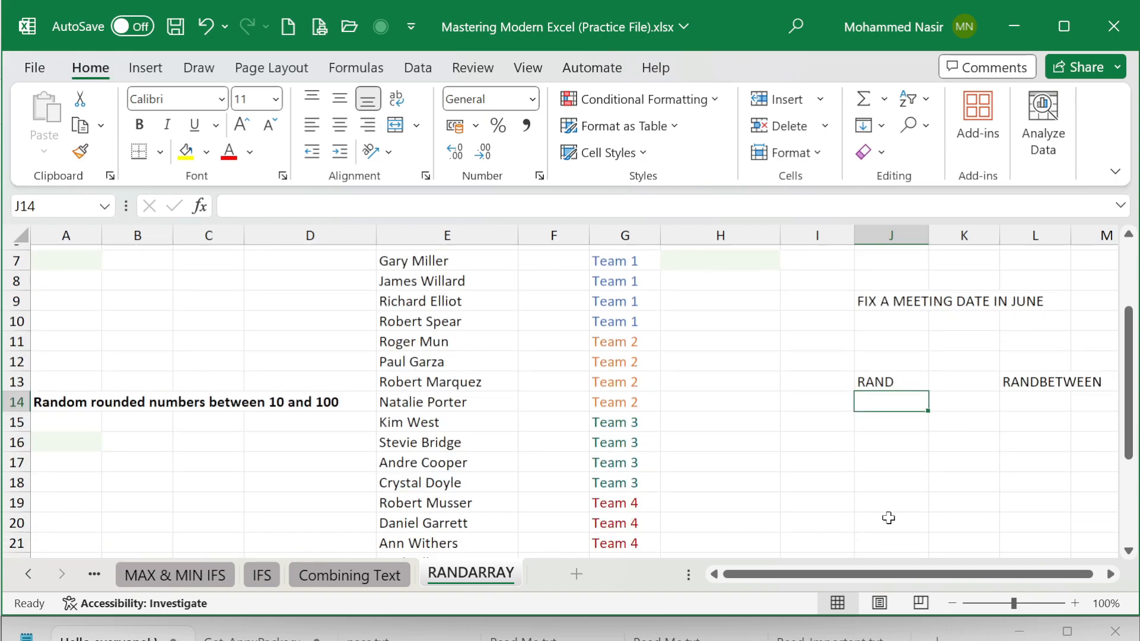
type("=R")
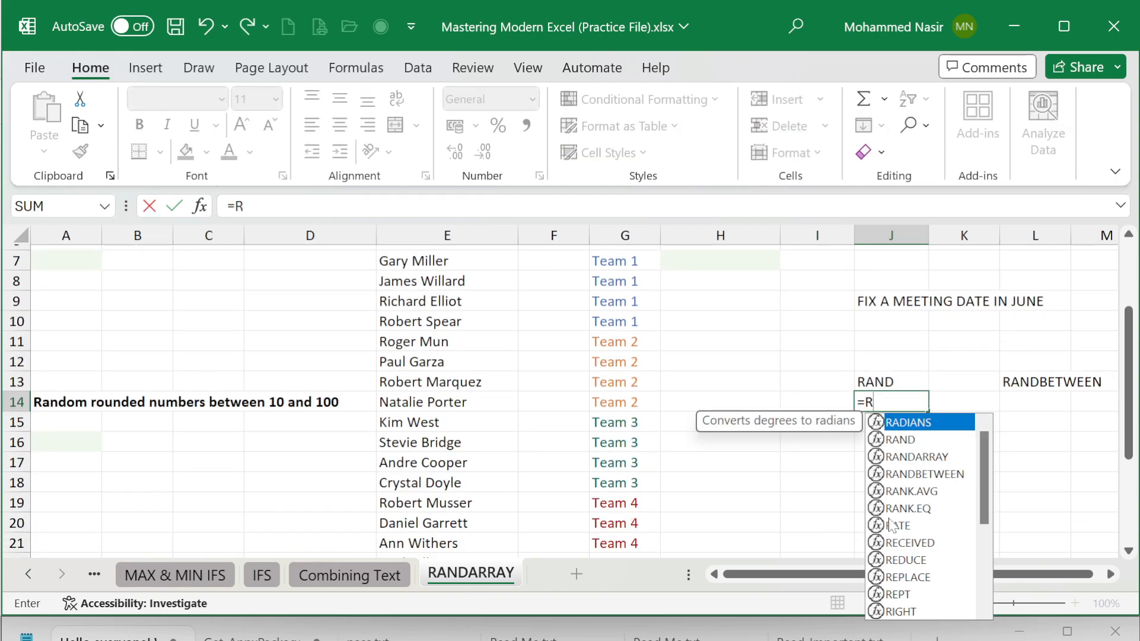
type("AND()")
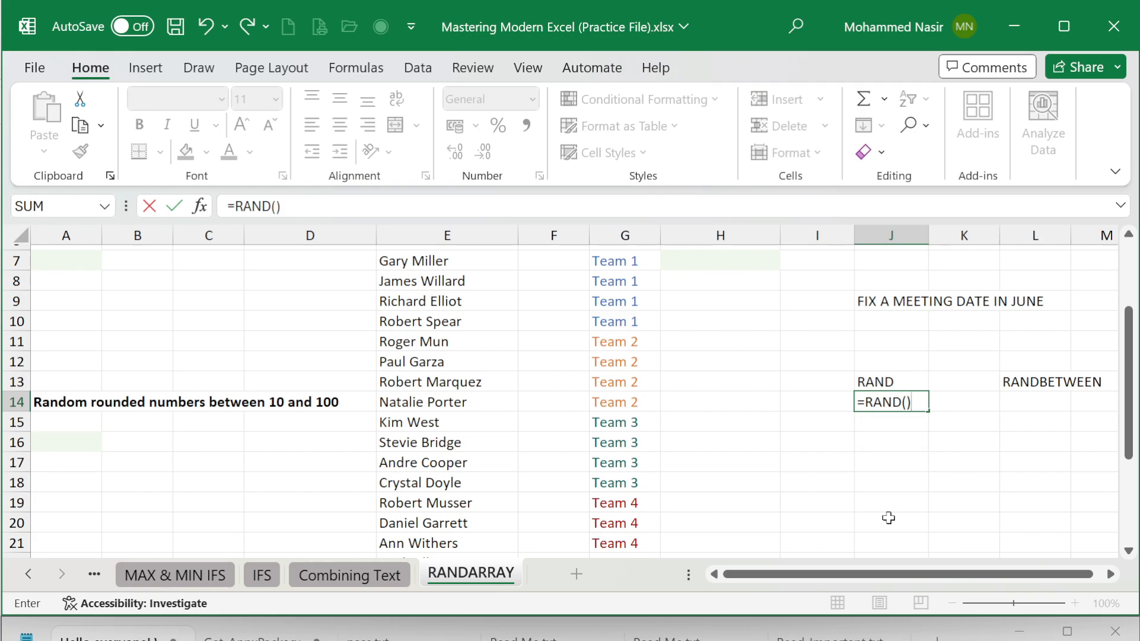
key("Return")
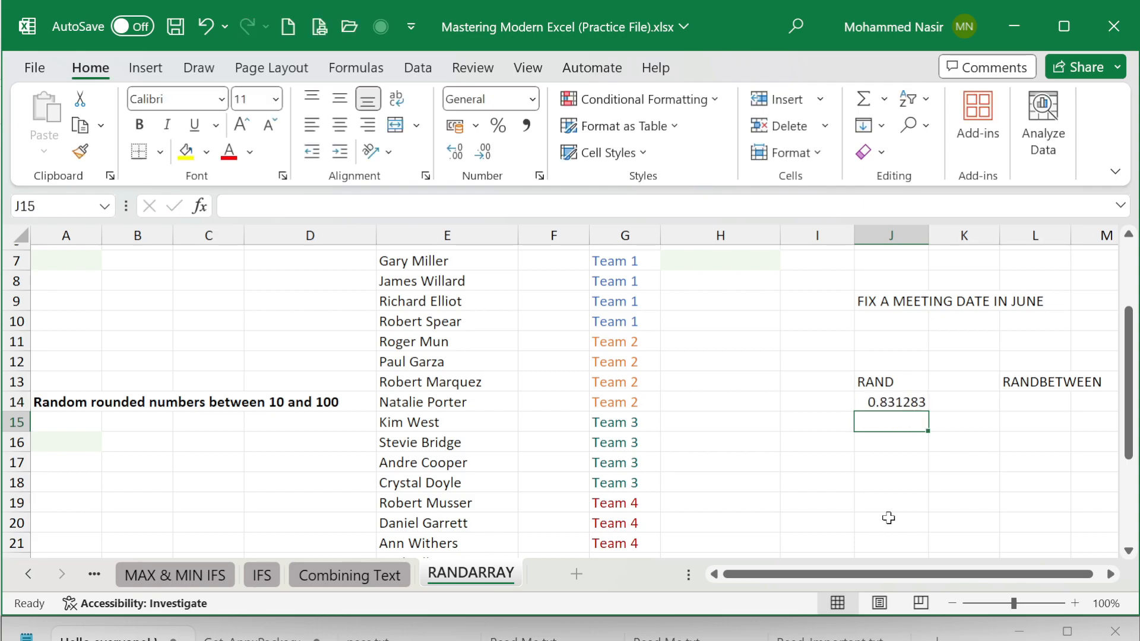
Step: Enter the test text G in cells J20 and J19 to make the RAND formula recalculate
left_click(889, 518)
type("G")
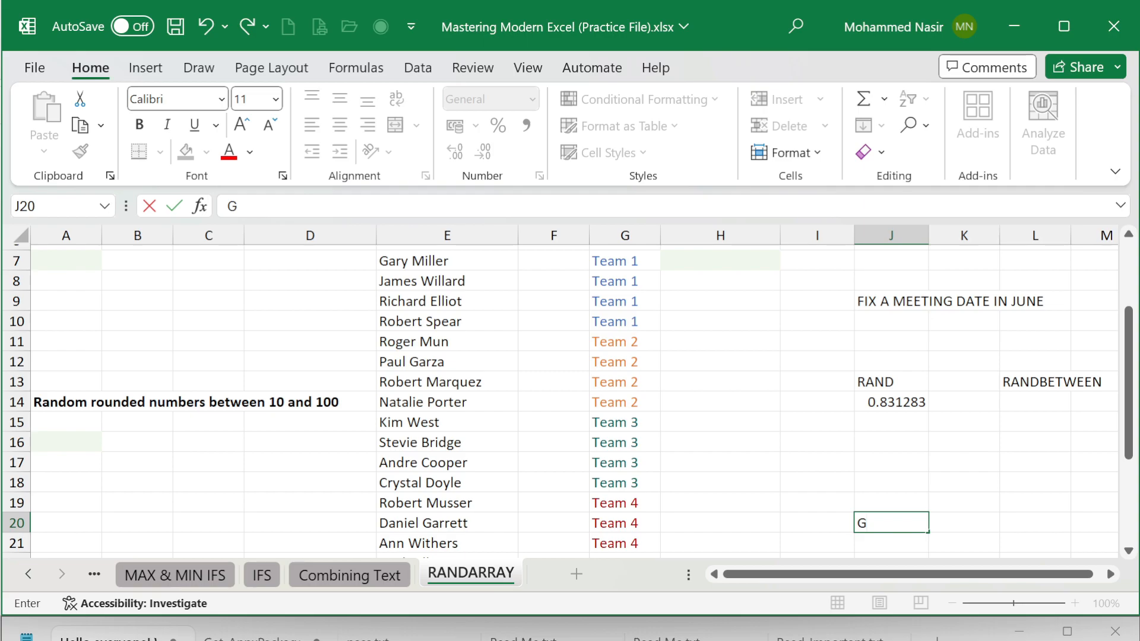
key("Tab")
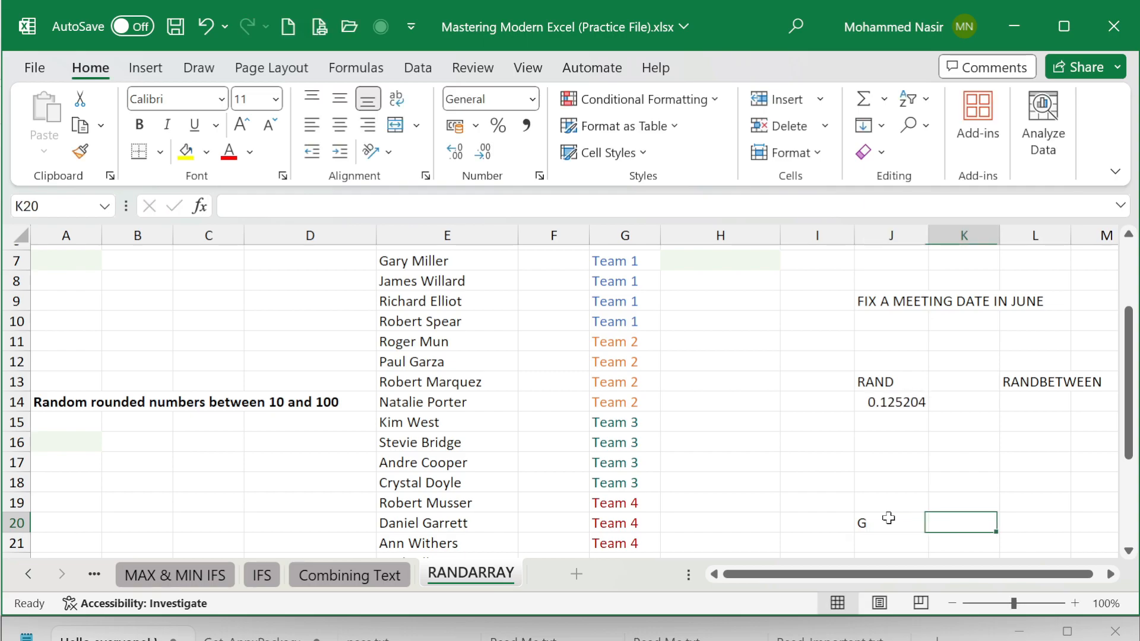
left_click(888, 497)
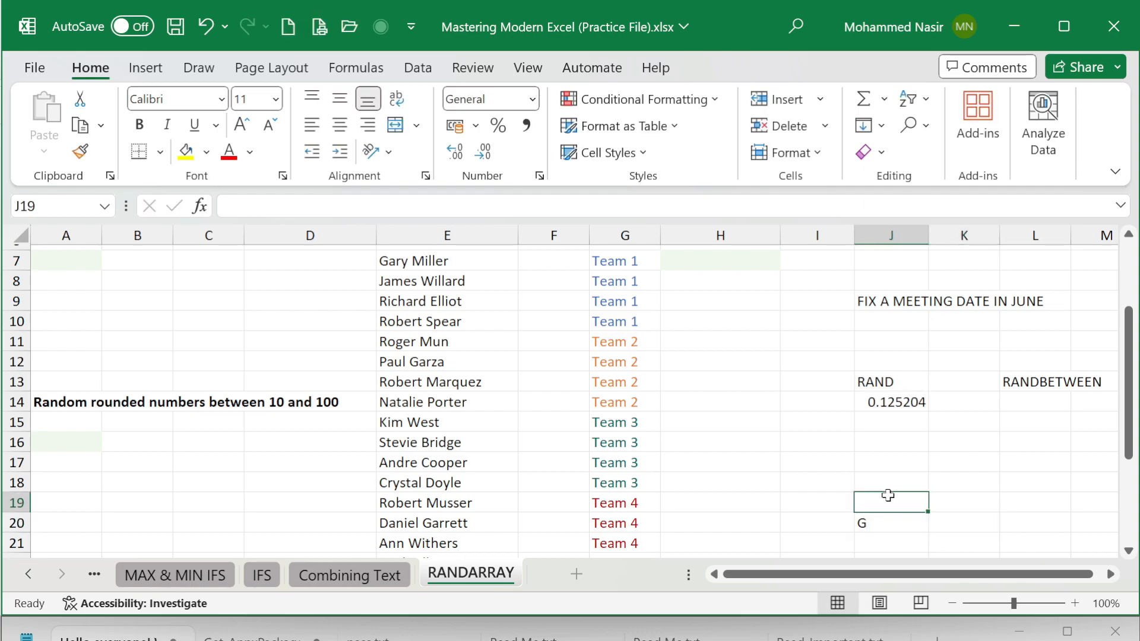
type("G")
left_click(778, 473)
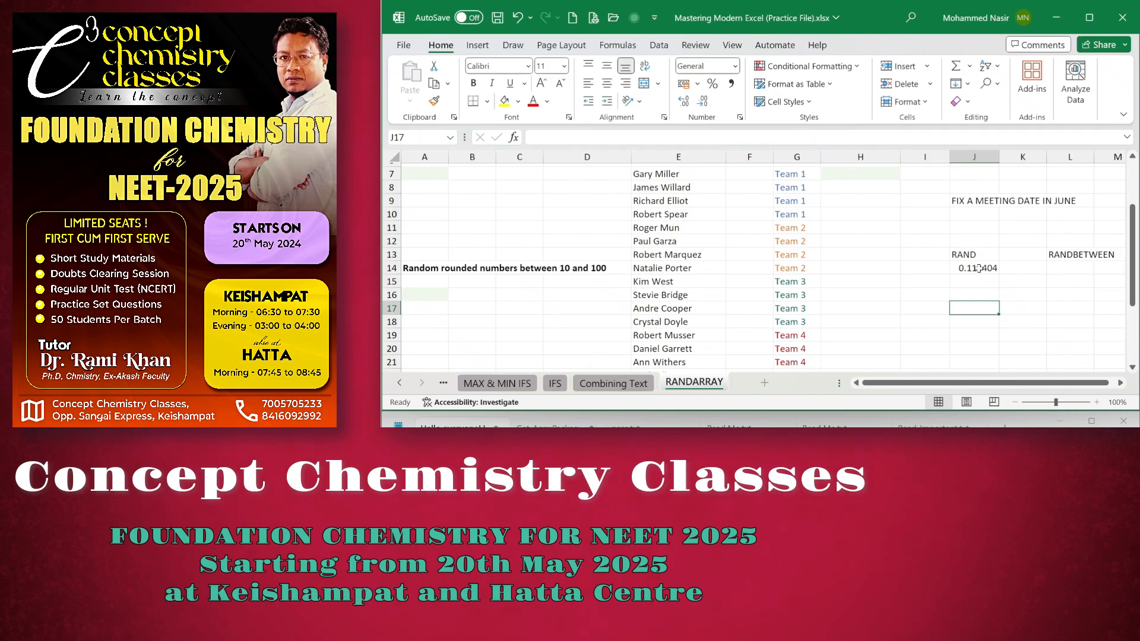
left_click(979, 269)
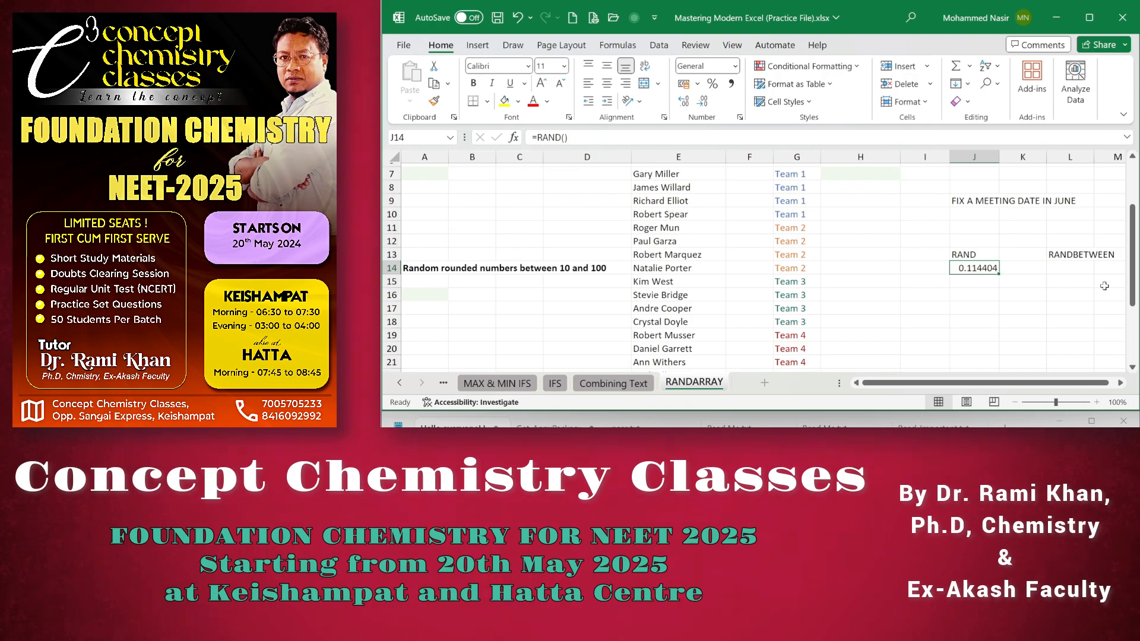
Step: Start a RANDBETWEEN formula in cell L14 under the RANDBETWEEN heading
left_click(1078, 267)
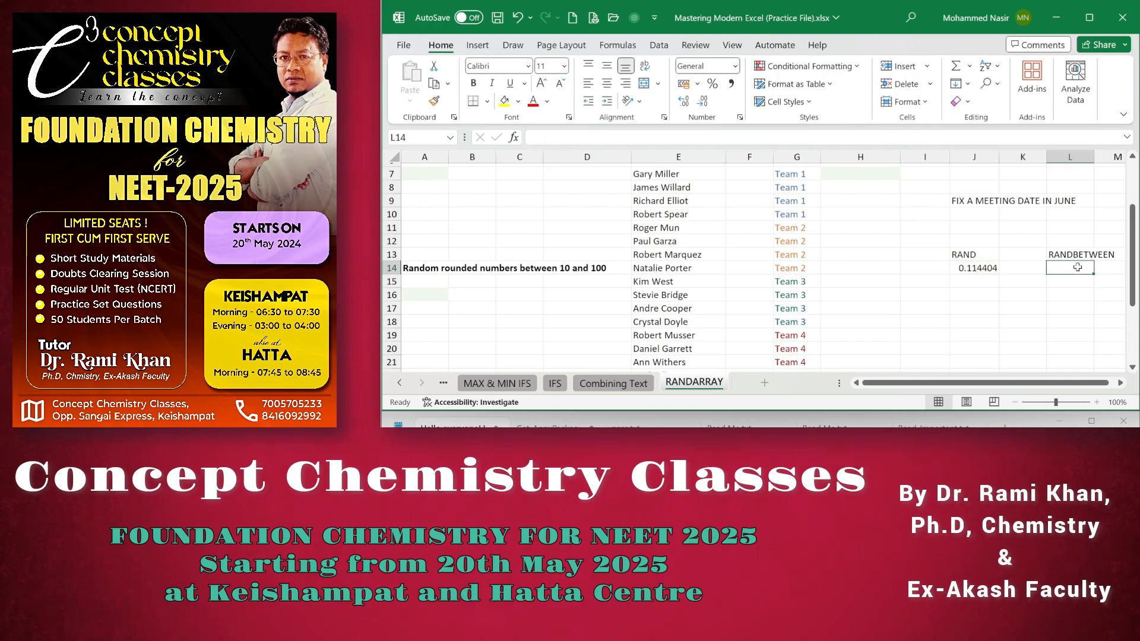
type("=RANT")
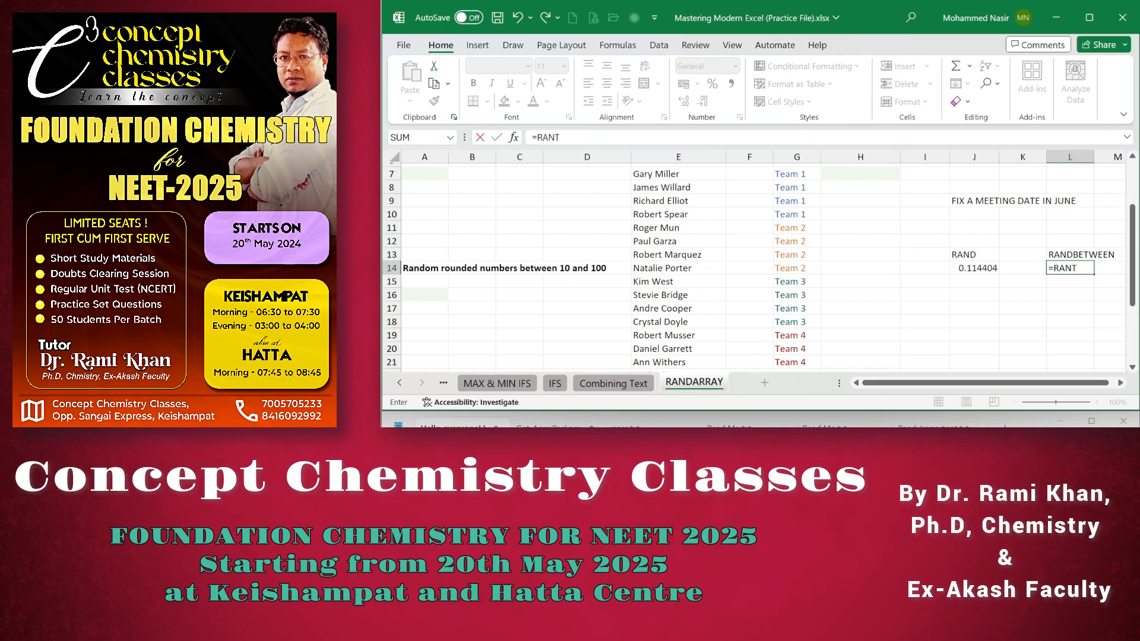
key("BackSpace")
type("D")
key("Down")
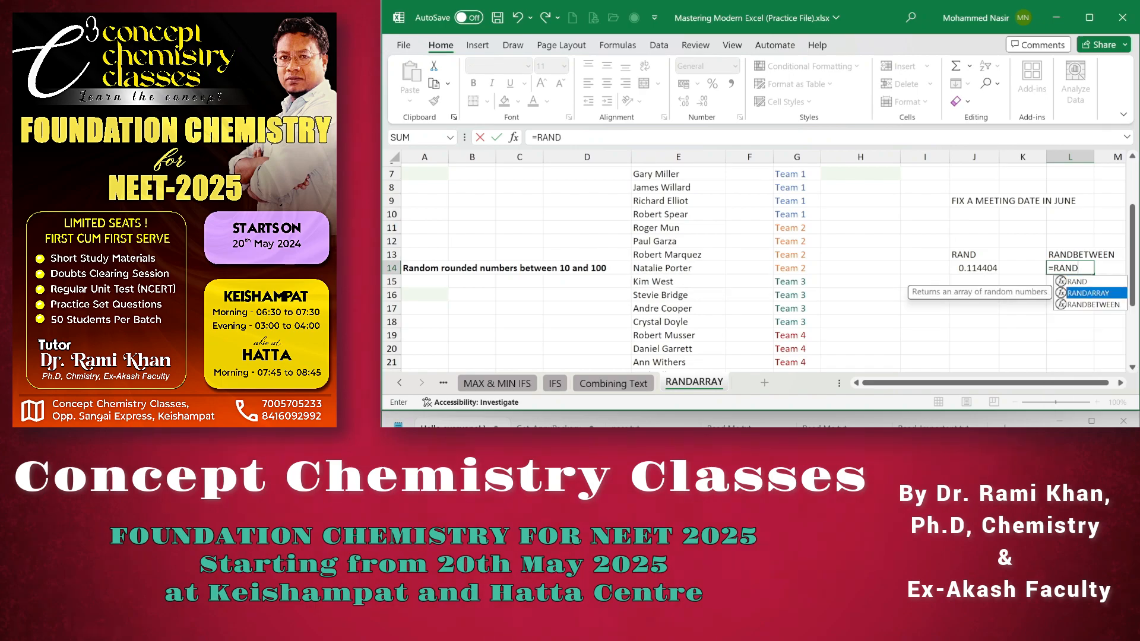
key("Tab")
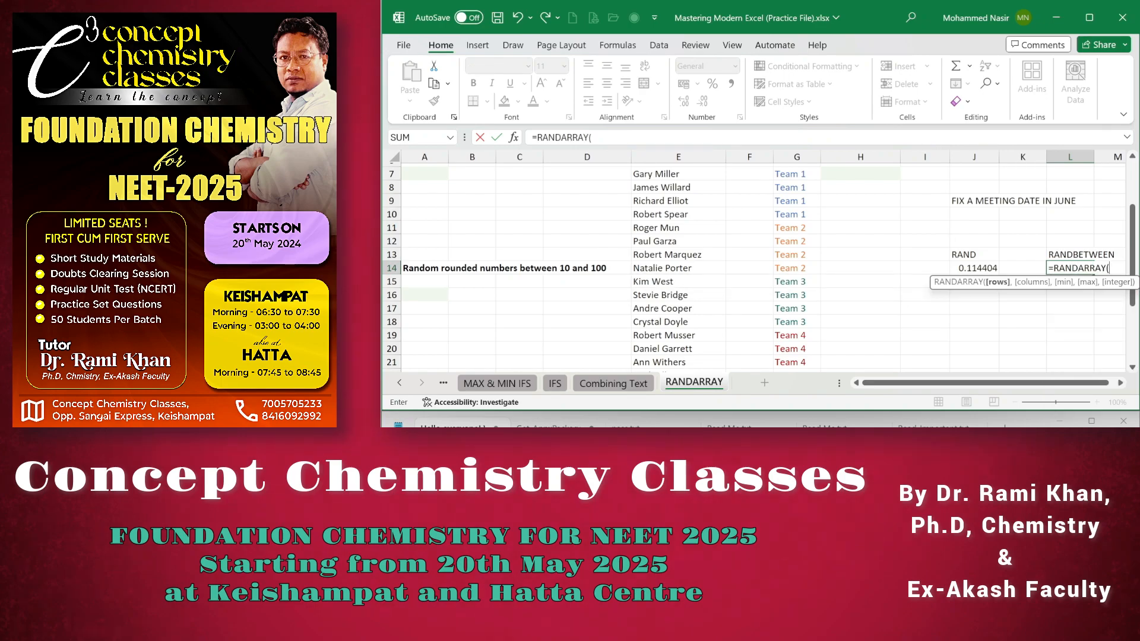
key("BackSpace")
key("BackSpace")
key("BackSpace")
key("BackSpace")
key("BackSpace")
key("BackSpace")
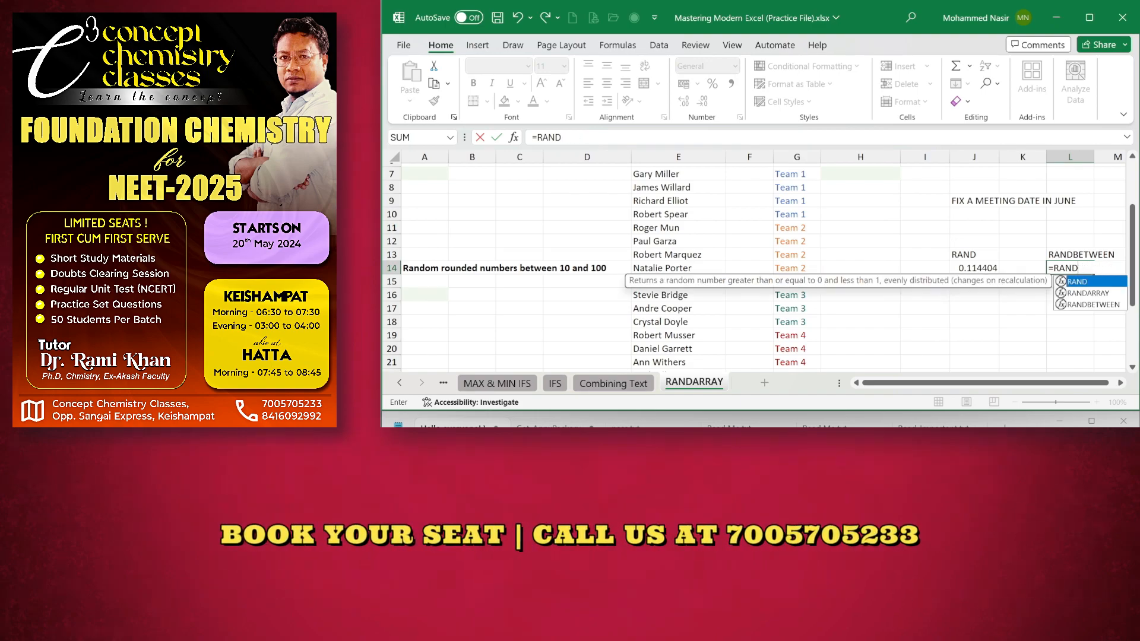
key("Down")
key("Down")
key("Tab")
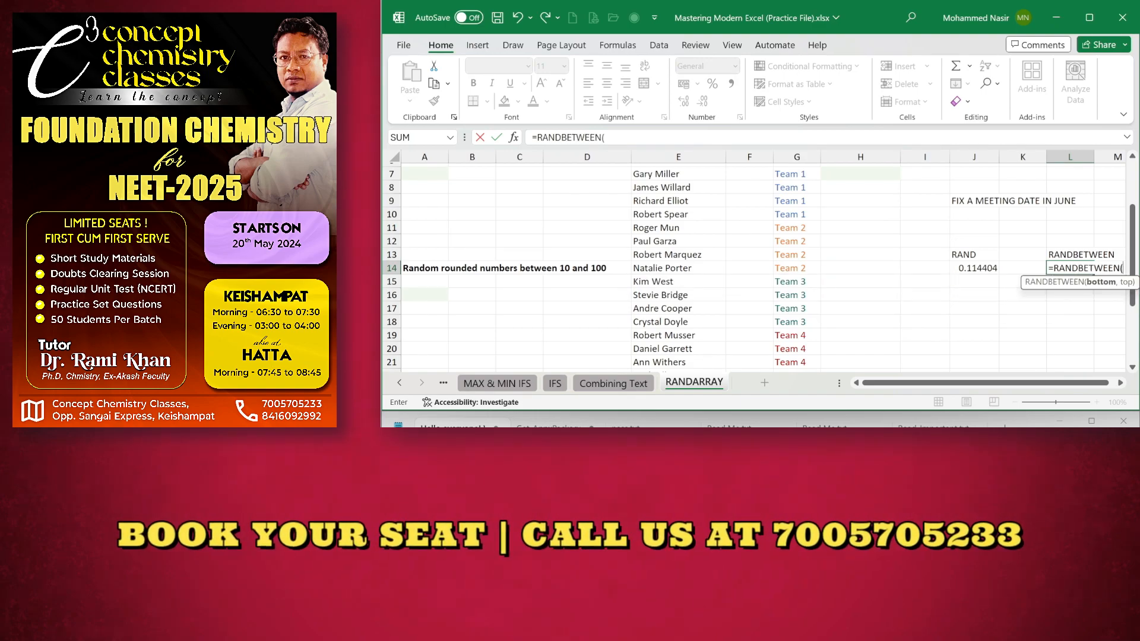
Step: Complete the RANDBETWEEN formula in L14 with a bottom value of 10 and a top value of 20
left_click(1121, 384)
left_click(1121, 384)
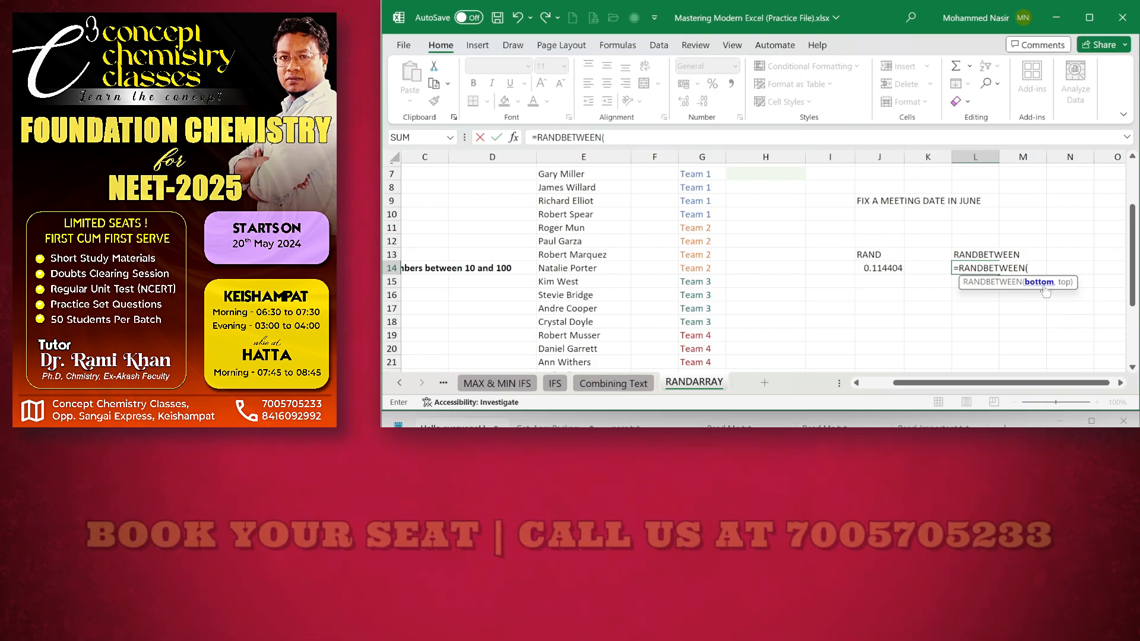
type("10")
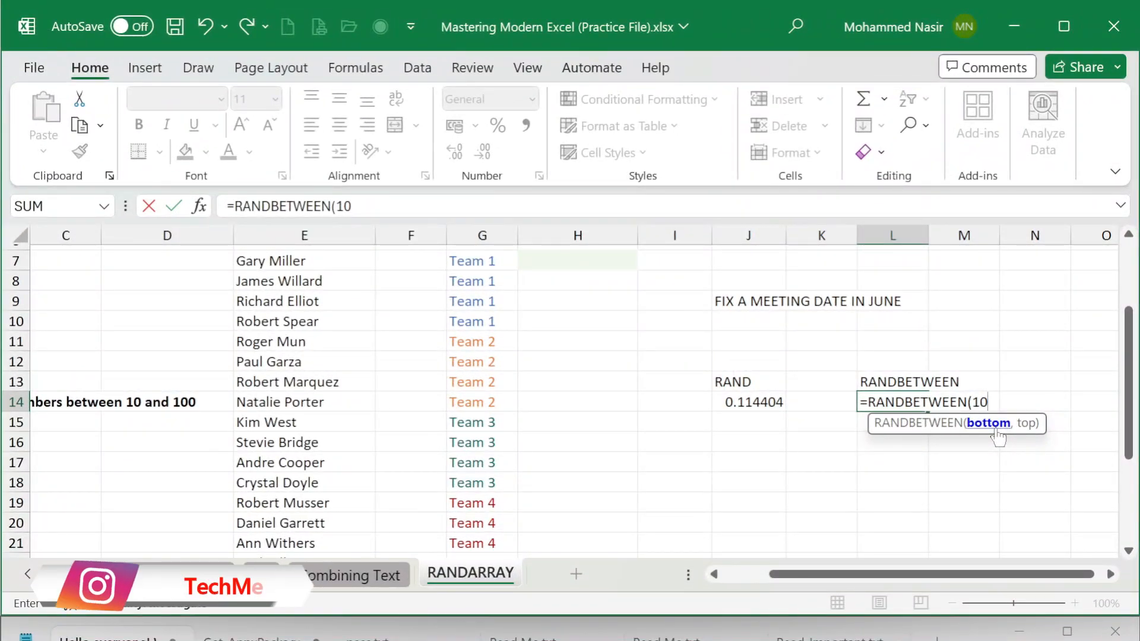
type(",20")
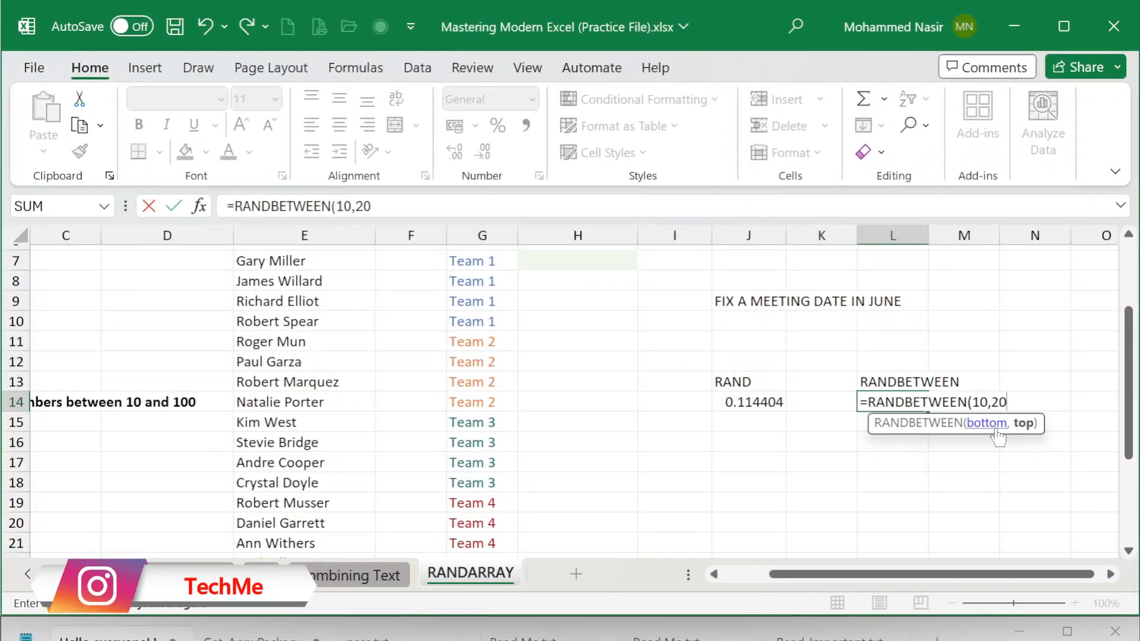
type(")")
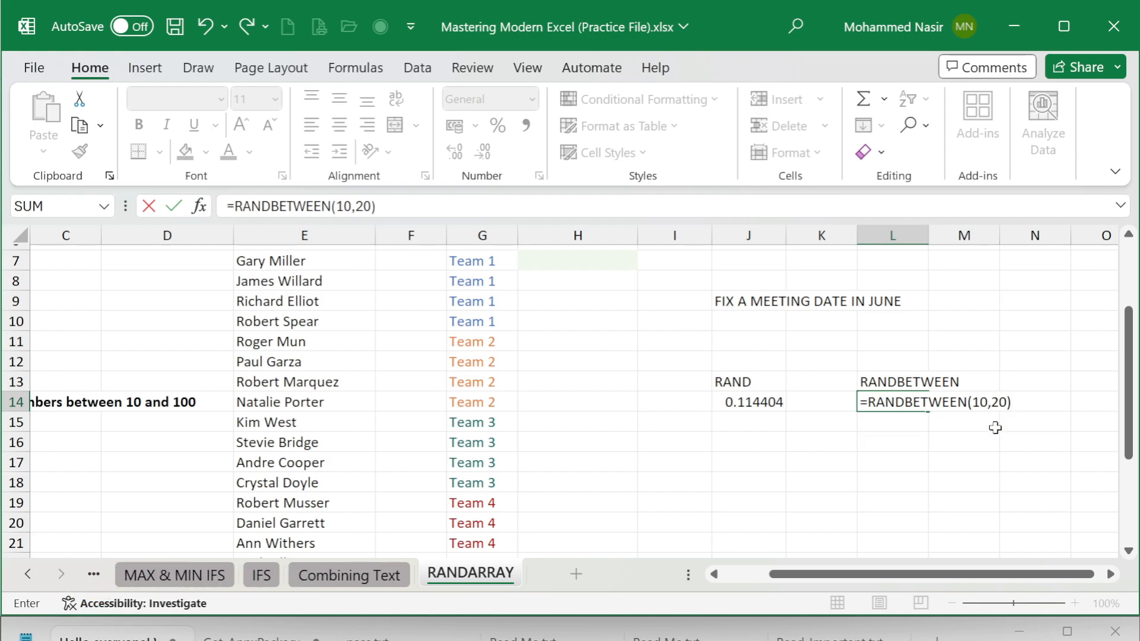
key("Return")
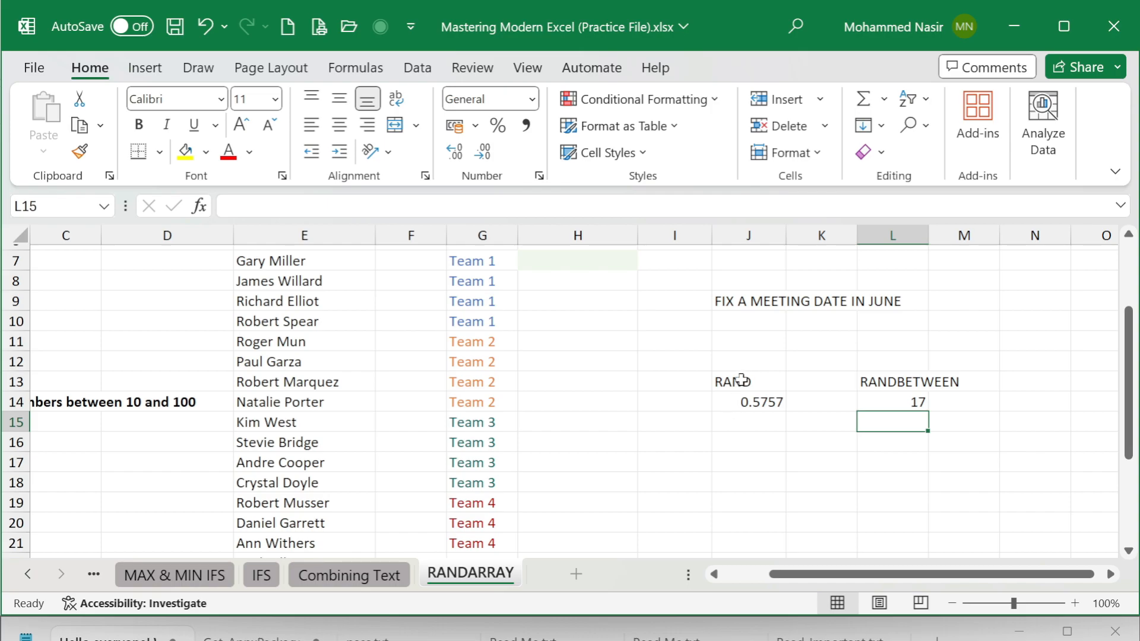
Step: Clear the RAND and RANDBETWEEN headings and their formulas from the range J13:L14
left_click_drag(741, 380, 912, 399)
left_click_drag(912, 400, 913, 401)
key("Delete")
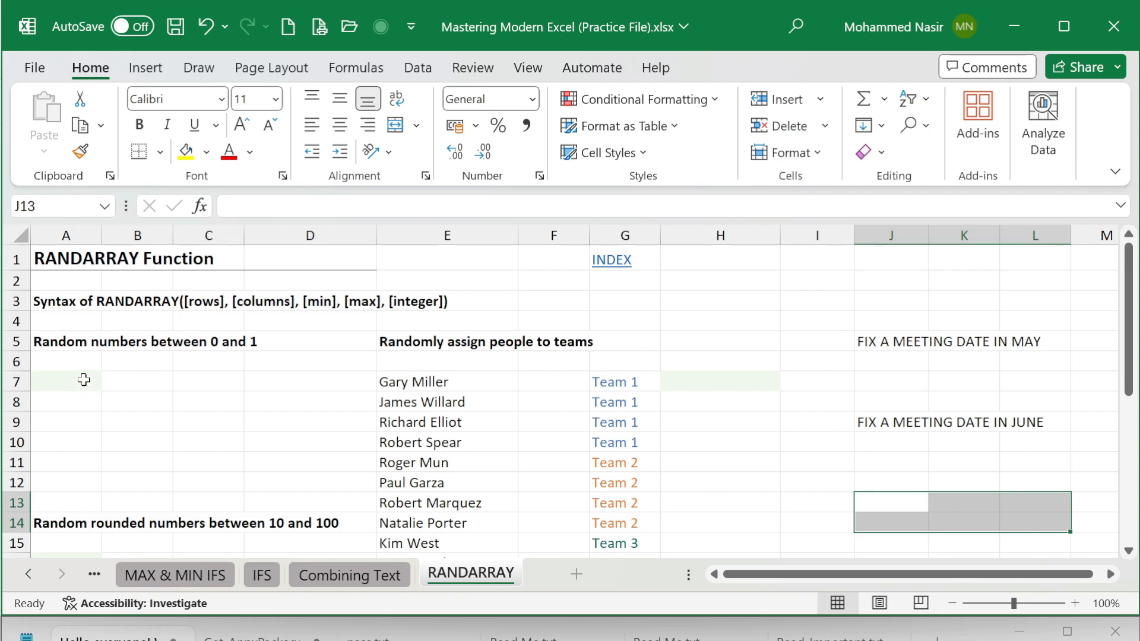
Step: Enter =RANDARRAY() without arguments in cell A7 under "Random numbers between 0 and 1"
left_click(81, 375)
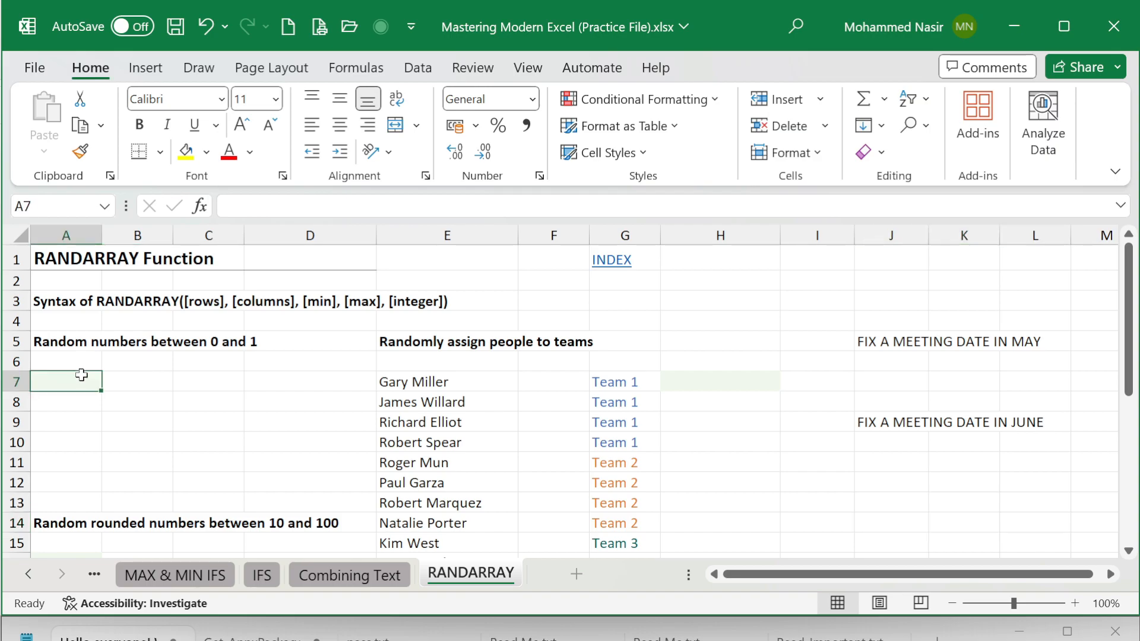
type("=RAND")
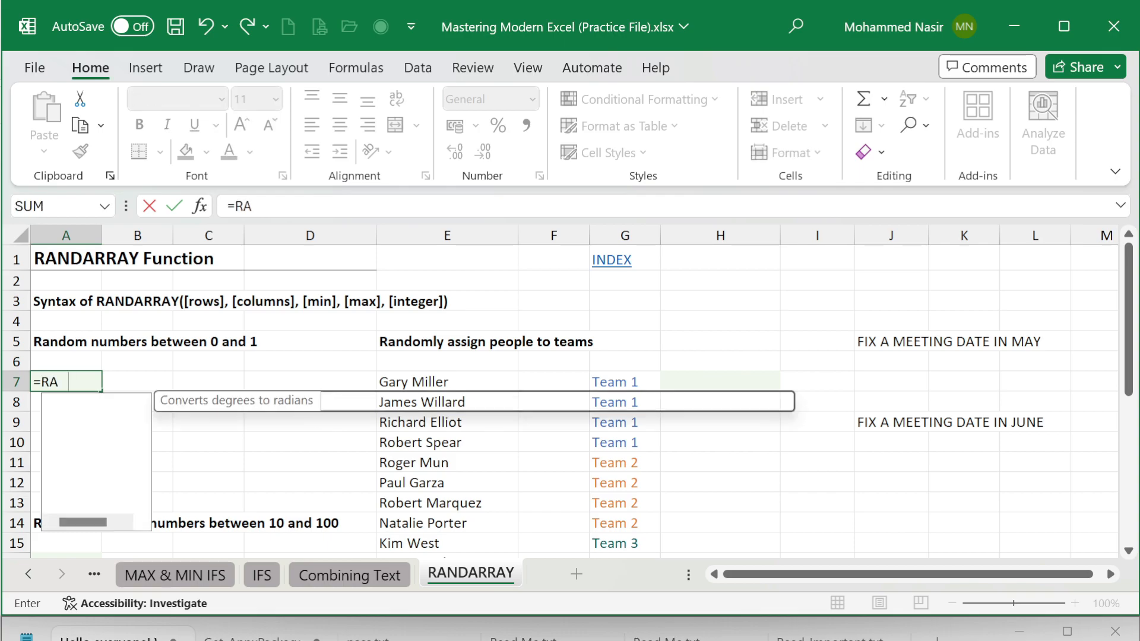
key("Down")
key("Tab")
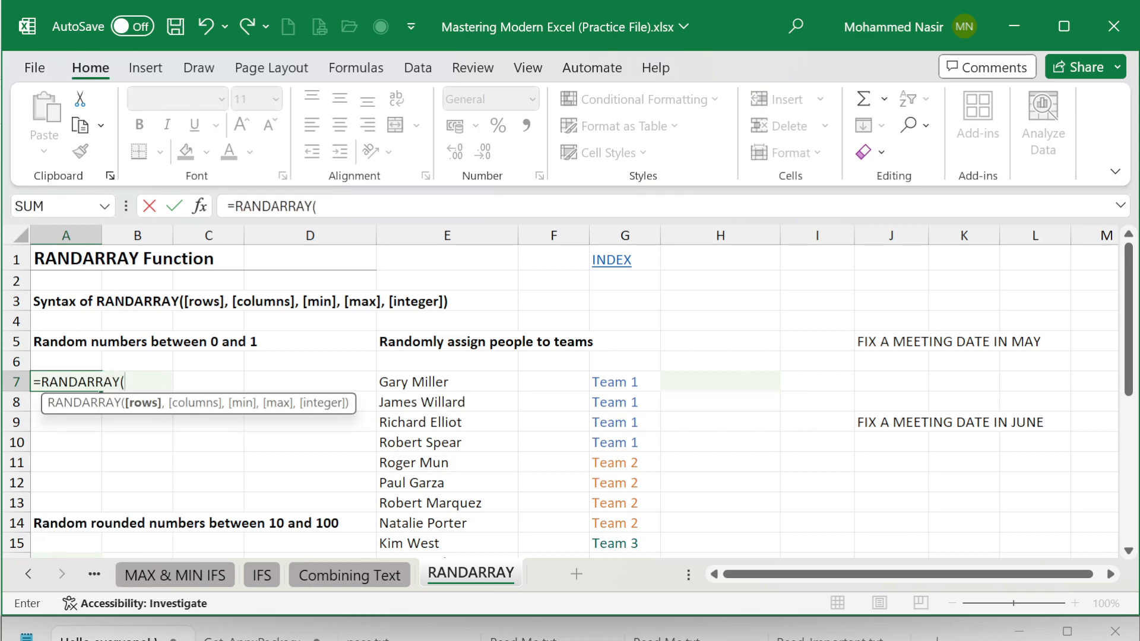
type(")")
key("Return")
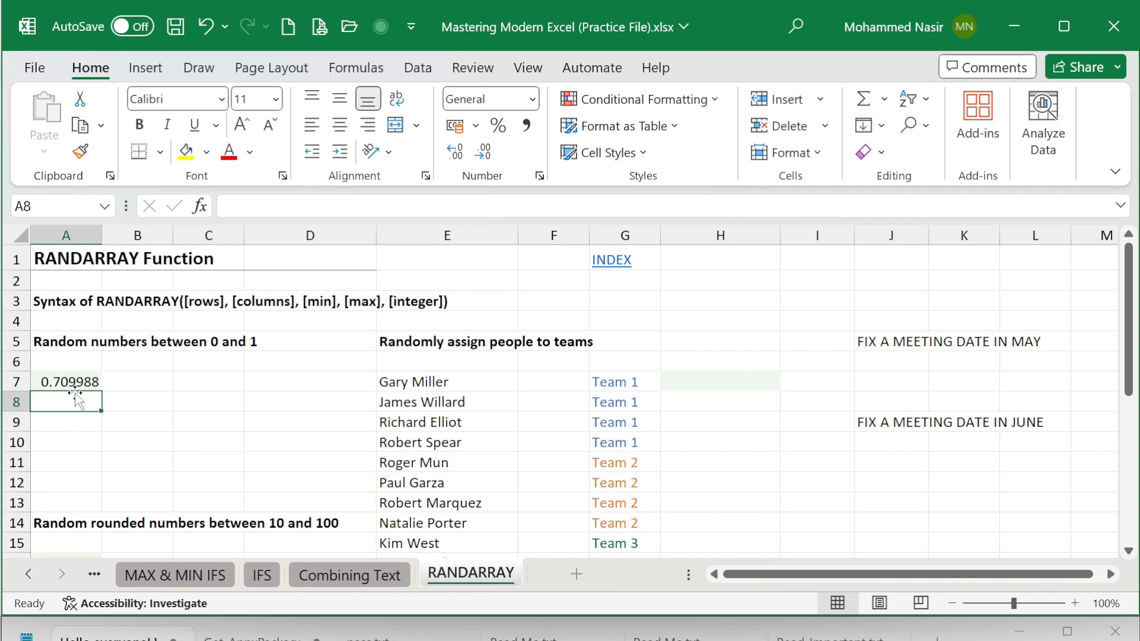
Step: Replace the formula in cell A7 with =RANDARRAY(5) to generate random numbers in five rows
left_click(78, 381)
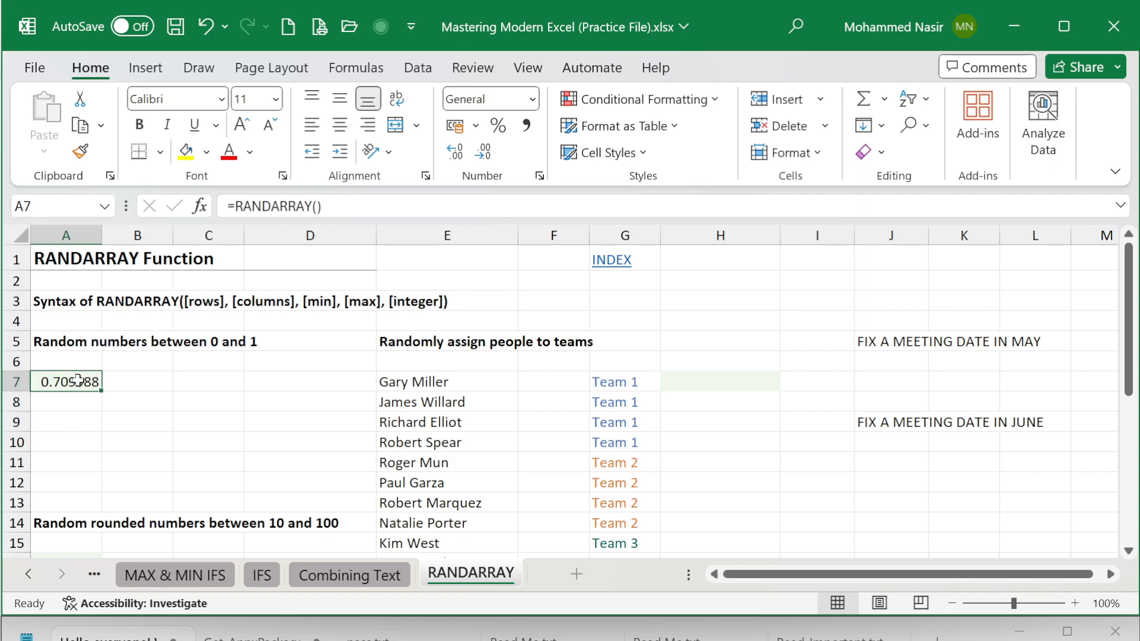
key("Delete")
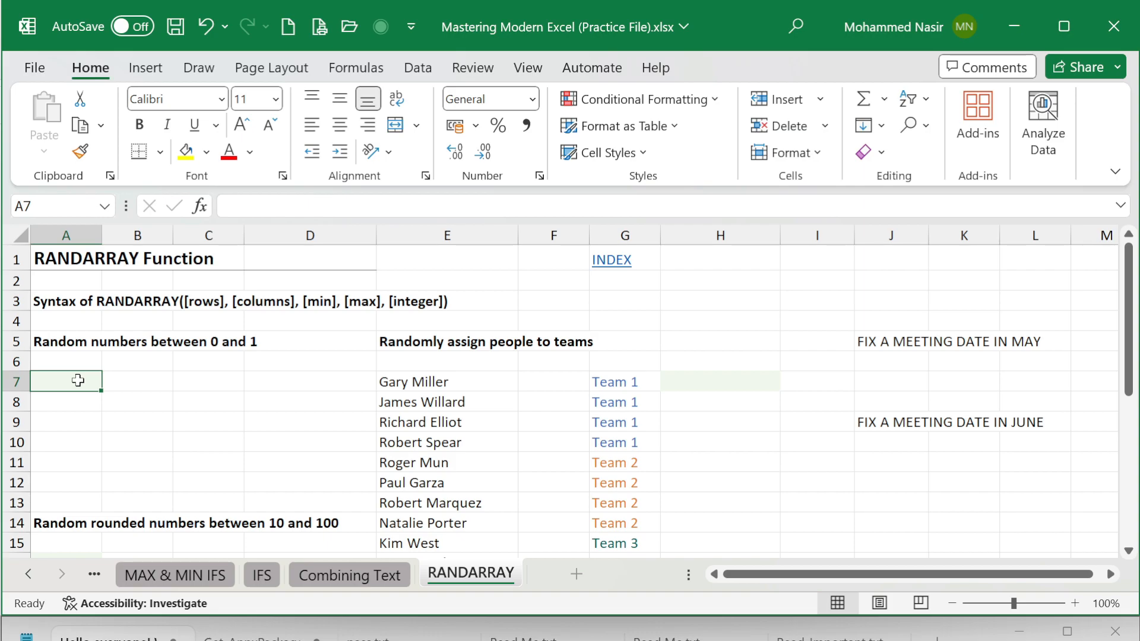
type("=RAND")
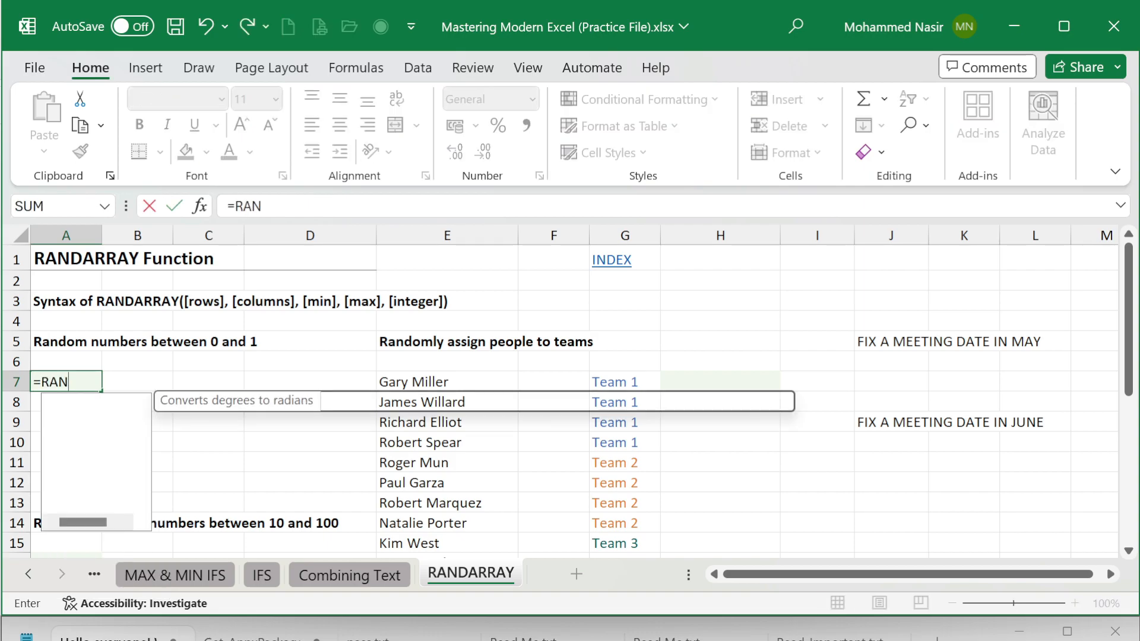
key("Down")
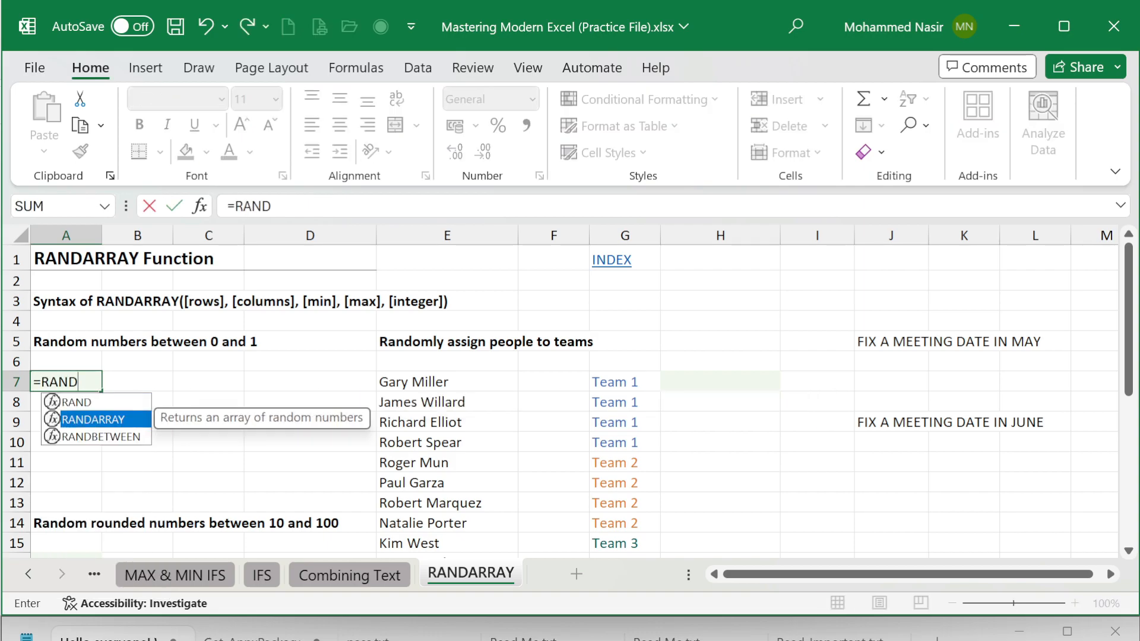
key("Tab")
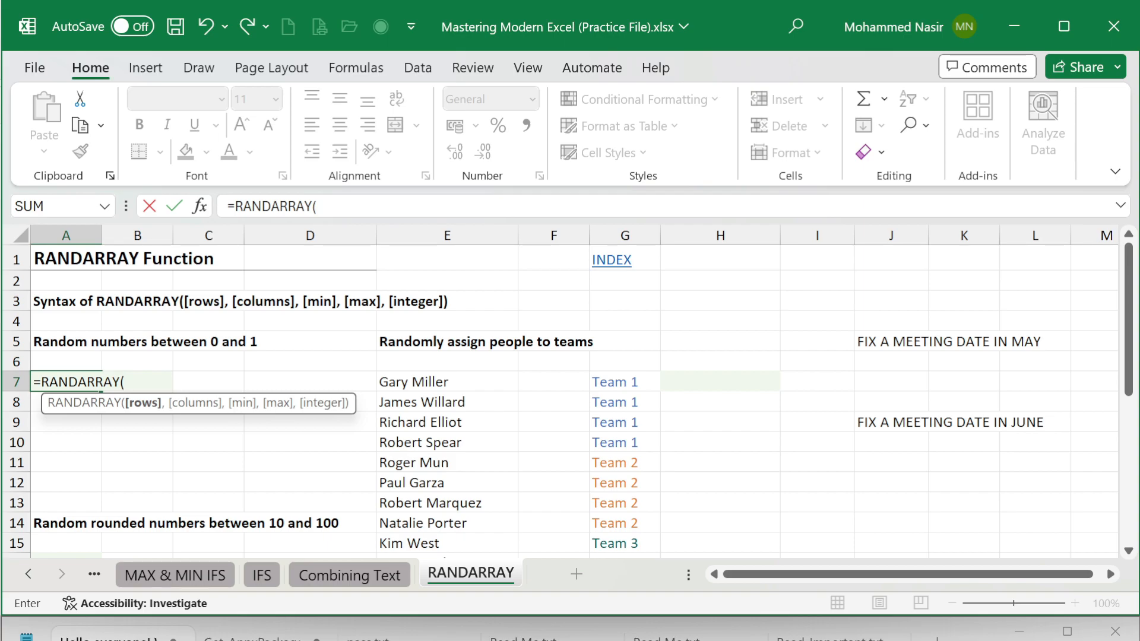
type("1")
key("BackSpace")
type("5)")
key("Return")
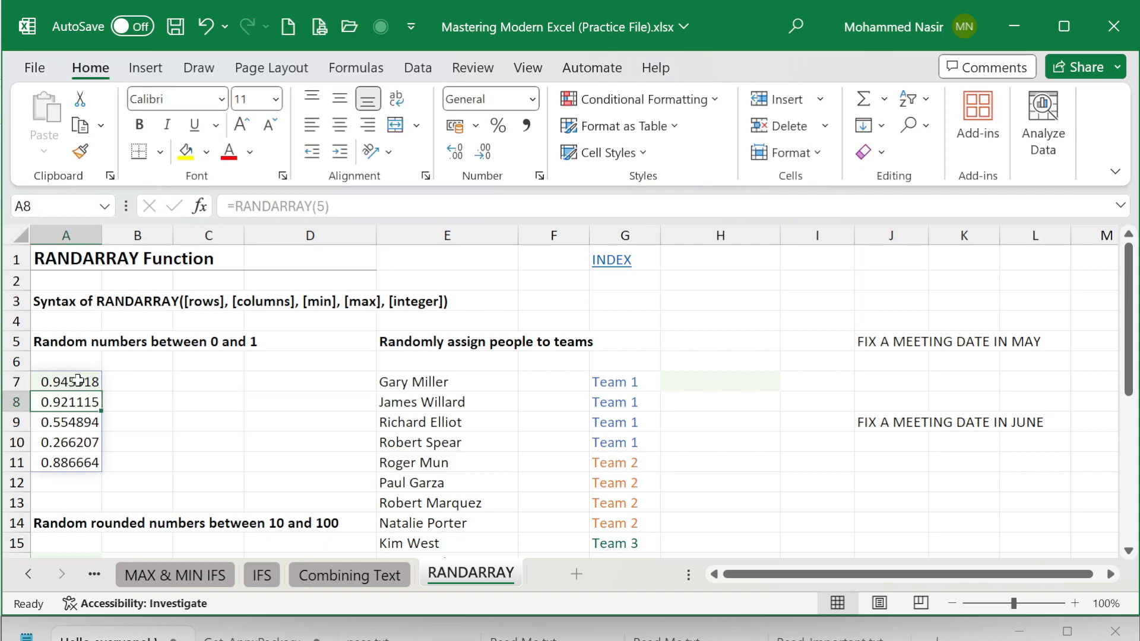
Step: Extend the RANDARRAY formula in cell A7 to =RANDARRAY(5,3) for five rows and three columns
left_click(77, 381)
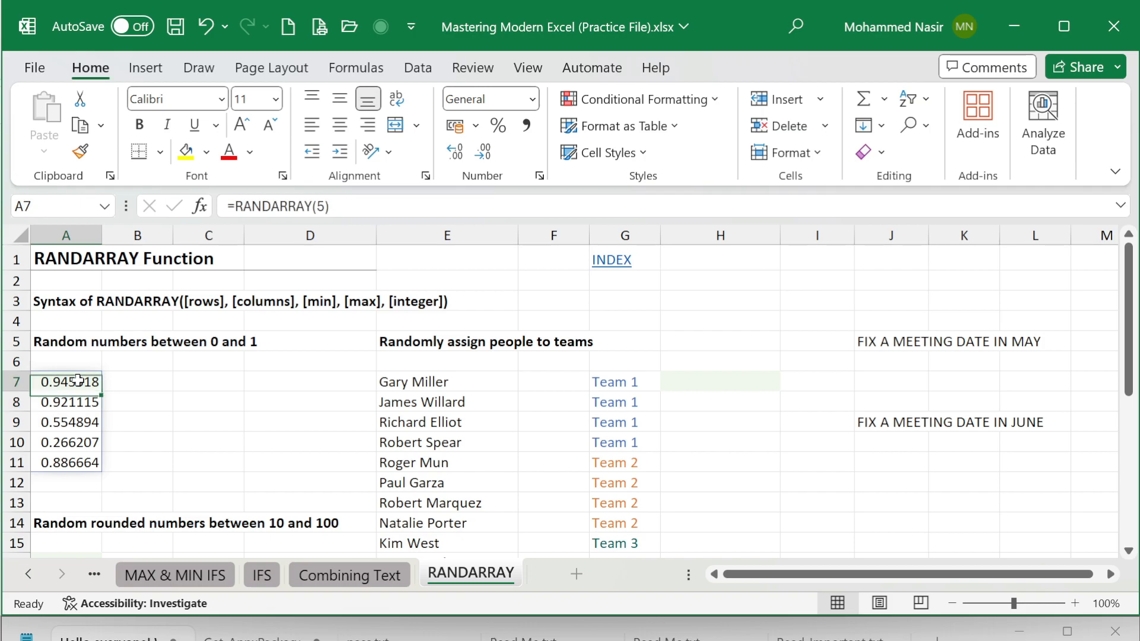
key("F2")
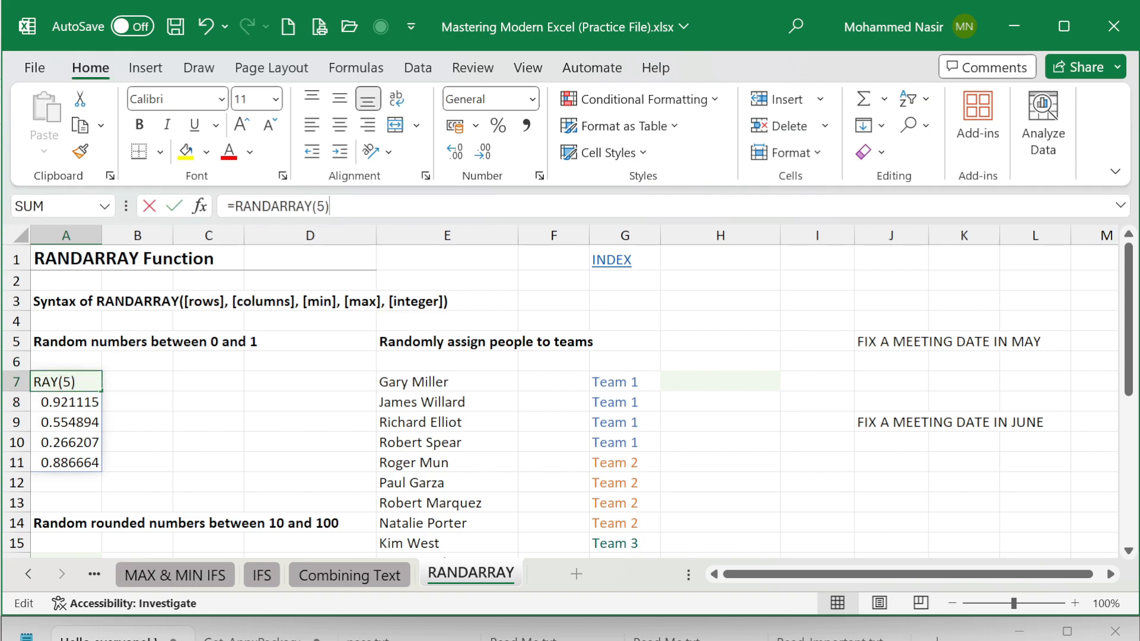
key("BackSpace")
type(",")
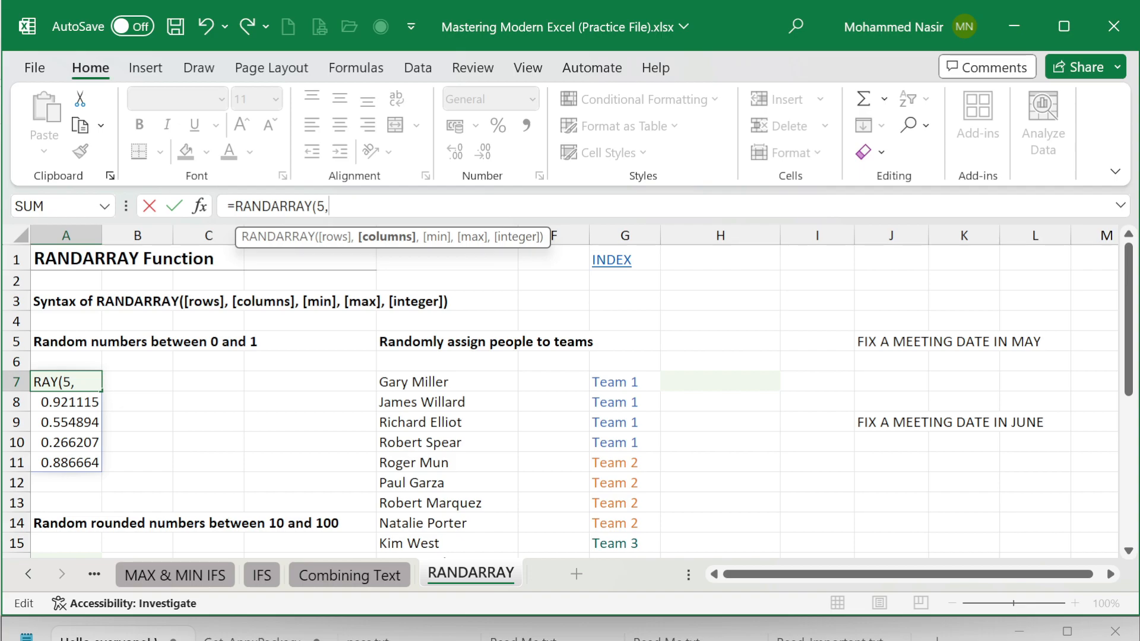
type("3)")
key("Return")
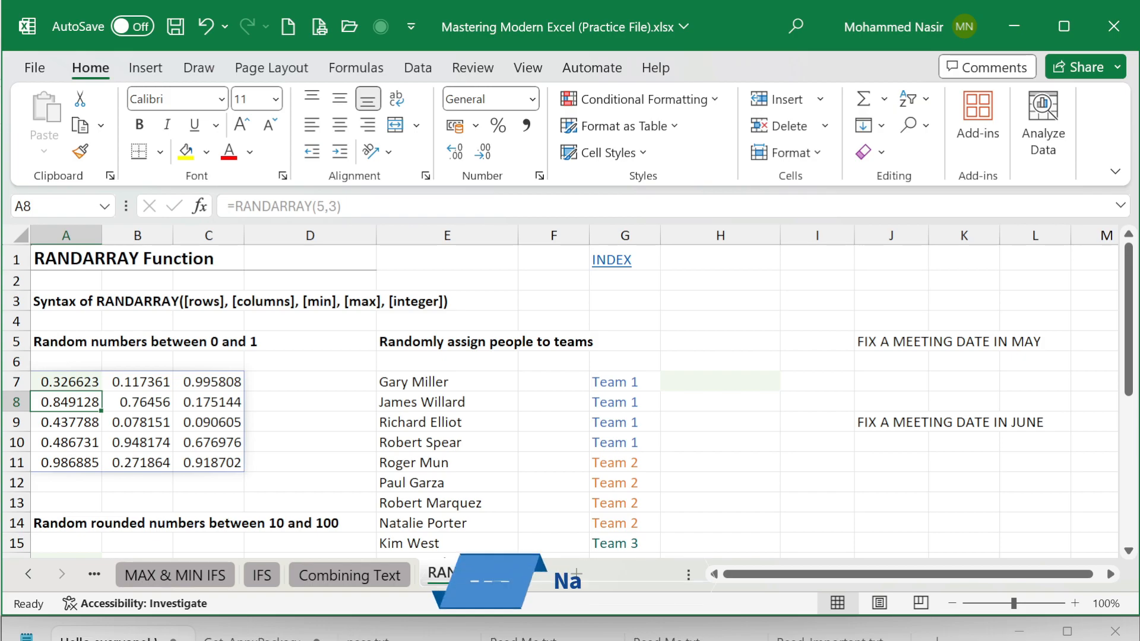
Step: Add a minimum of 10 and a maximum of 20 to the RANDARRAY formula in cell A7
left_click(60, 380)
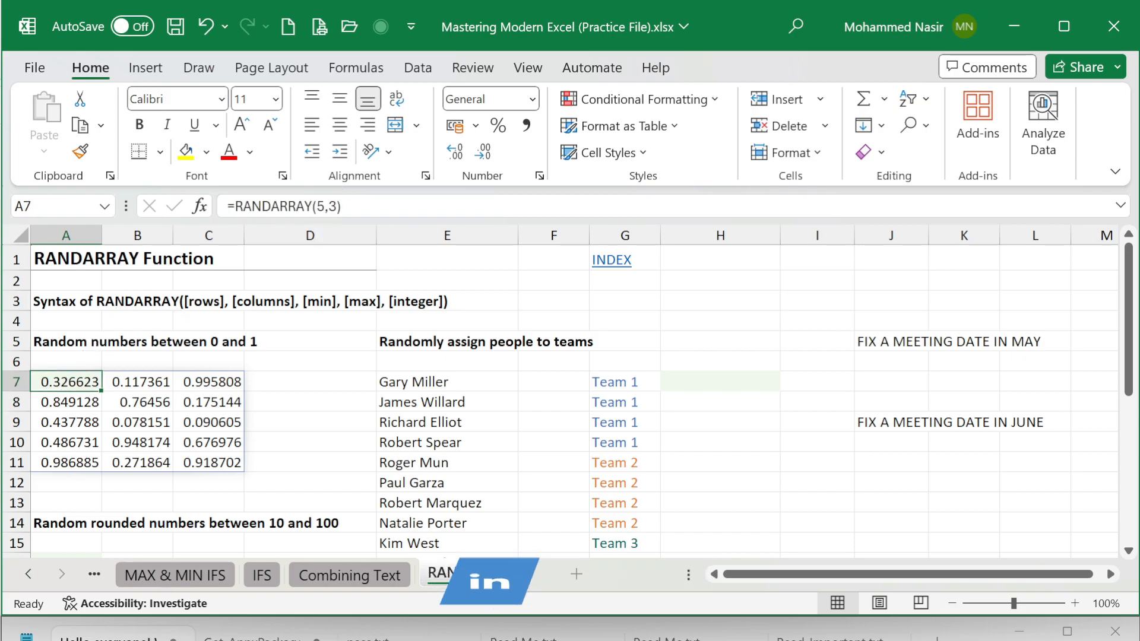
left_click(337, 206)
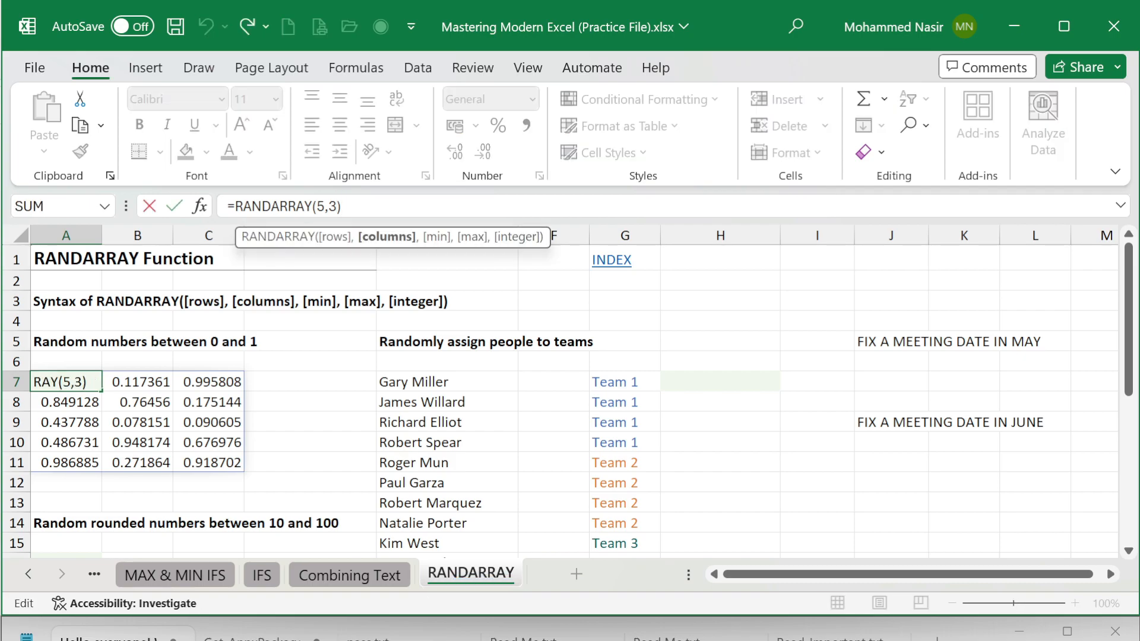
type(",")
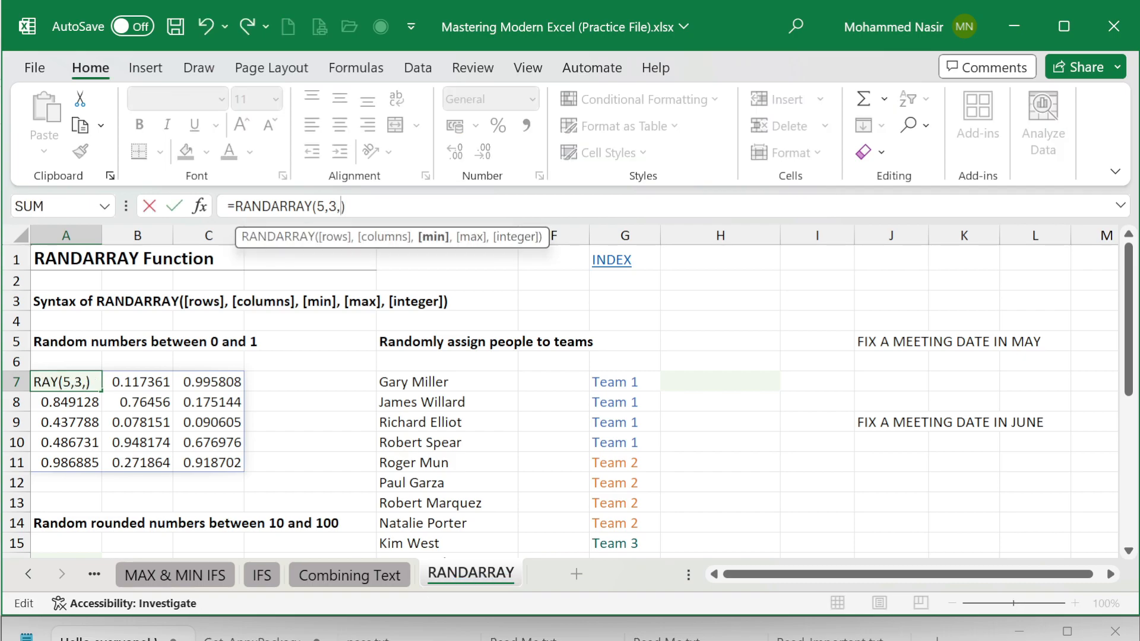
type("10,")
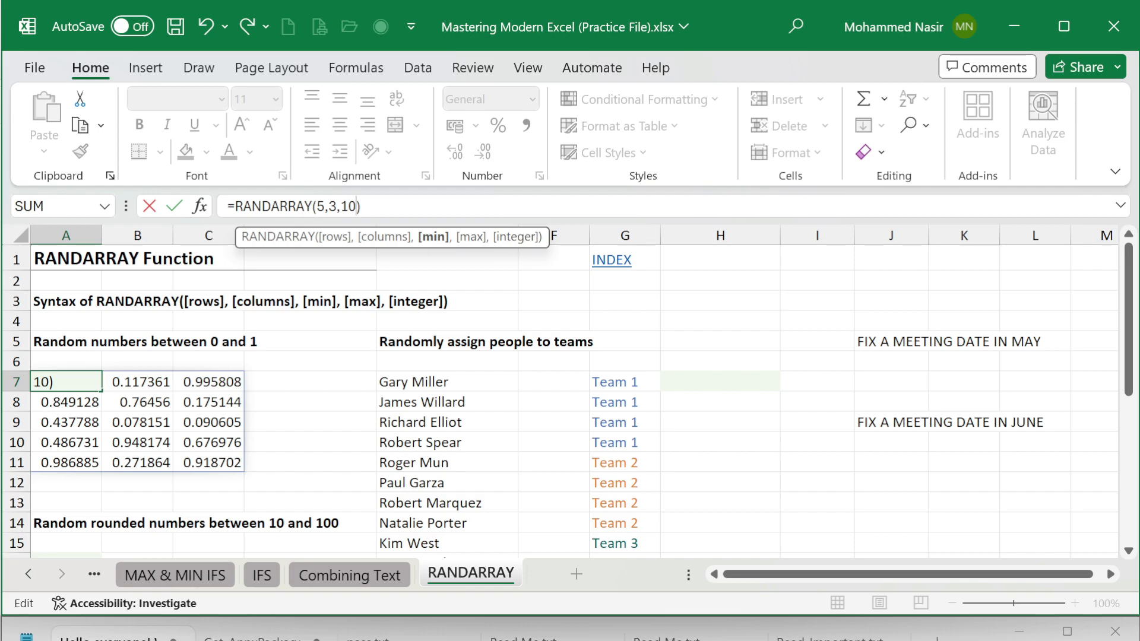
type("20")
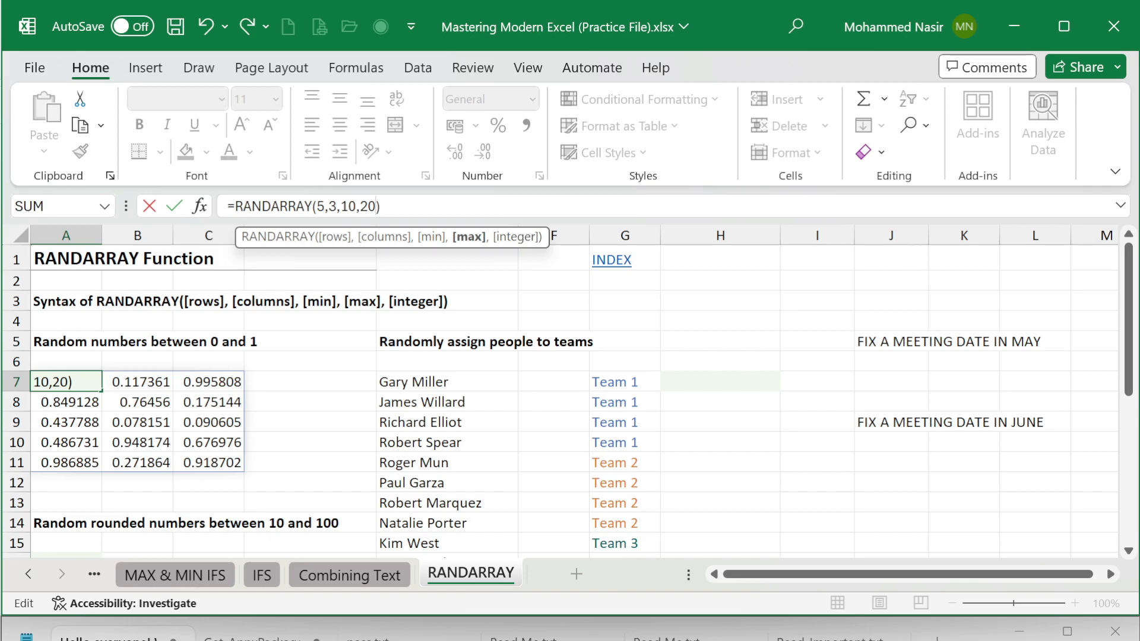
key("Return")
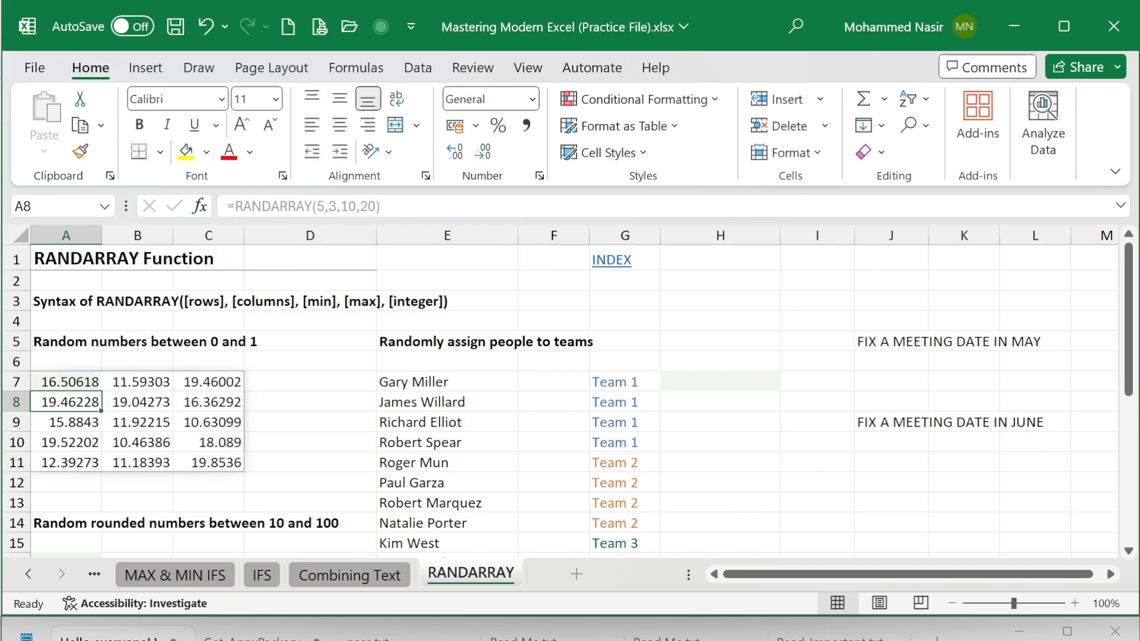
Step: Add TRUE as the integer argument of the RANDARRAY formula in A7 to return whole numbers
left_click(65, 379)
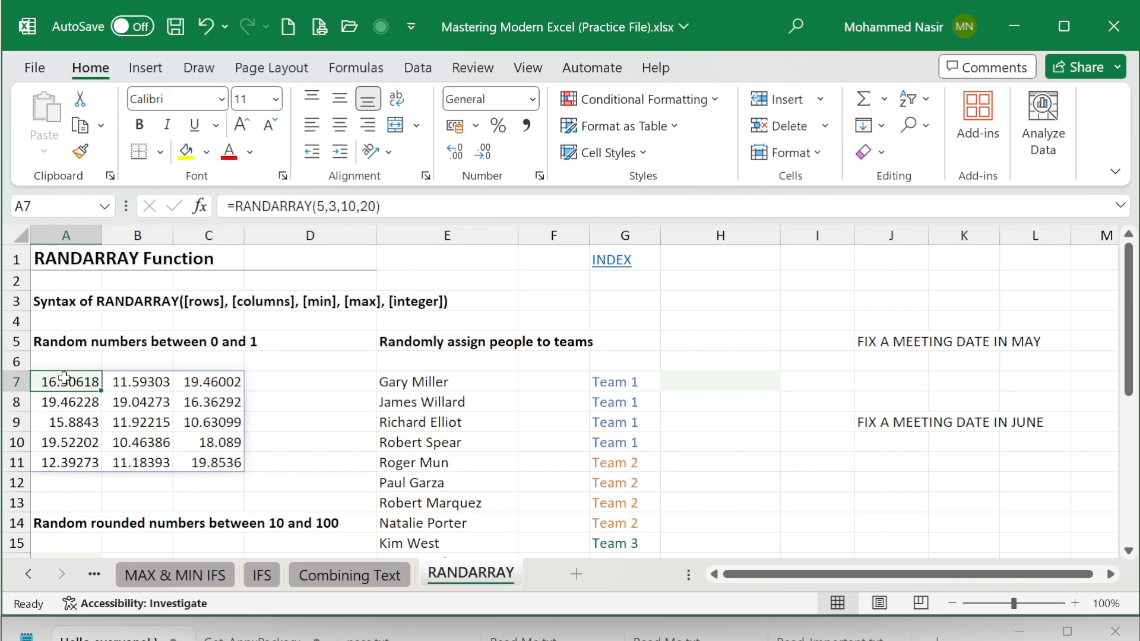
left_click(119, 383)
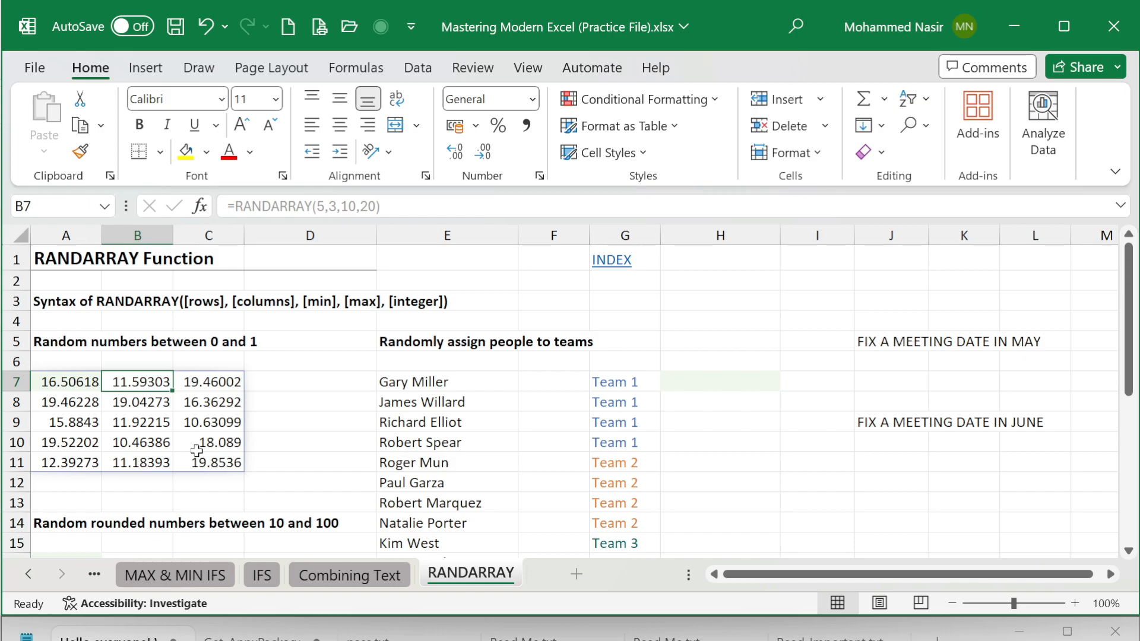
left_click(61, 382)
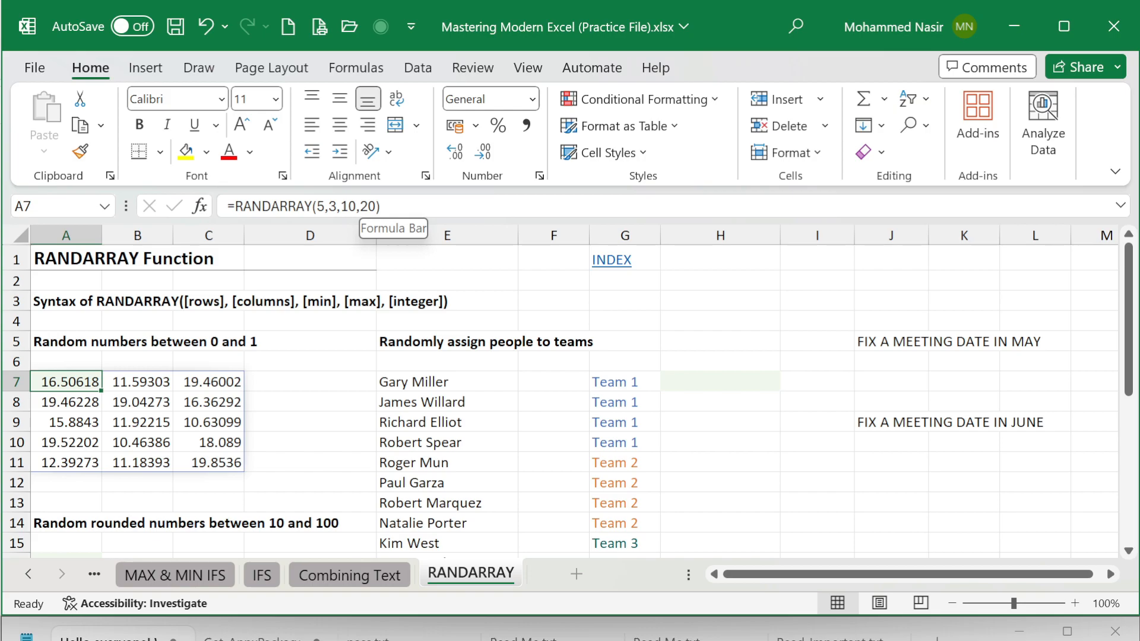
left_click(376, 206)
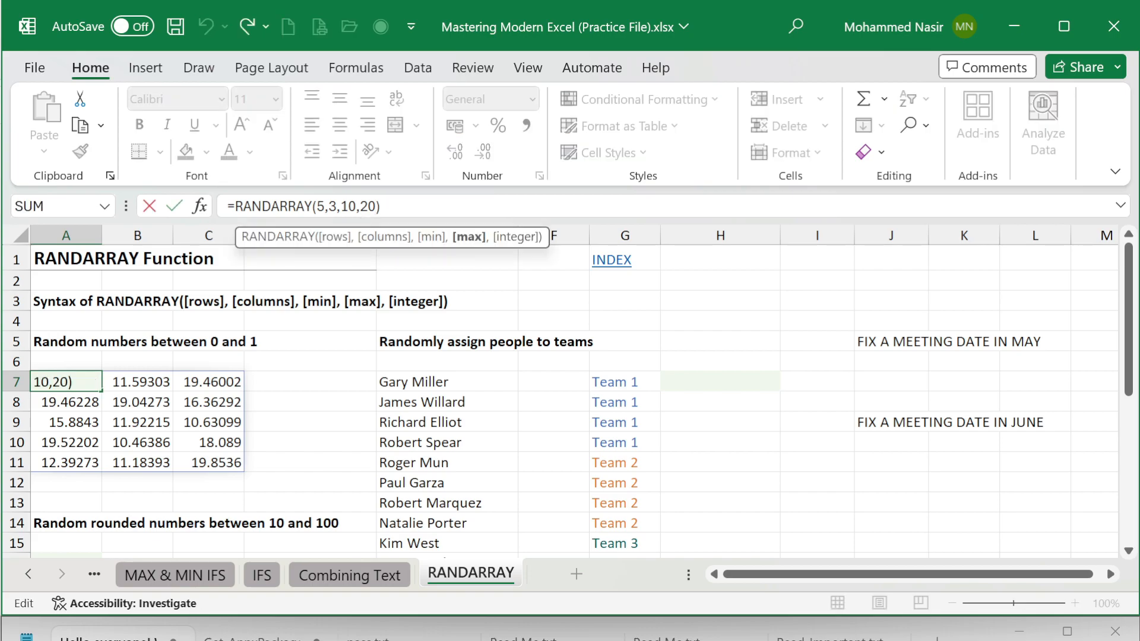
type(",")
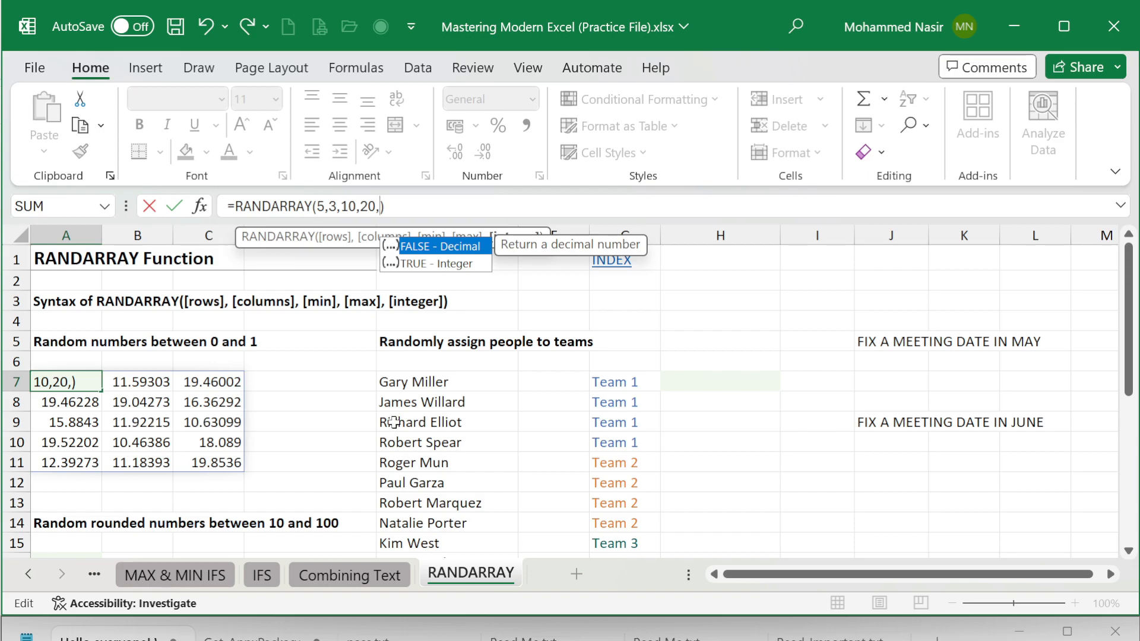
left_click(424, 271)
double_click(425, 269)
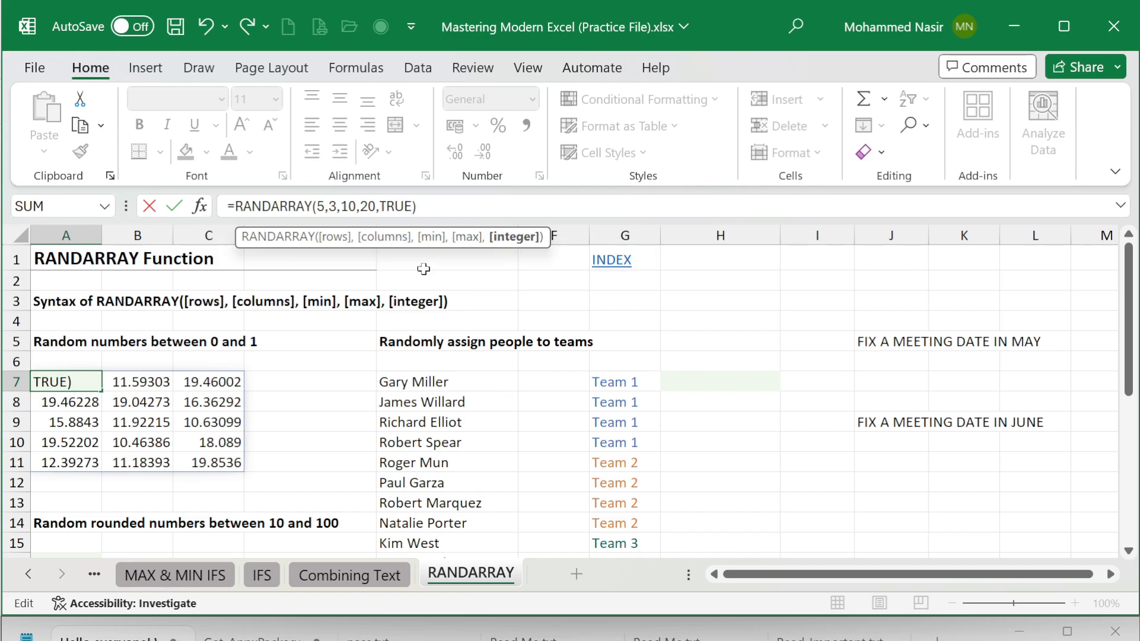
type(")")
key("Return")
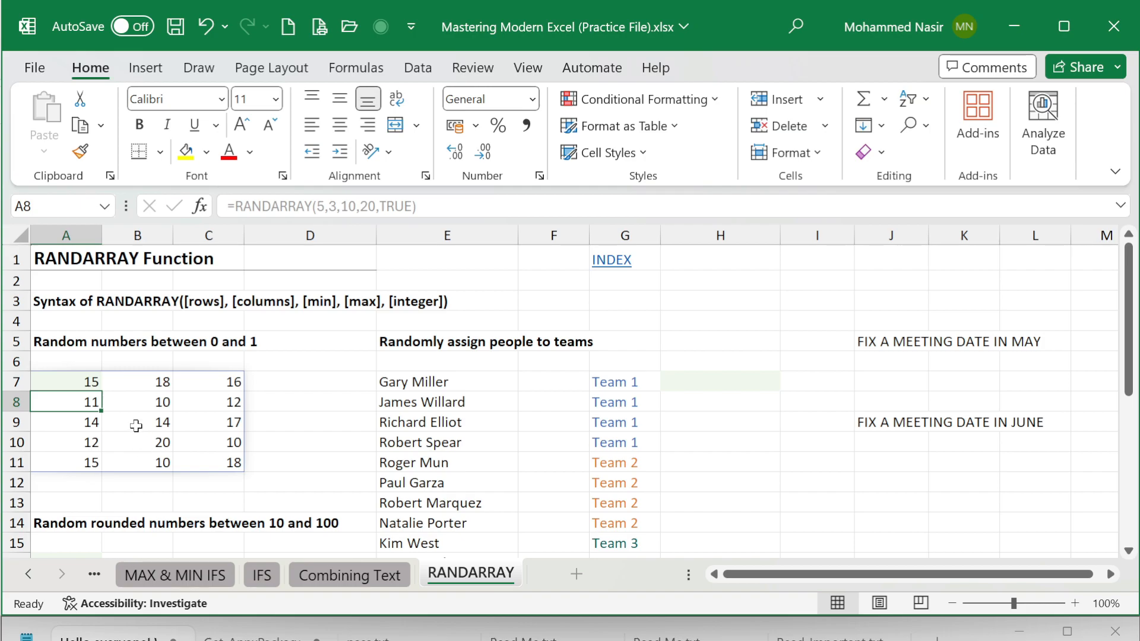
Step: Change the maximum in the RANDARRAY formula in cell A7 to 40
left_click(85, 382)
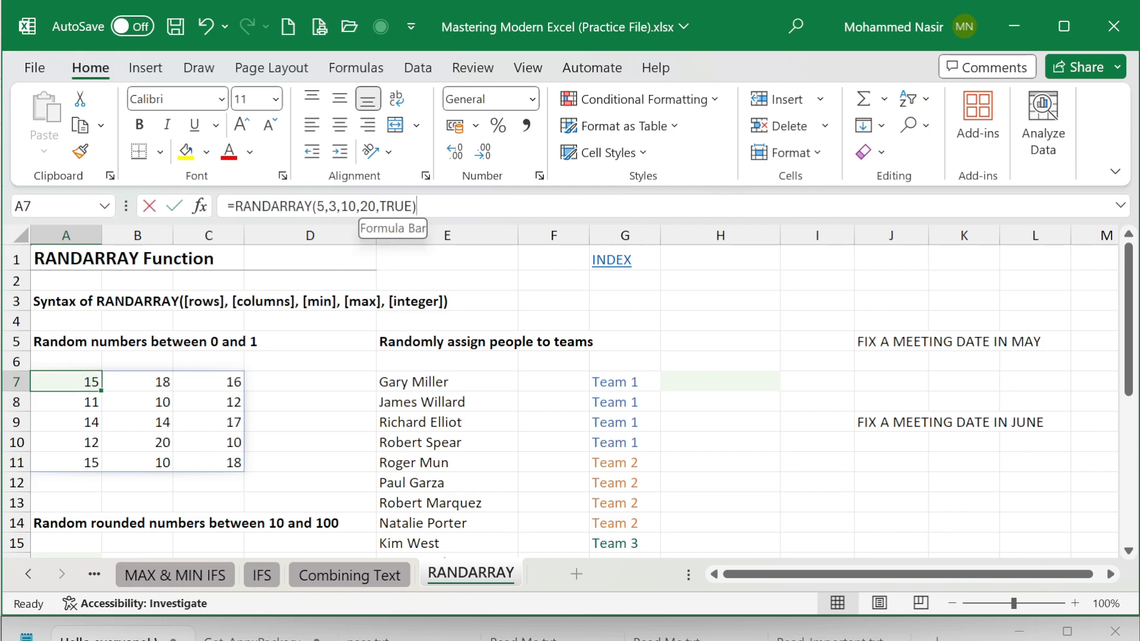
left_click(431, 219)
key("BackSpace")
key("BackSpace")
type("40")
key("Return")
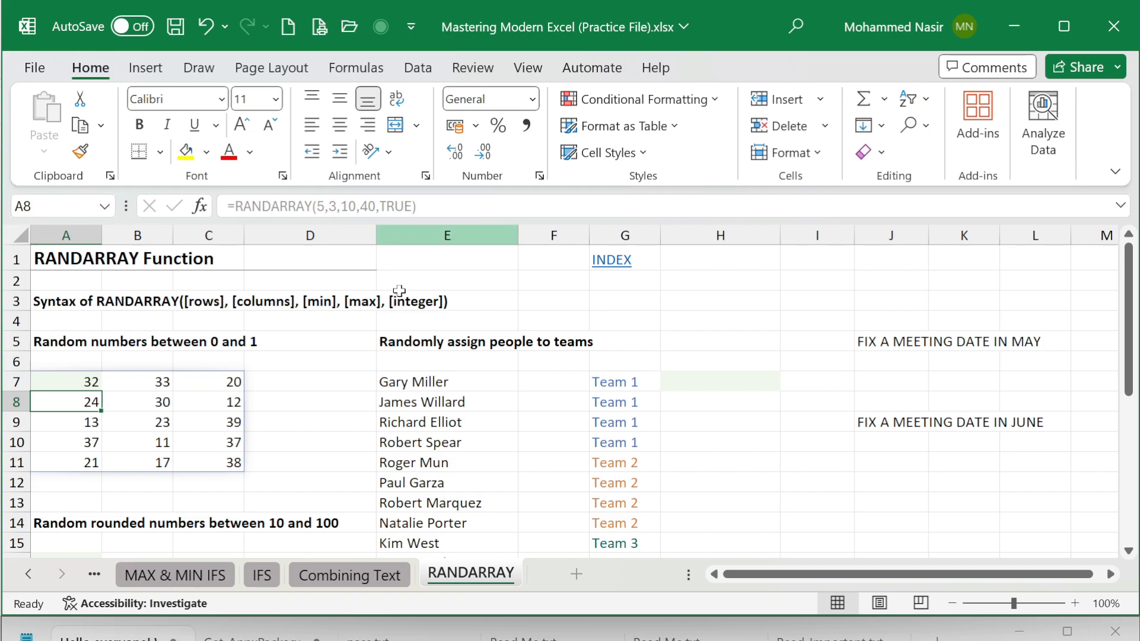
Step: Start a RANDARRAY formula in cell A16 under "Random rounded numbers between 10 and 100" with 10 rows and 5 columns
scroll(354, 348, "down", 1)
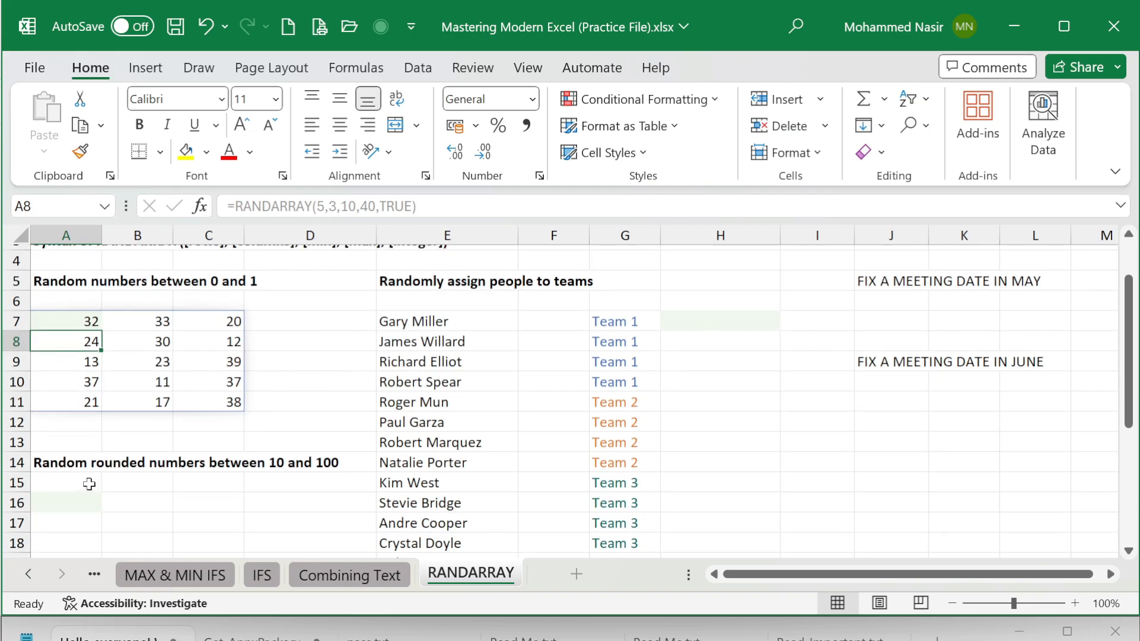
scroll(89, 484, "down", 1)
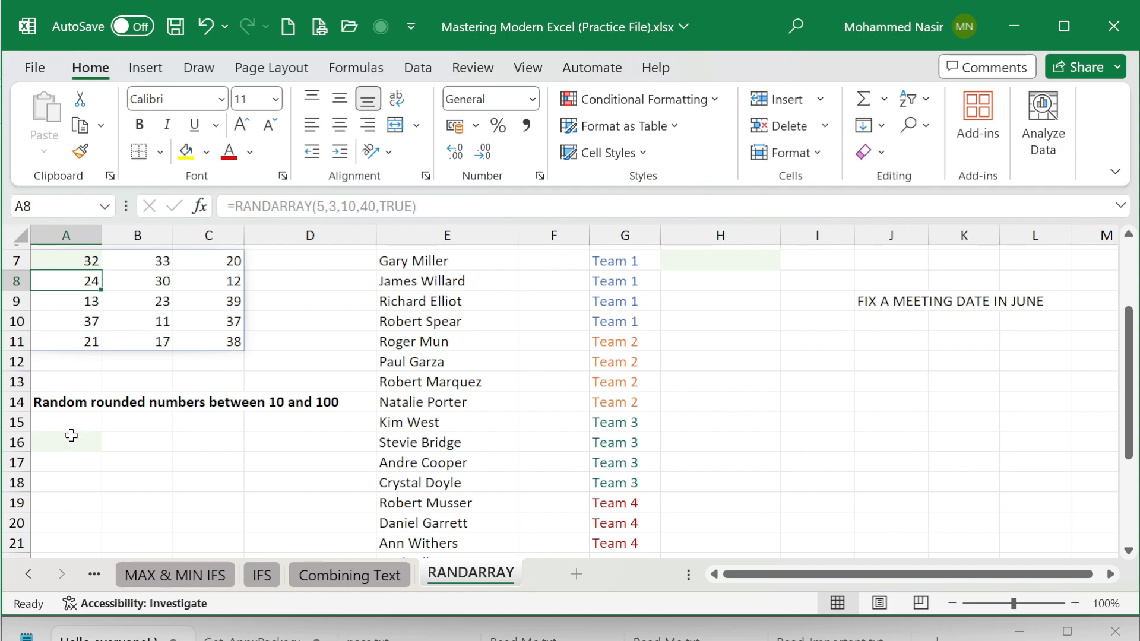
left_click(71, 436)
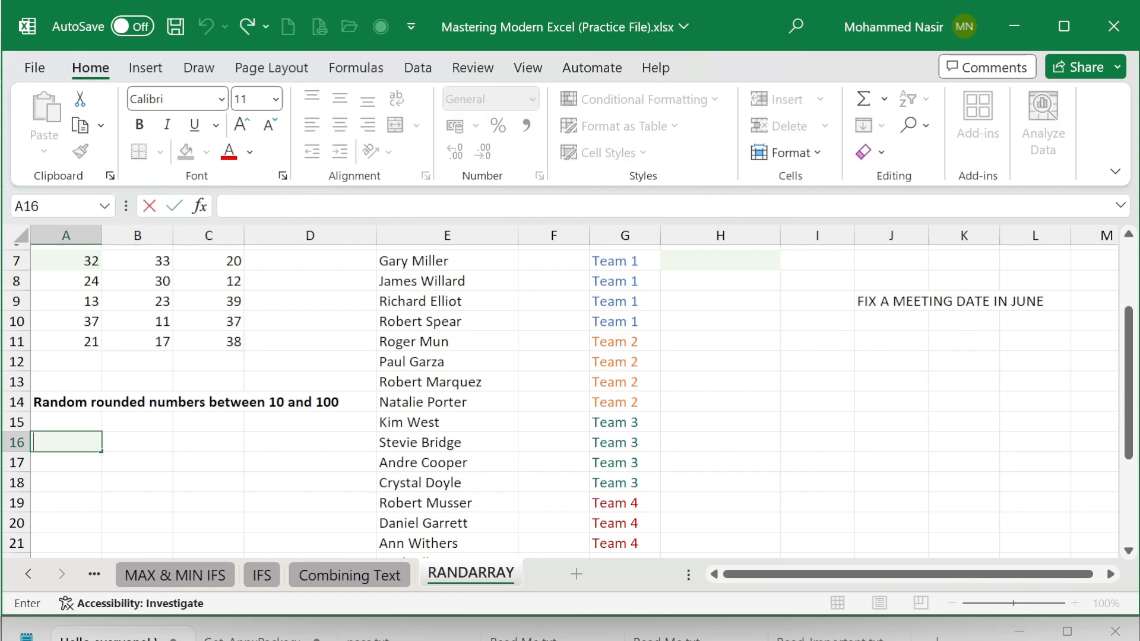
type("=RAND")
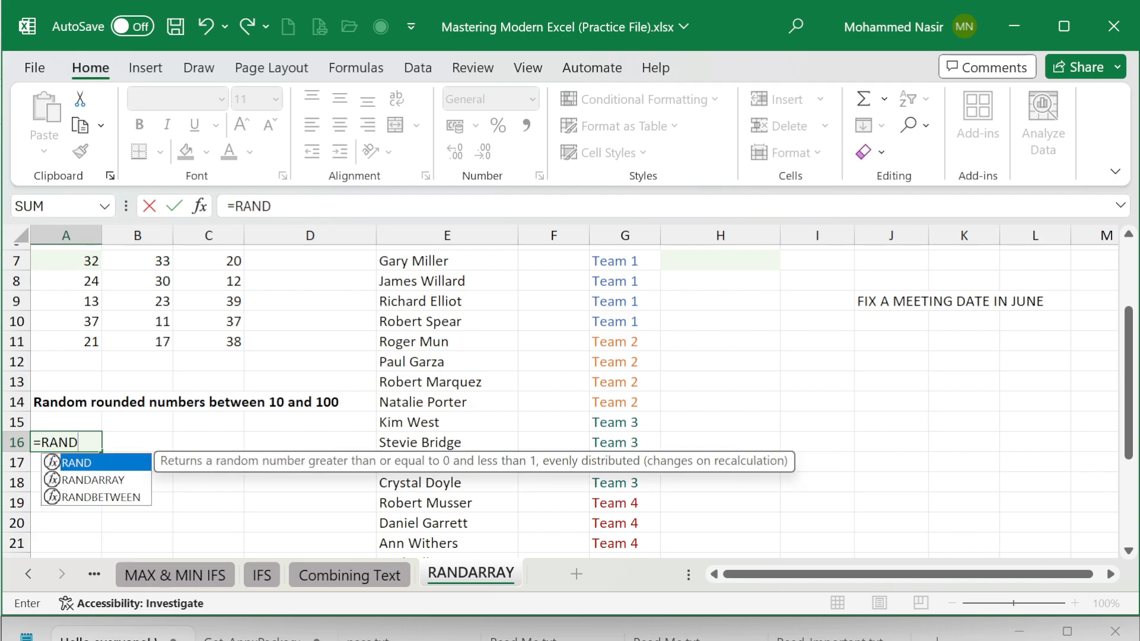
key("Down")
key("Tab")
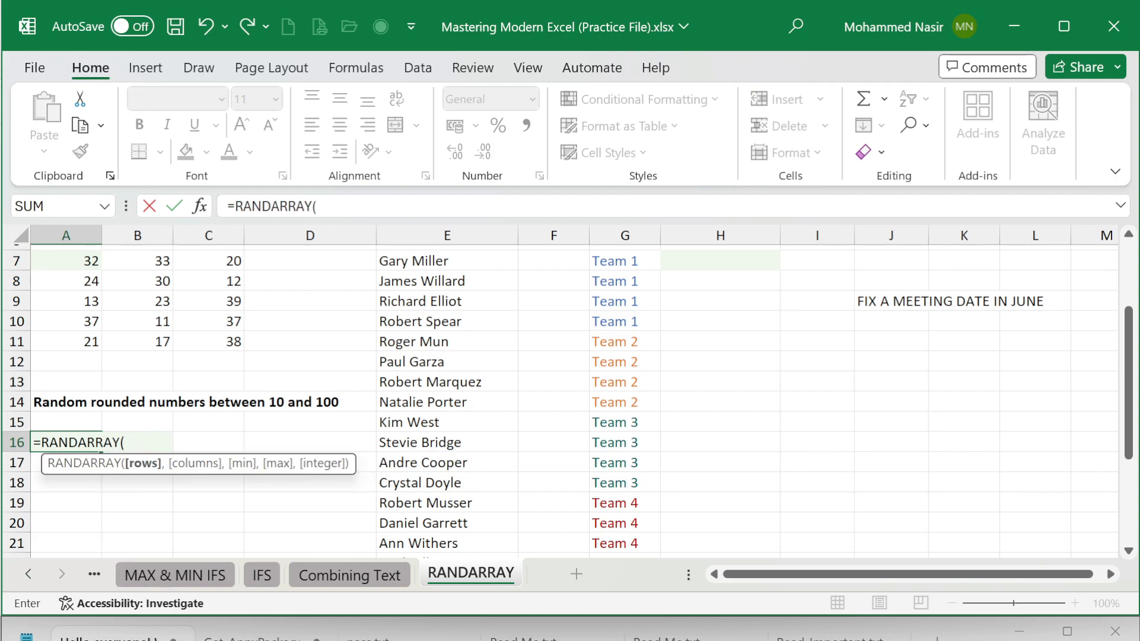
type("0")
key("BackSpace")
type("1")
key("BackSpace")
type("10")
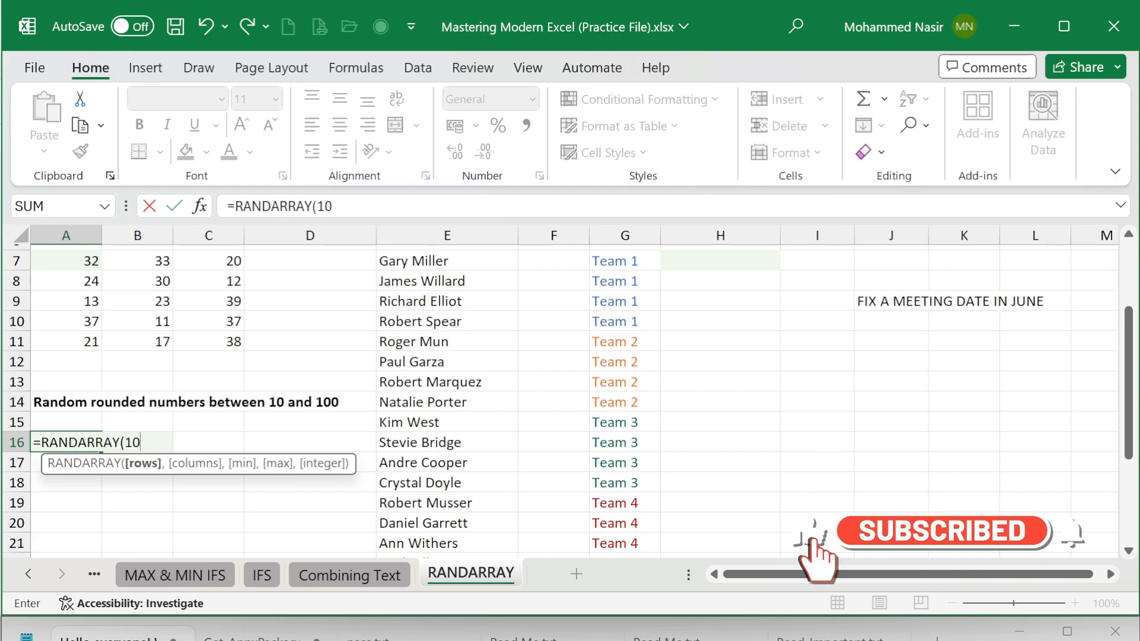
type(",5,")
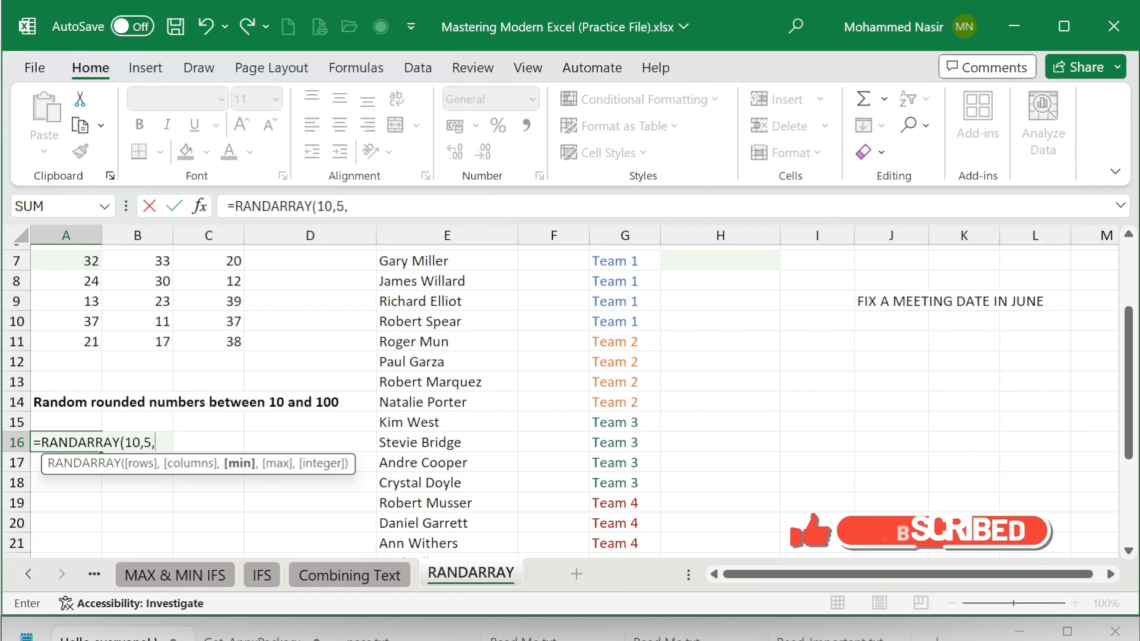
type("10,10")
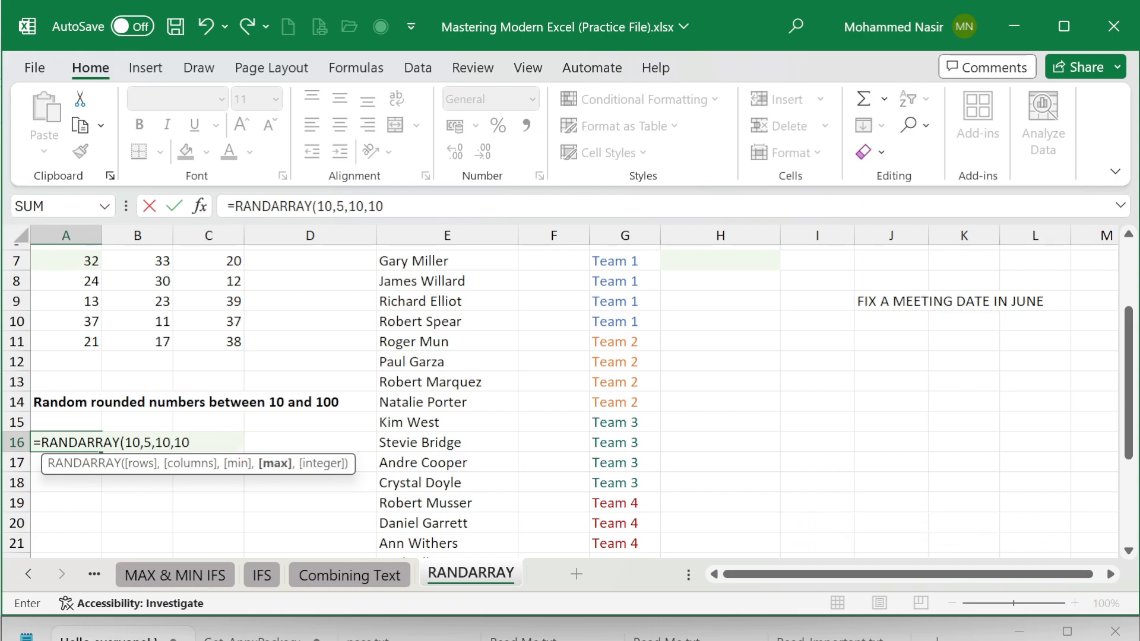
type("0,")
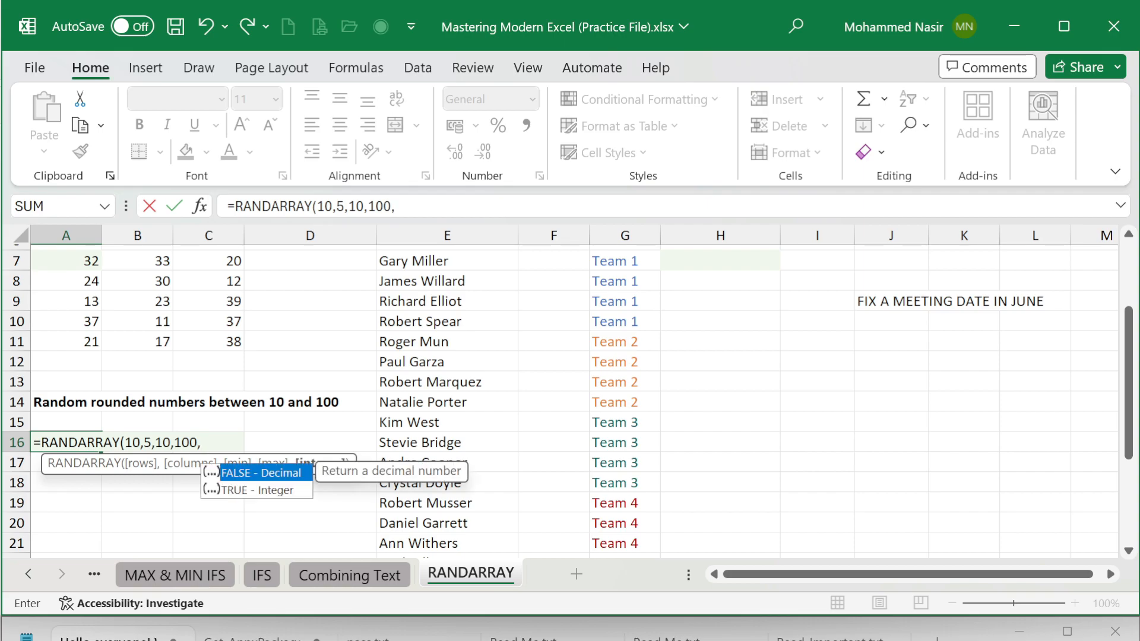
Step: Complete the RANDARRAY formula in A16 with a minimum of 10, a maximum of 100 and TRUE for integers
key("Down")
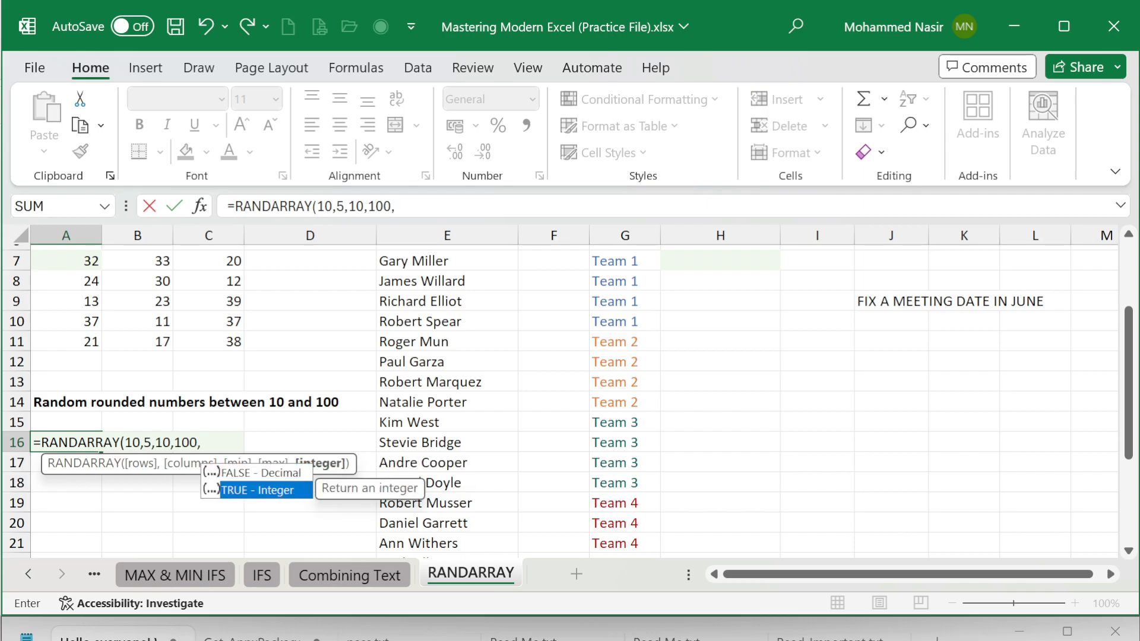
key("Tab")
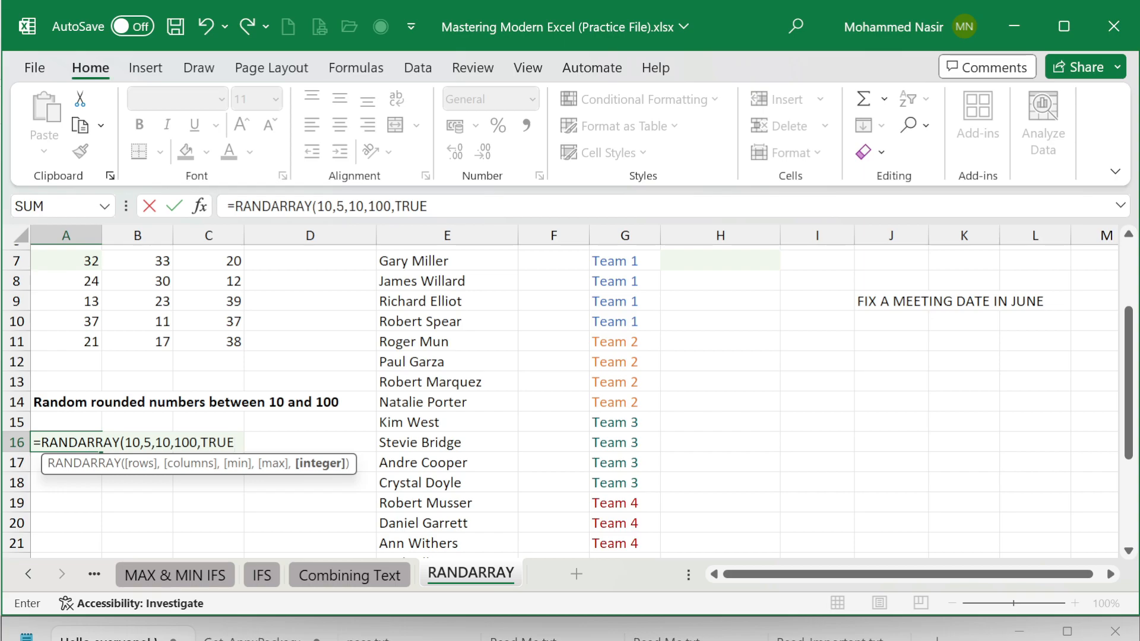
type(")")
key("Return")
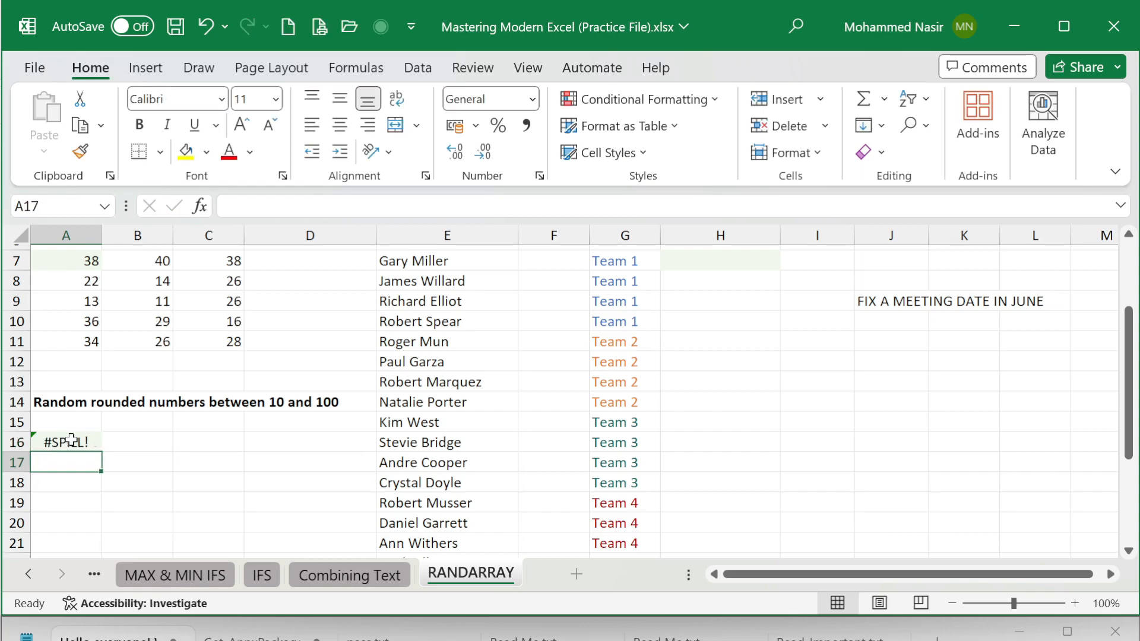
Step: Reduce the columns argument to 4 in the A16 formula, making it =RANDARRAY(10,4,10,100,TRUE), and view the generated numbers
left_click(70, 441)
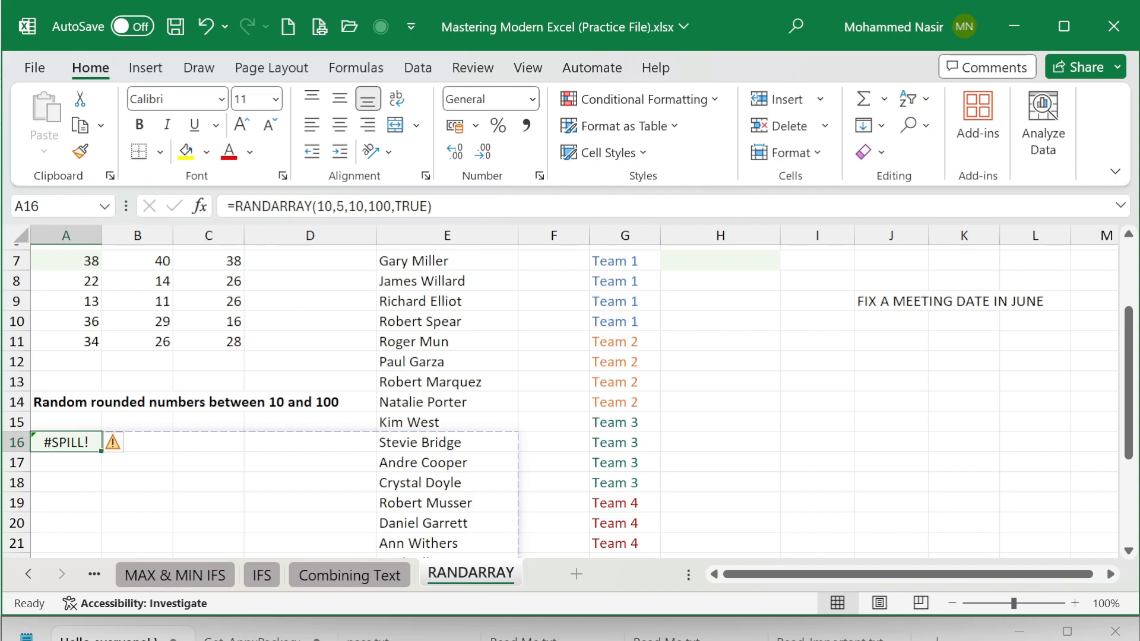
left_click(337, 206)
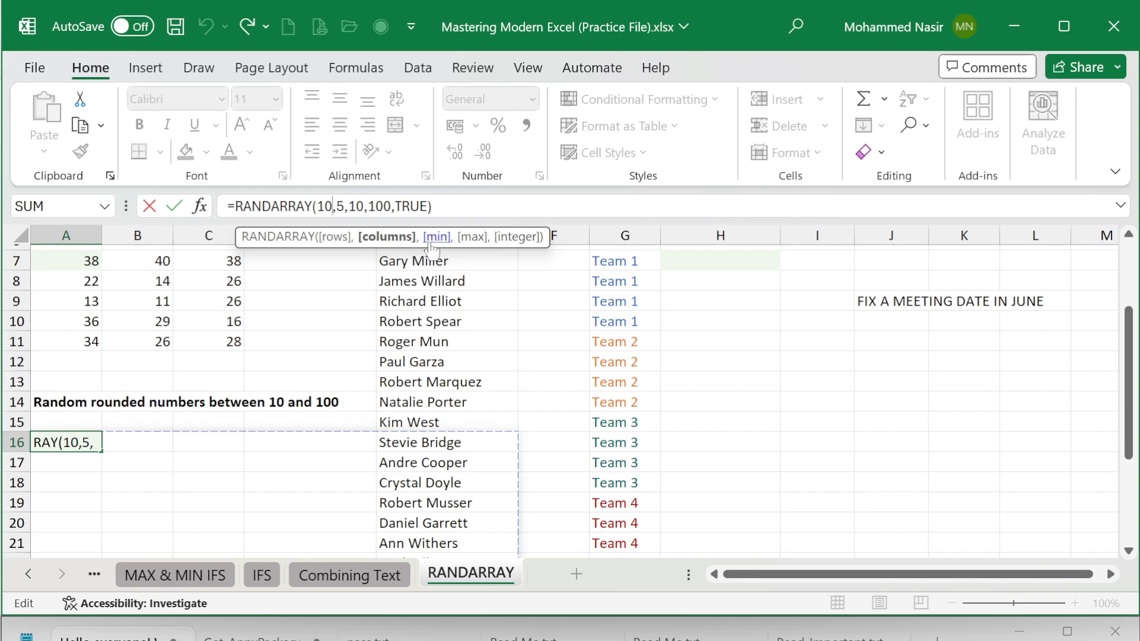
key("BackSpace")
type(",")
key("Delete")
type("4")
key("Return")
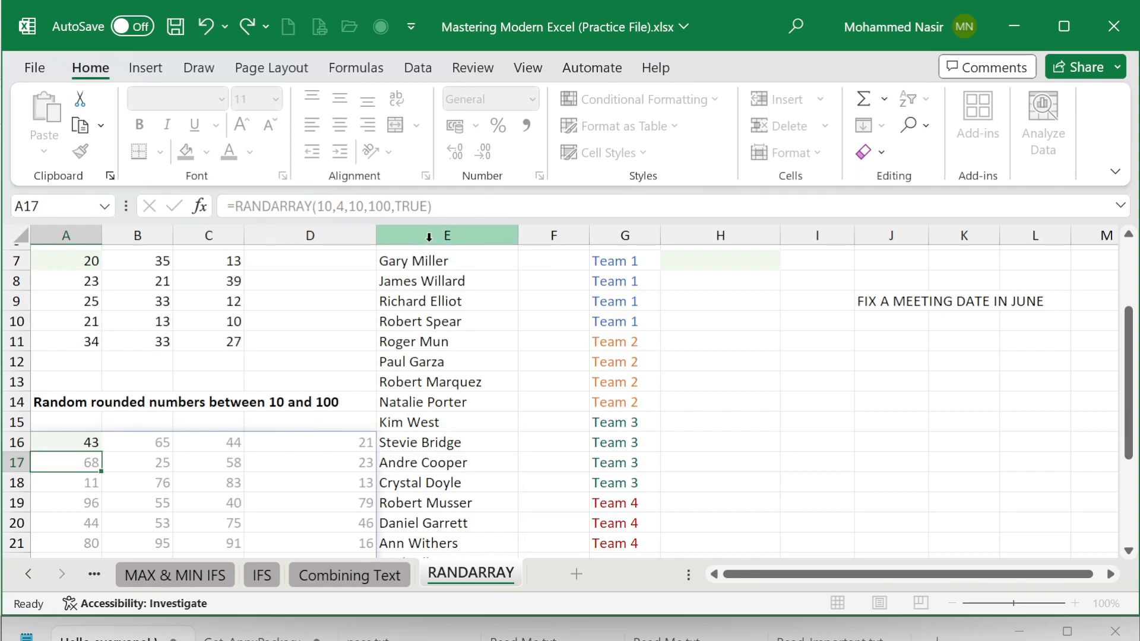
scroll(427, 368, "down", 2)
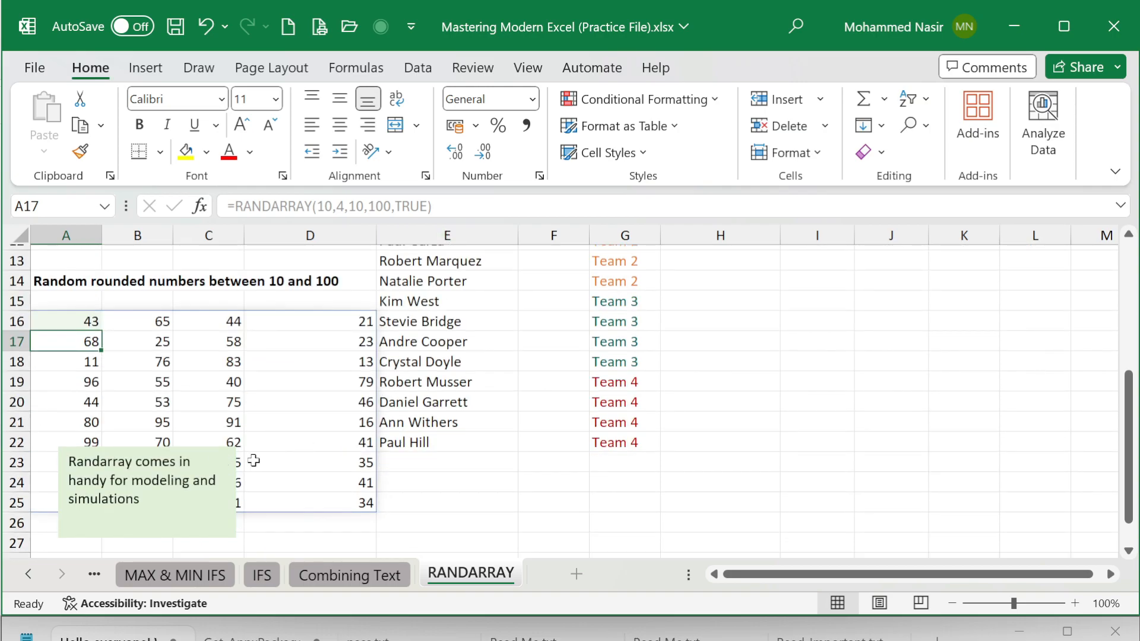
Step: Review the list of people and their teams under "Randomly assign people to teams"
scroll(253, 461, "up", 2)
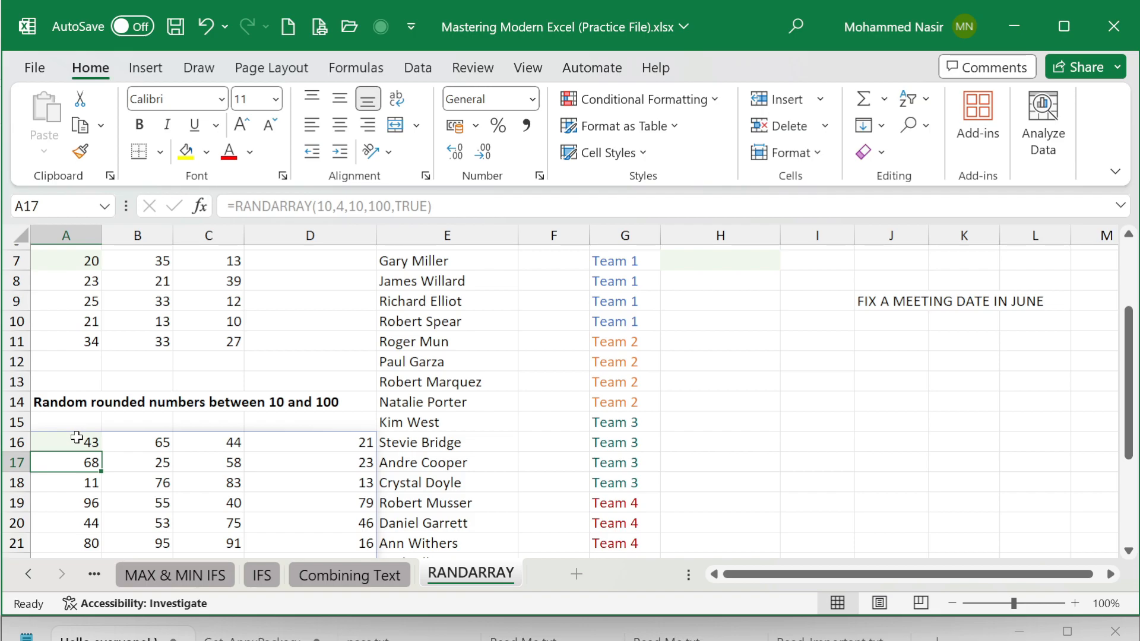
scroll(523, 454, "up", 2)
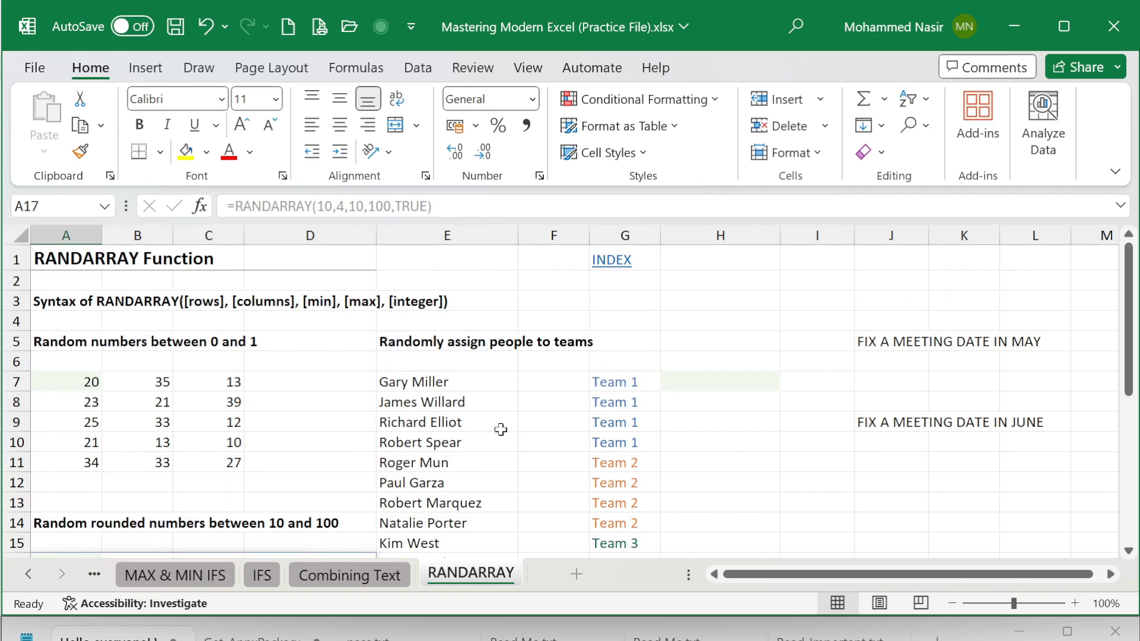
double_click(460, 383)
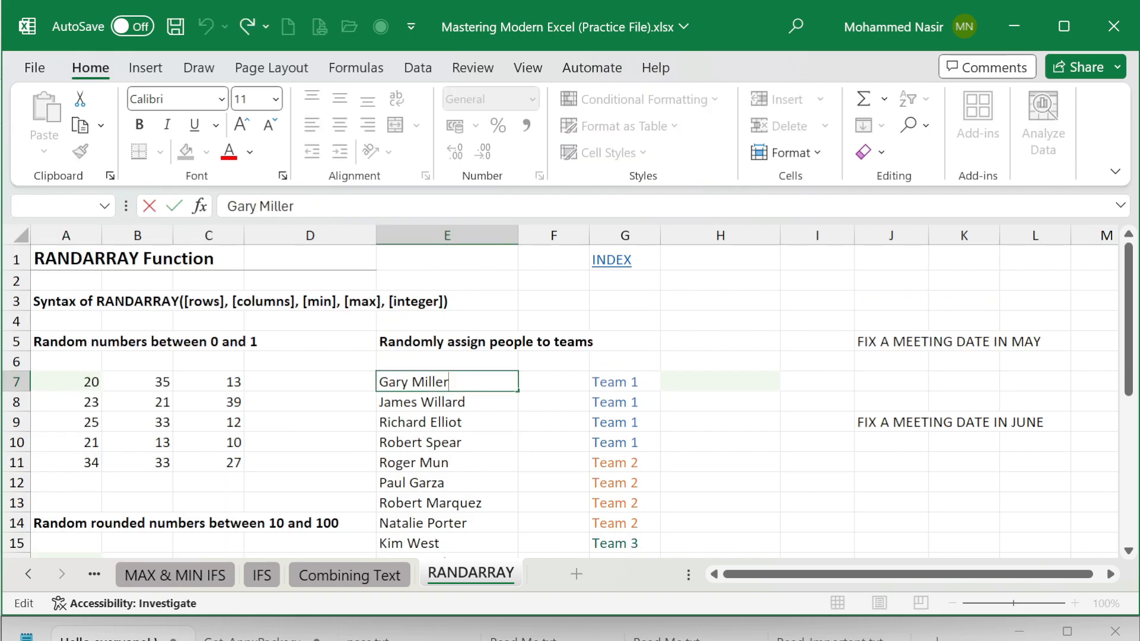
scroll(463, 392, "down", 4)
scroll(460, 415, "up", 2)
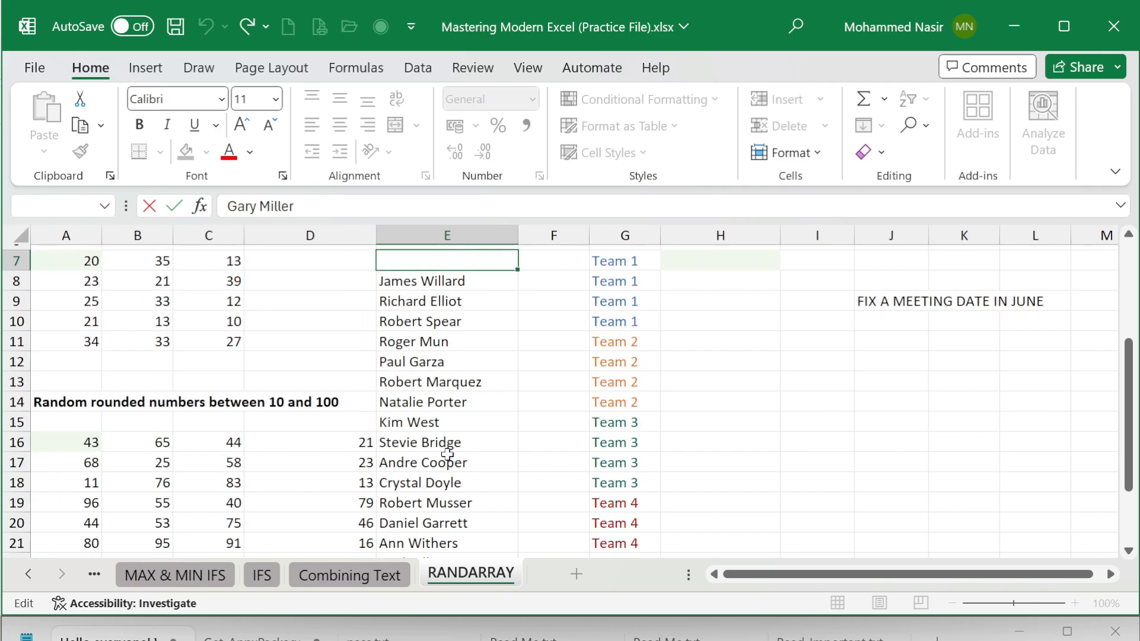
scroll(474, 351, "up", 2)
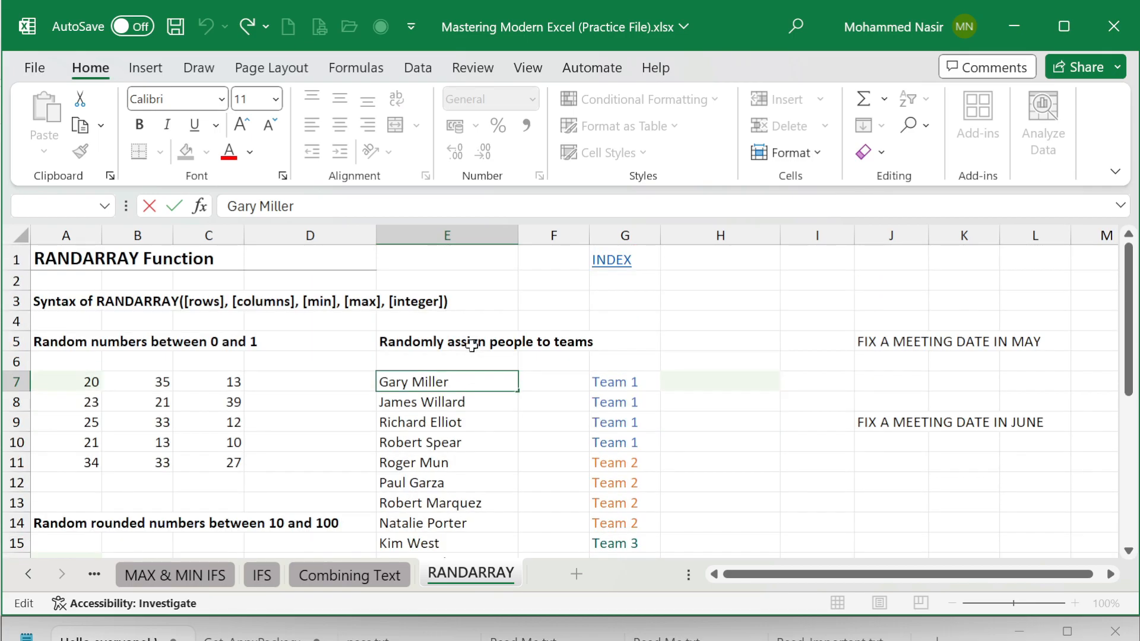
left_click(436, 403)
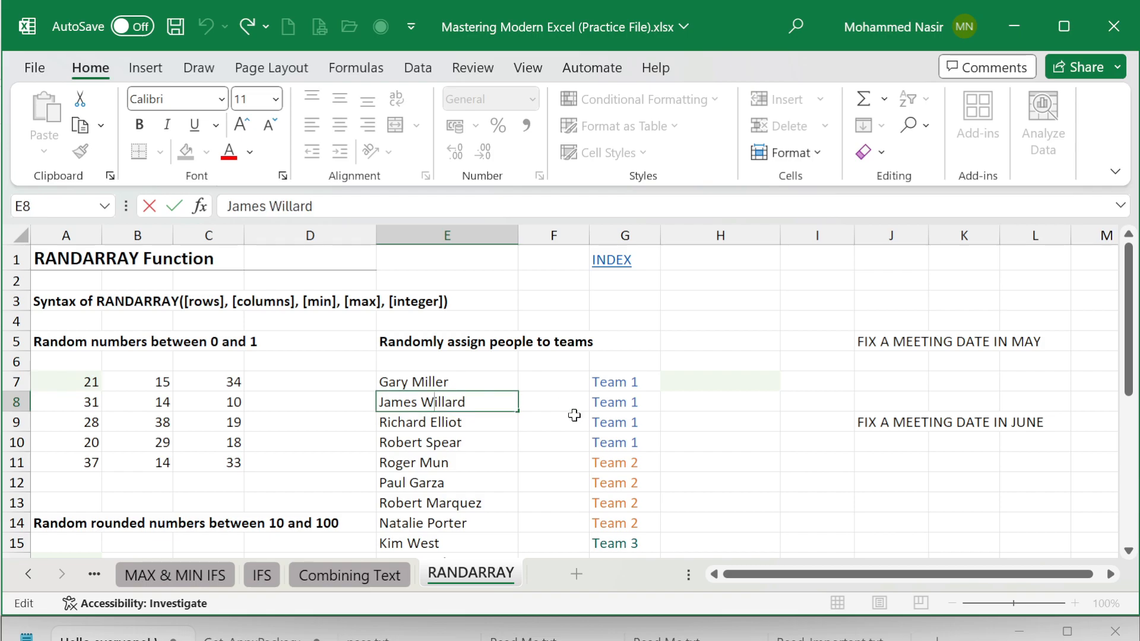
left_click(541, 427)
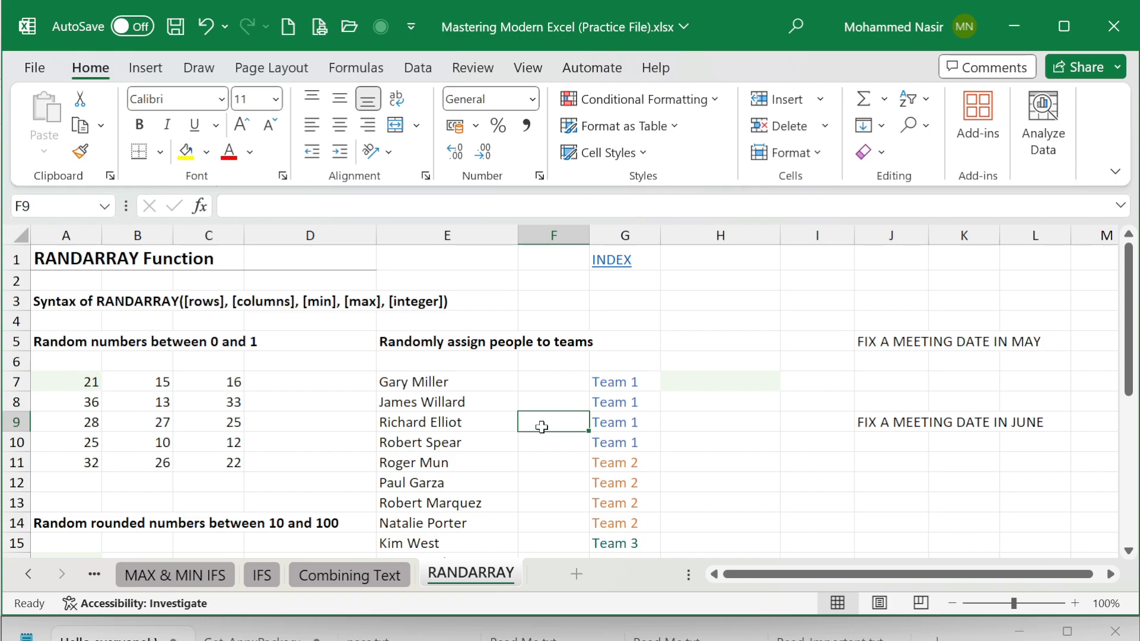
Step: Start a RANDARRAY formula in cell F7, beside the first person in the team assignment list
double_click(568, 382)
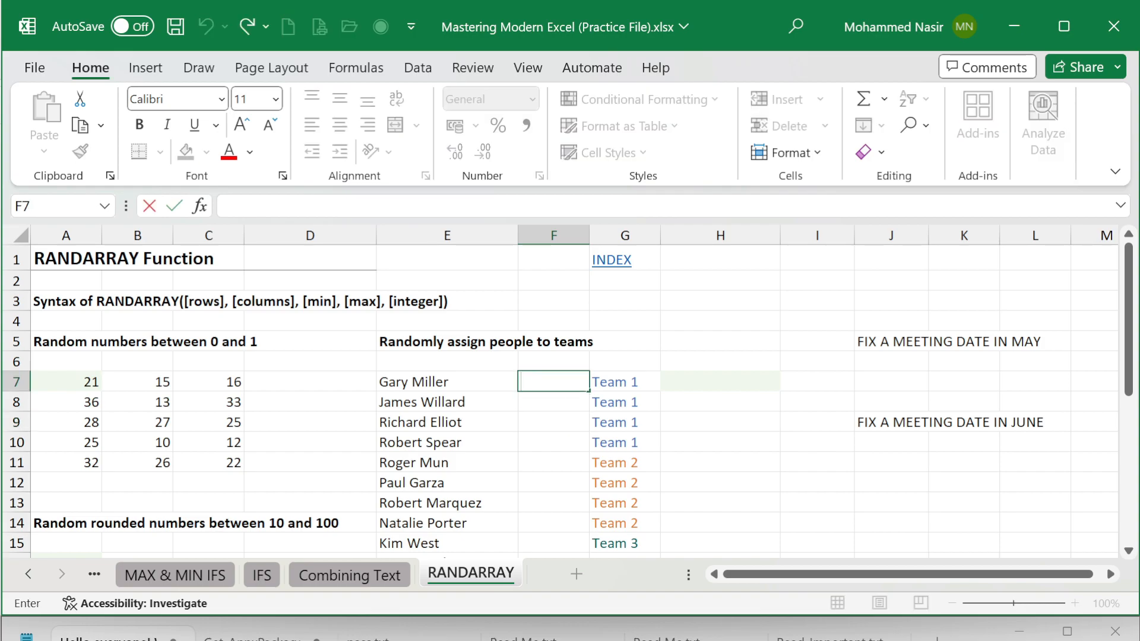
type("=")
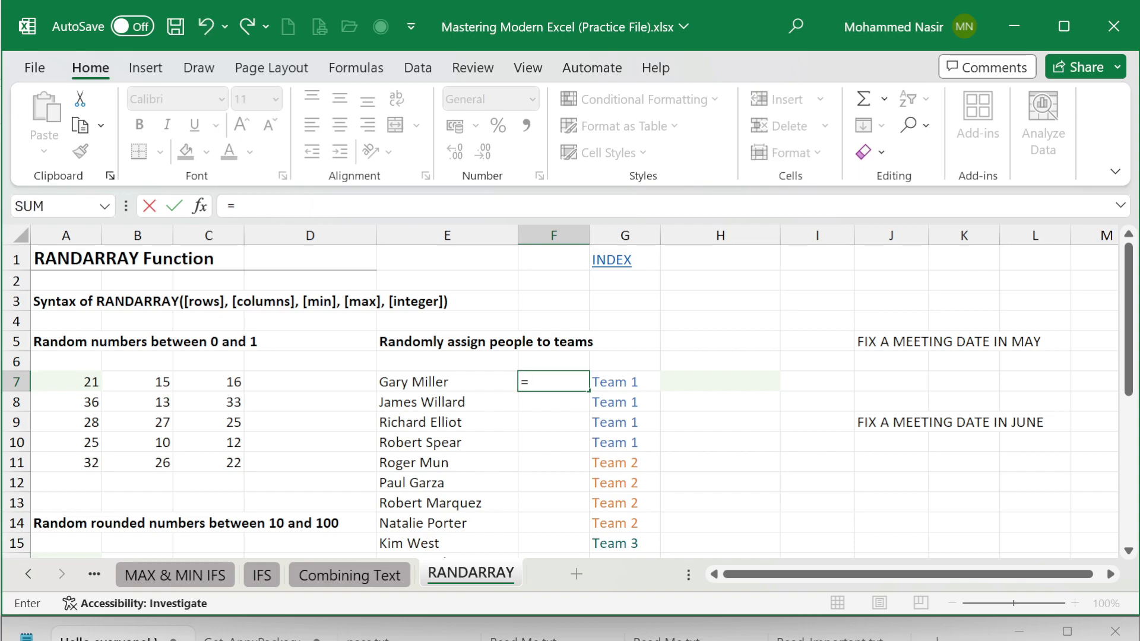
type("RAND")
key("Down")
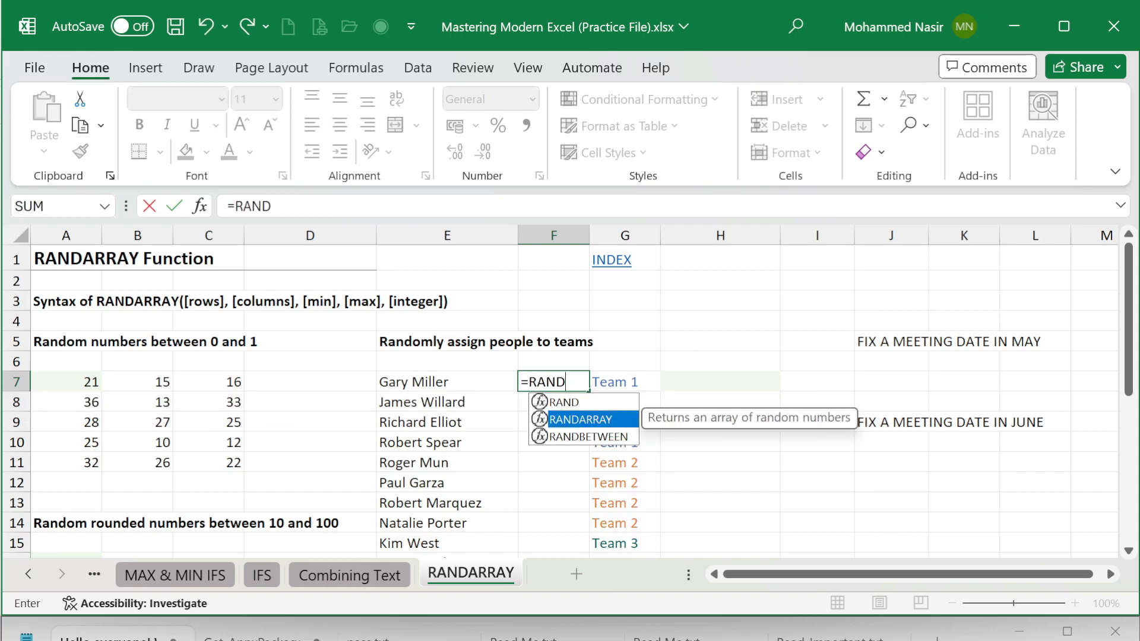
key("Tab")
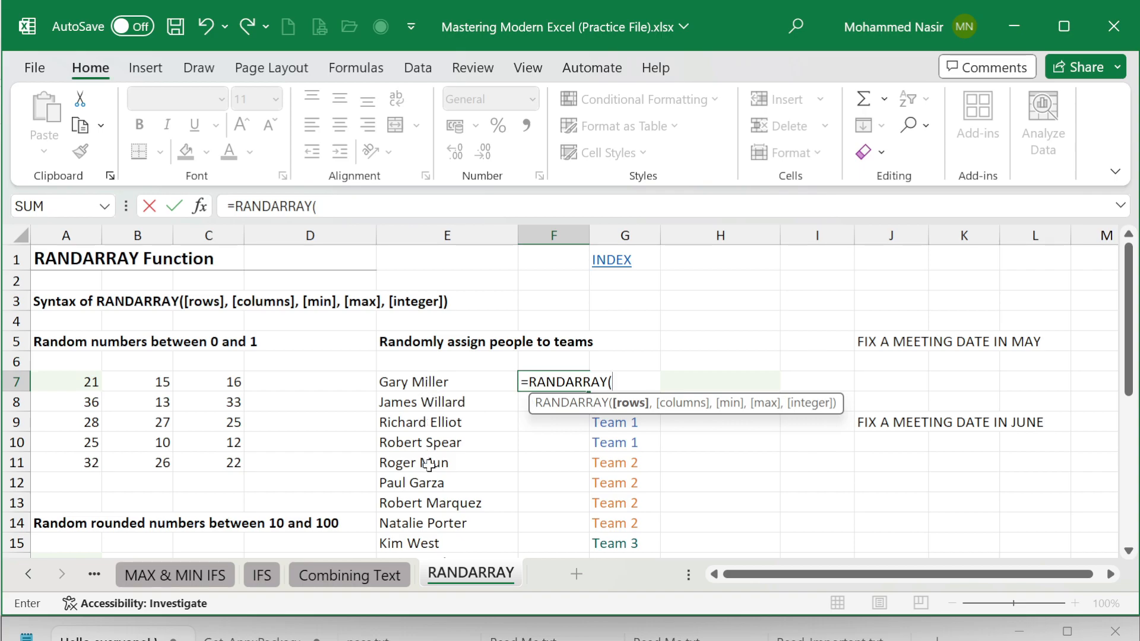
Step: Enter COUNTA(E7:E22) as the rows argument of the RANDARRAY formula, counting the people in the list
scroll(432, 462, "down", 3)
scroll(431, 459, "down", 1)
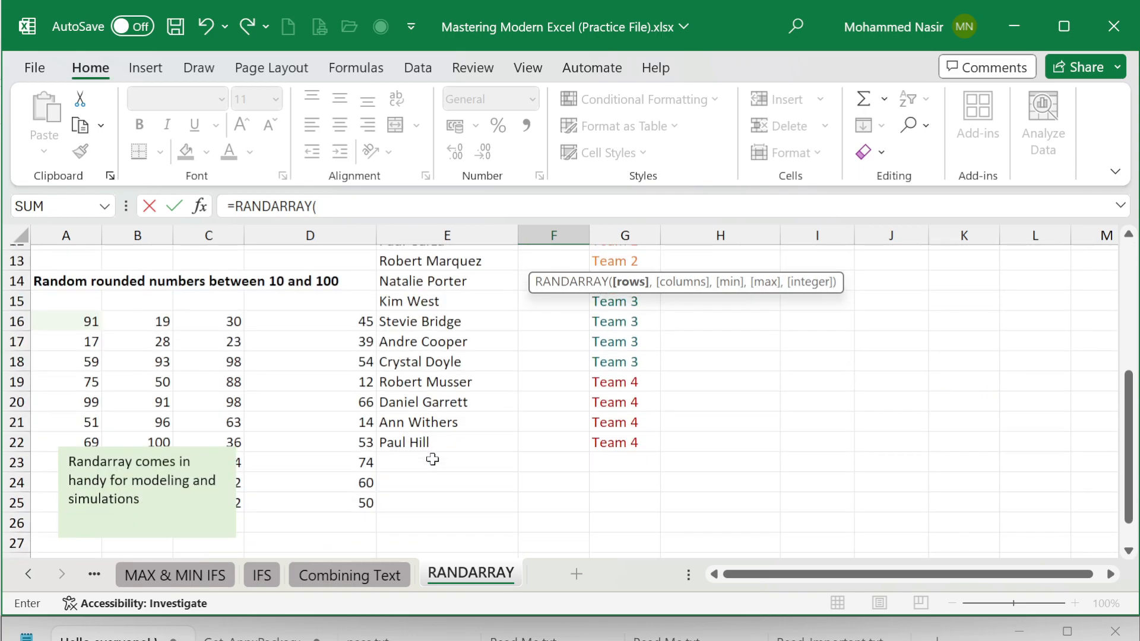
scroll(434, 457, "up", 2)
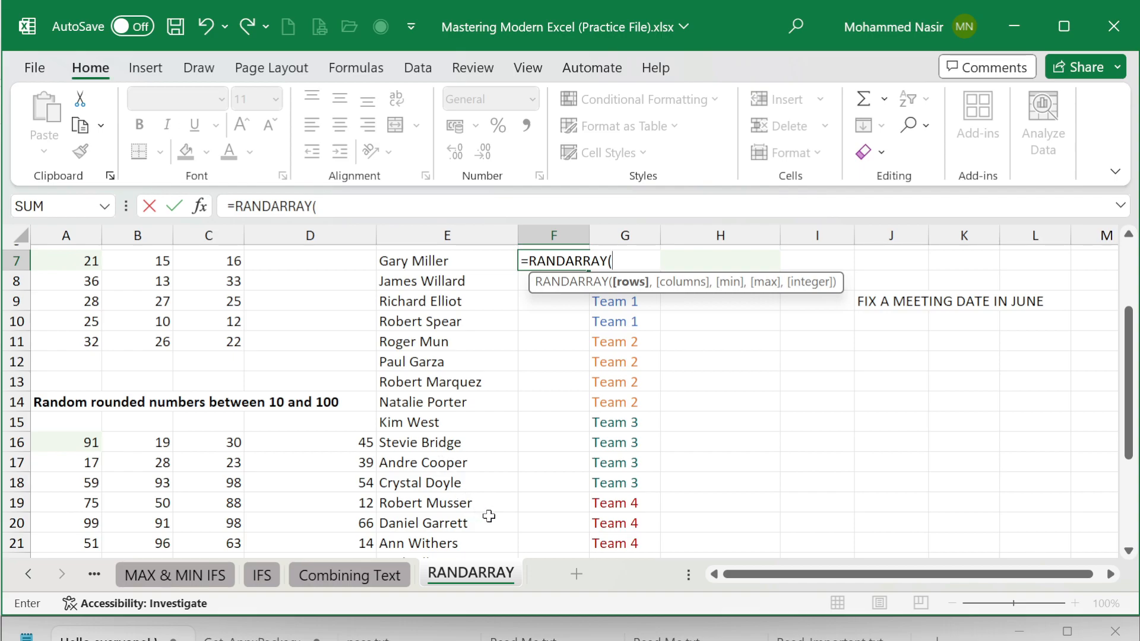
type("C")
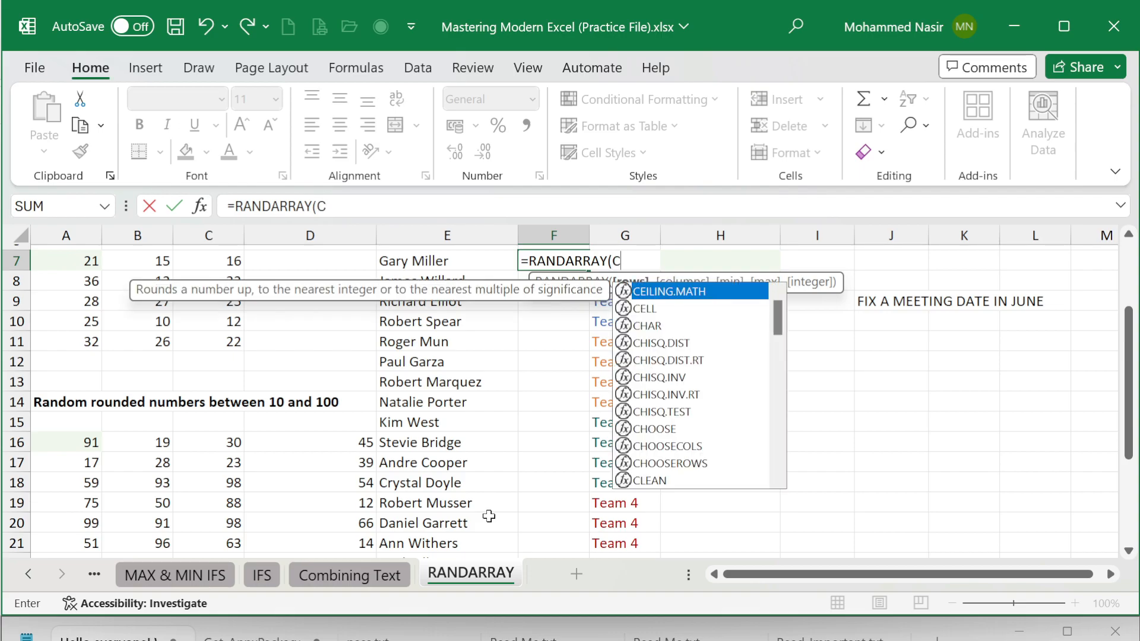
type("OUNTA")
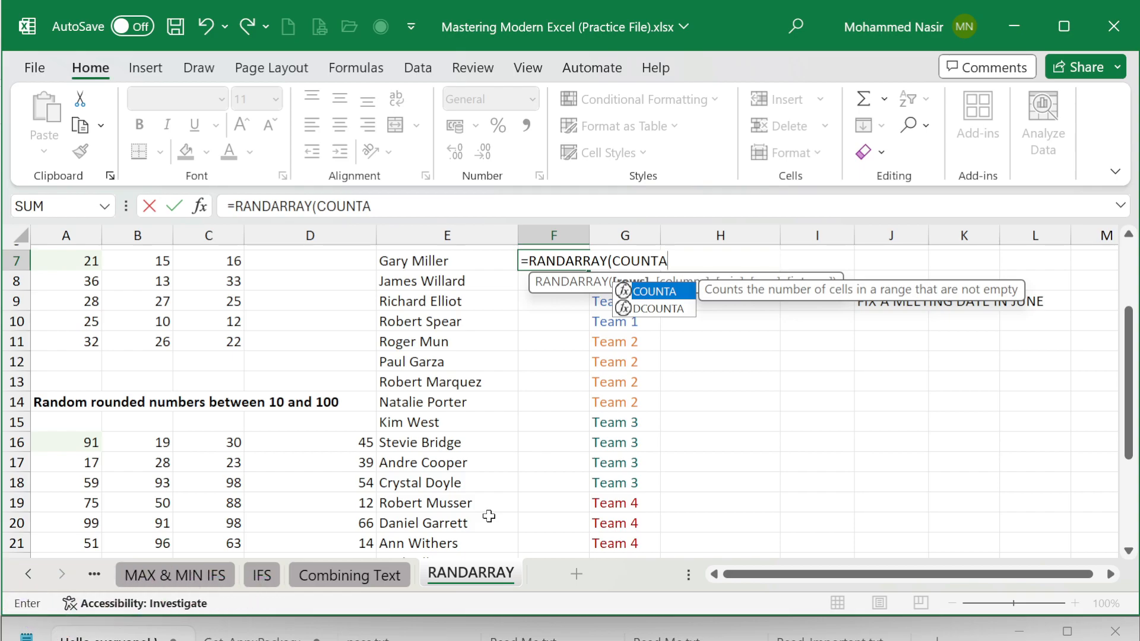
type("(")
left_click(444, 265)
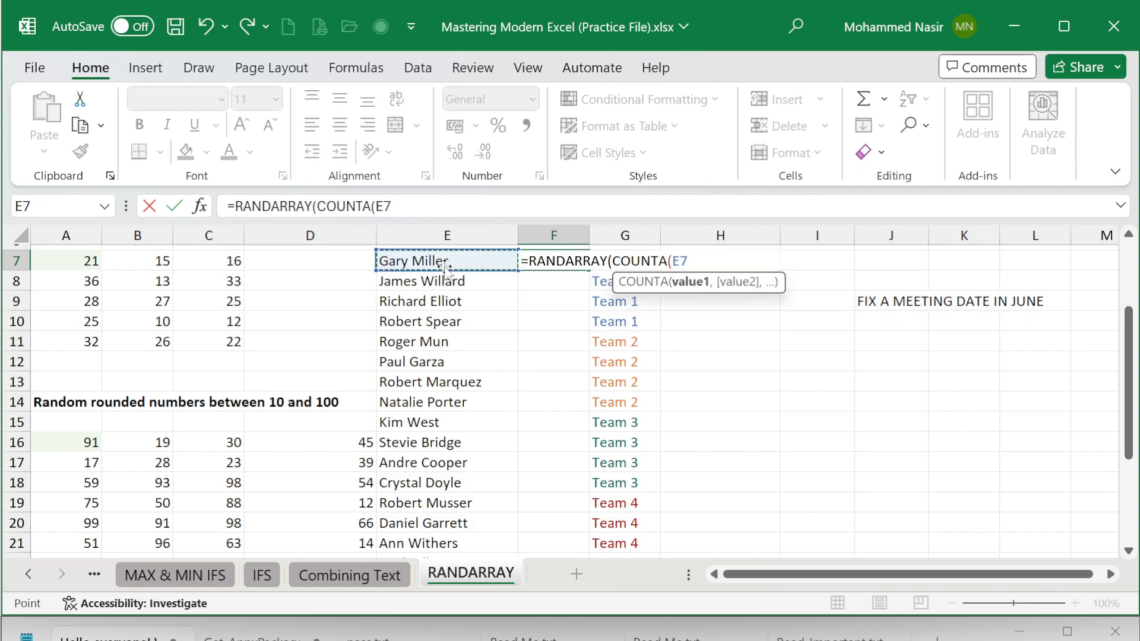
key("ctrl+shift+Down")
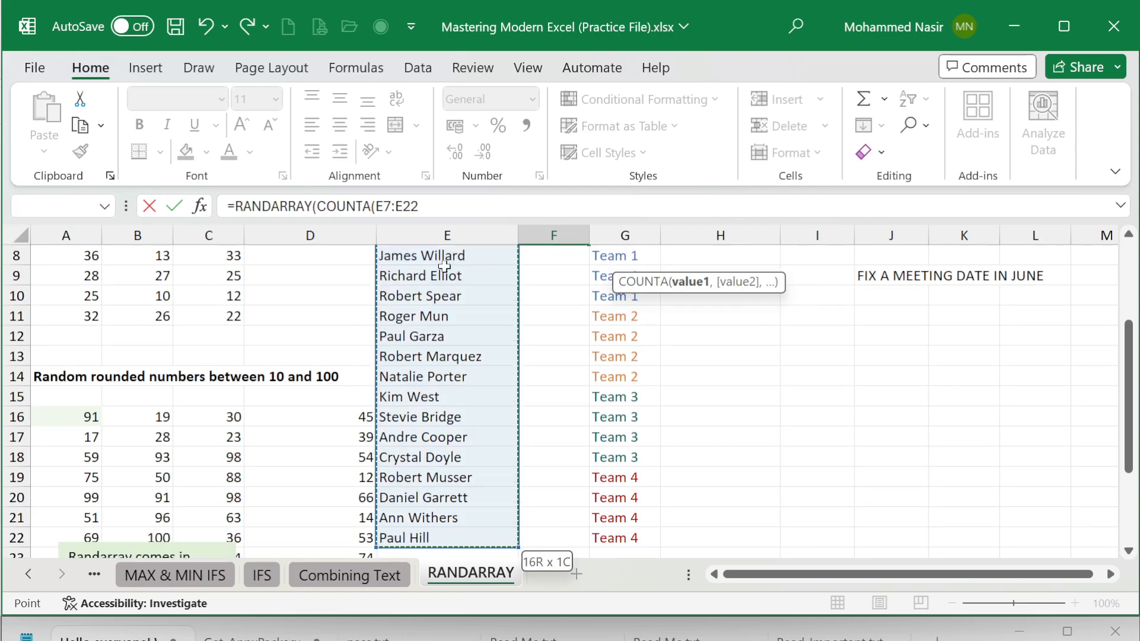
type(")")
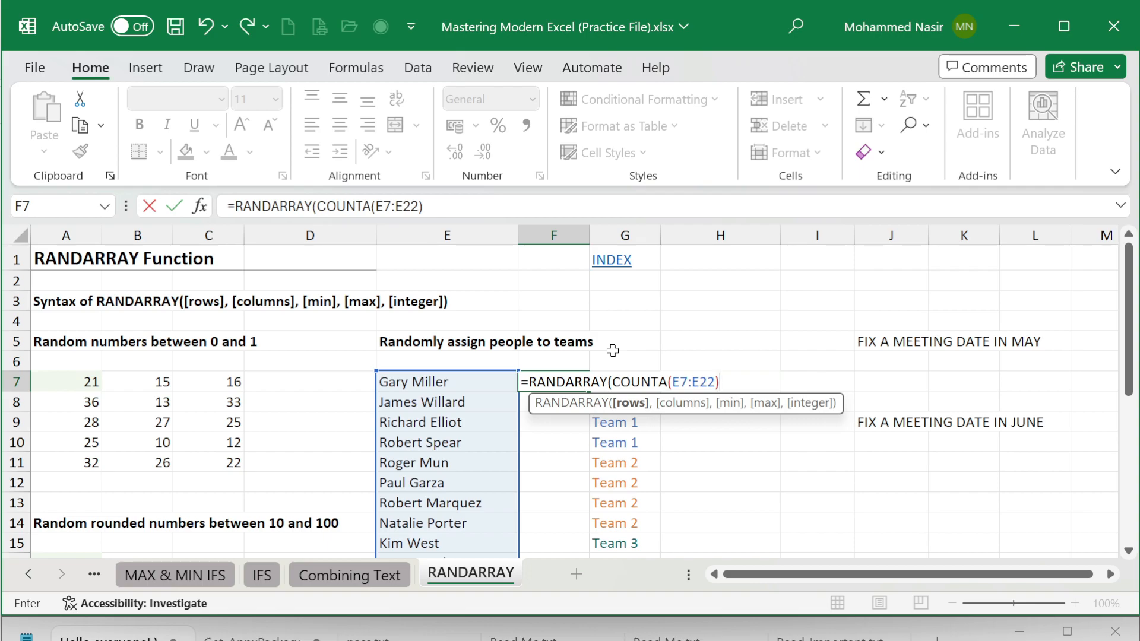
type(",")
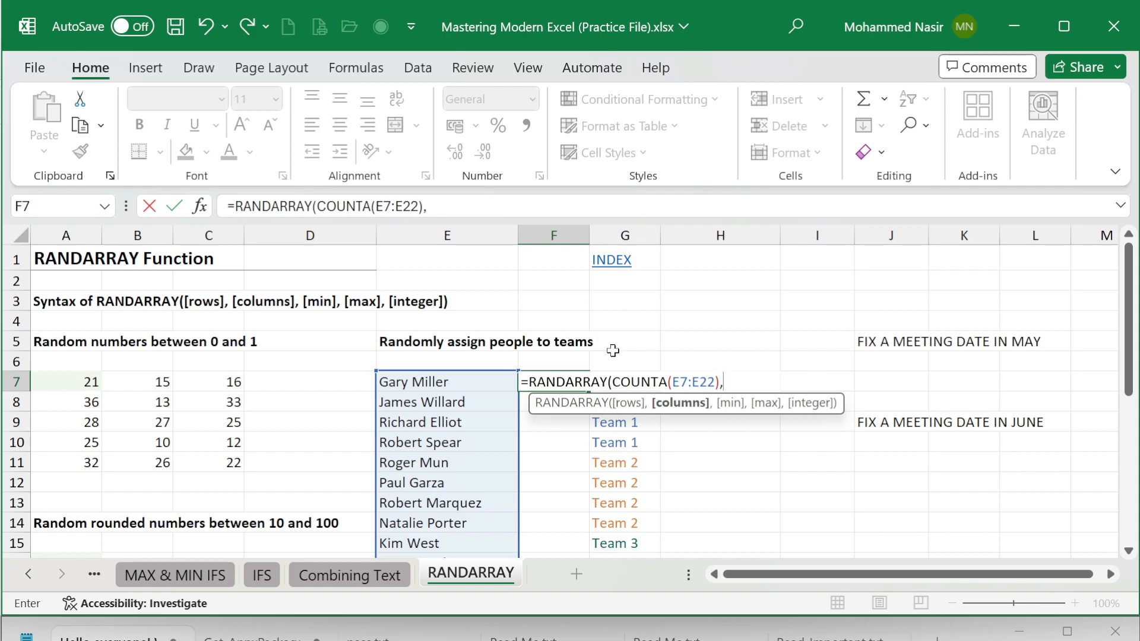
type(",")
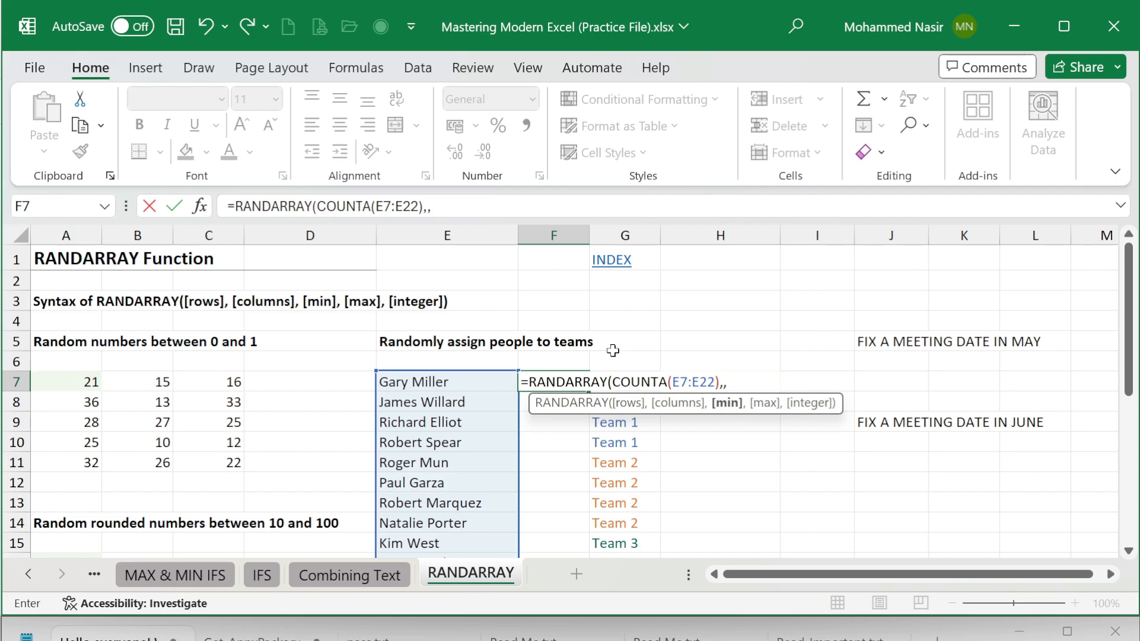
key("BackSpace")
key("BackSpace")
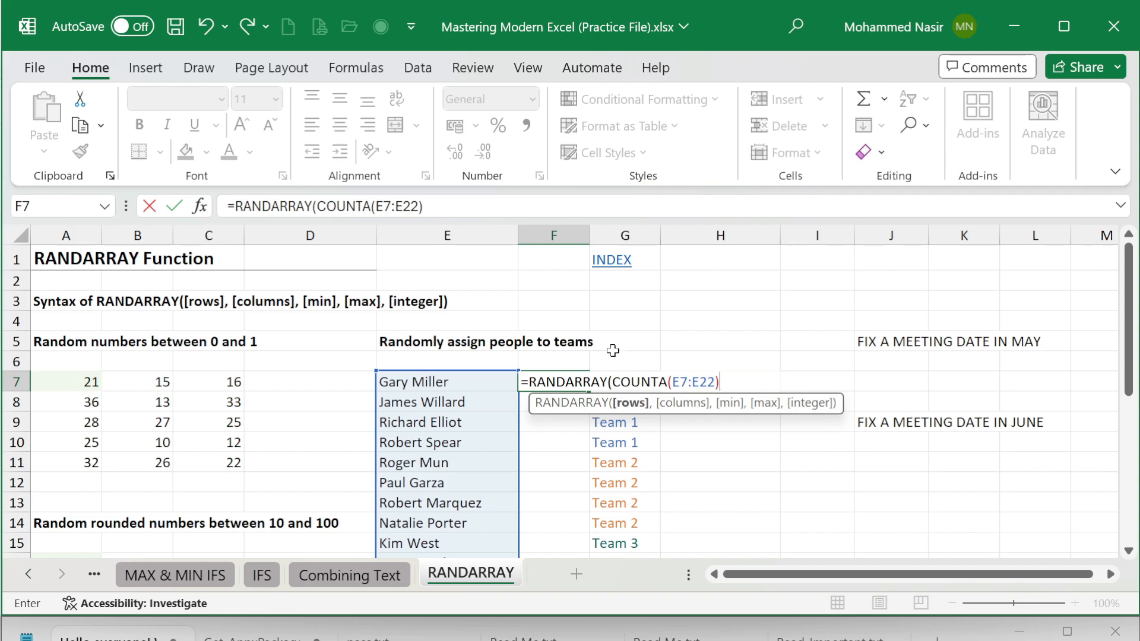
Step: Complete the F7 formula as =RANDARRAY(COUNTA(E7:E22)) and look over the random numbers beside the people
type(")")
key("Return")
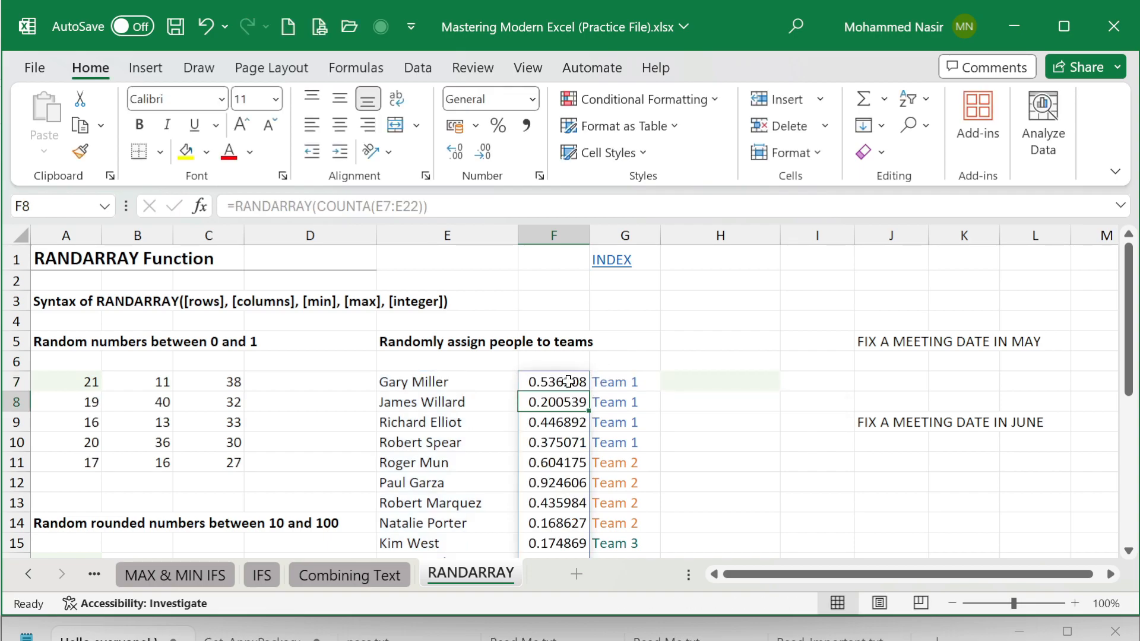
left_click(568, 382)
scroll(569, 382, "down", 2)
scroll(569, 381, "down", 1)
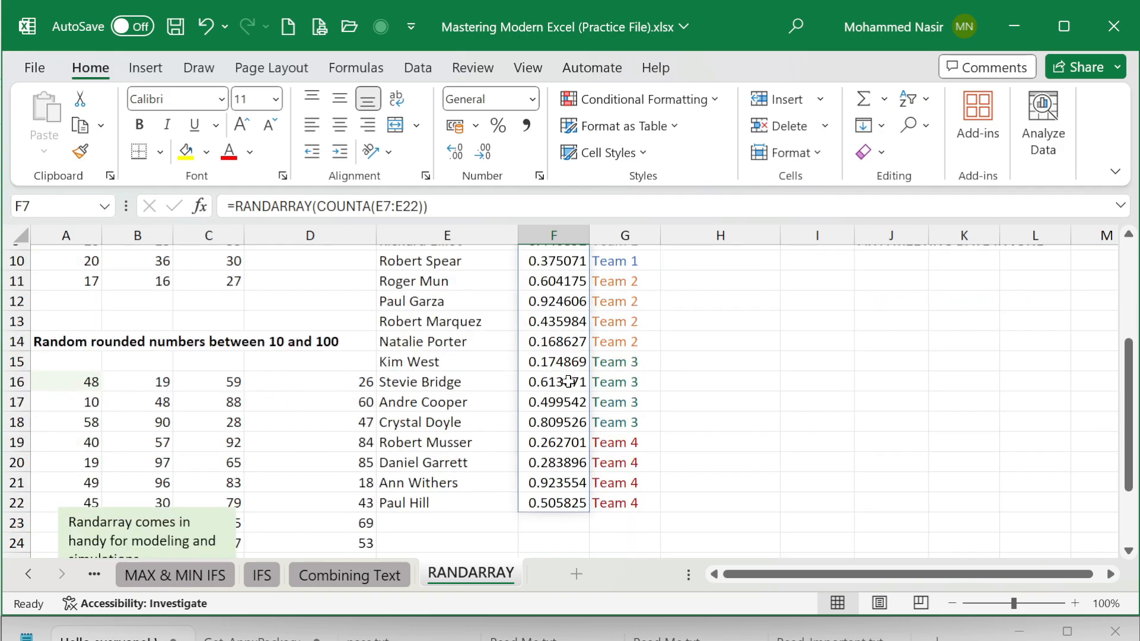
scroll(569, 382, "up", 2)
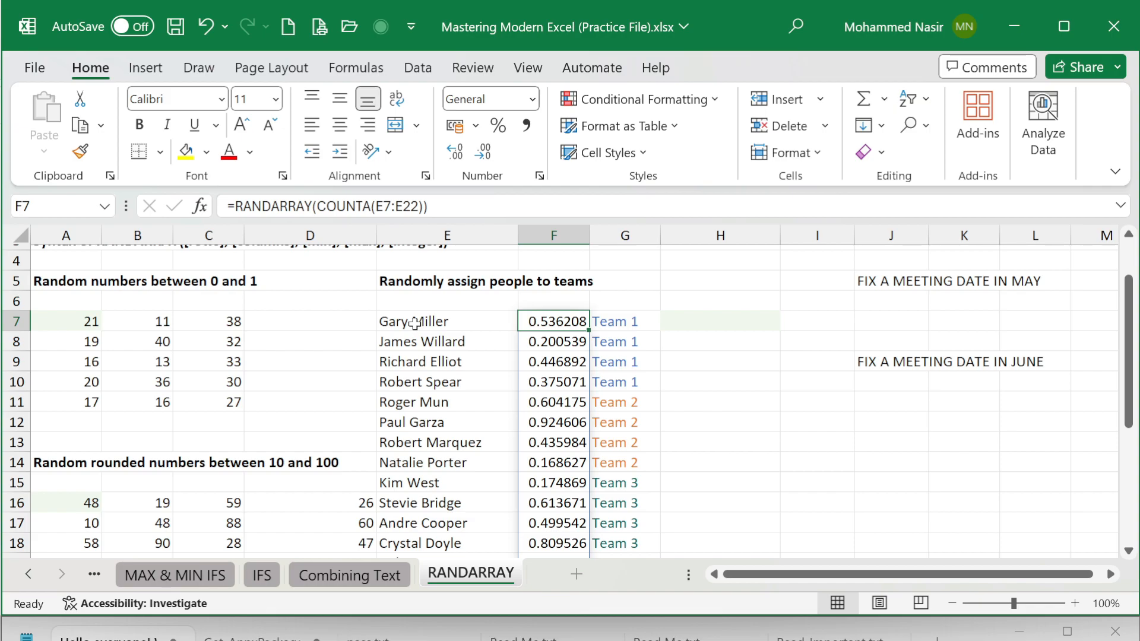
Step: Start a SORTBY formula in cell H7 with the list of people in E7:E22 as the array
left_click(688, 321)
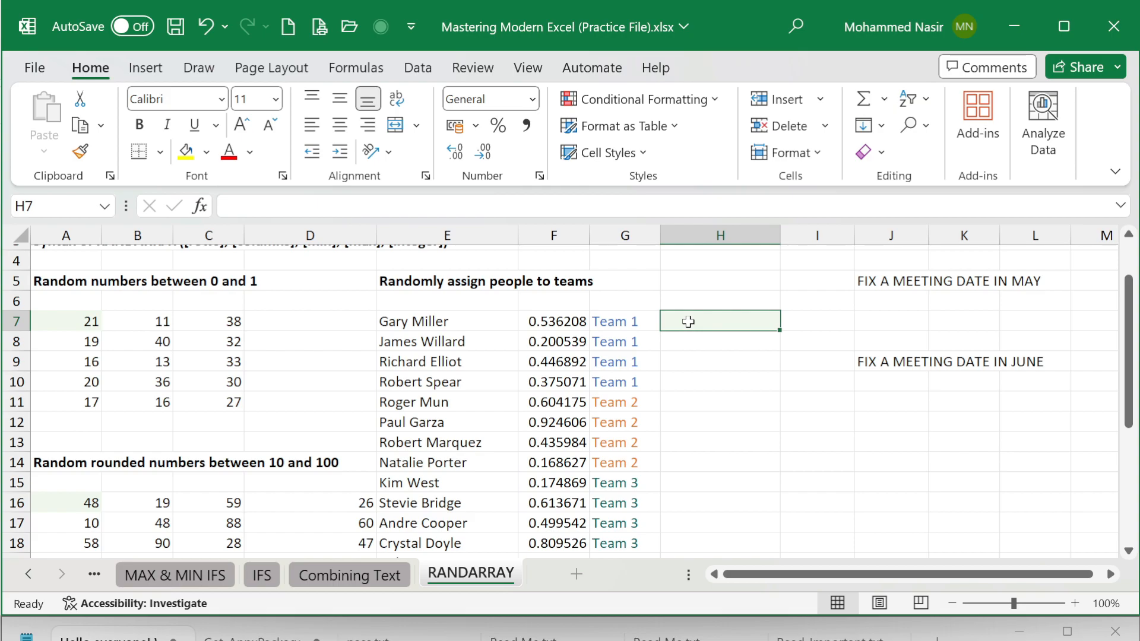
type("=")
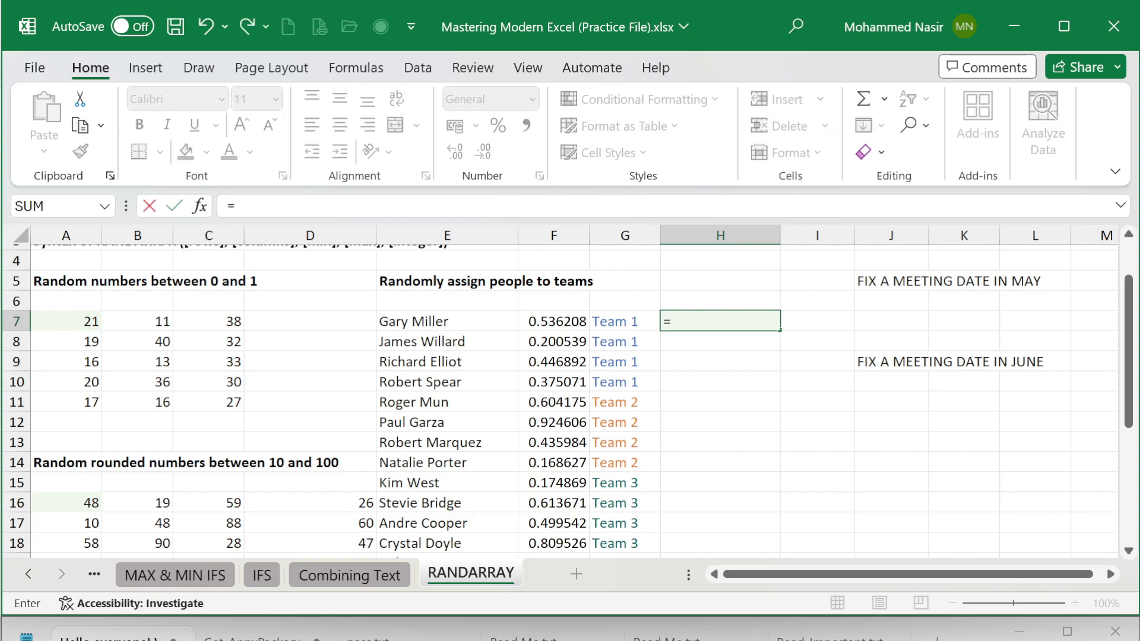
type("SORT")
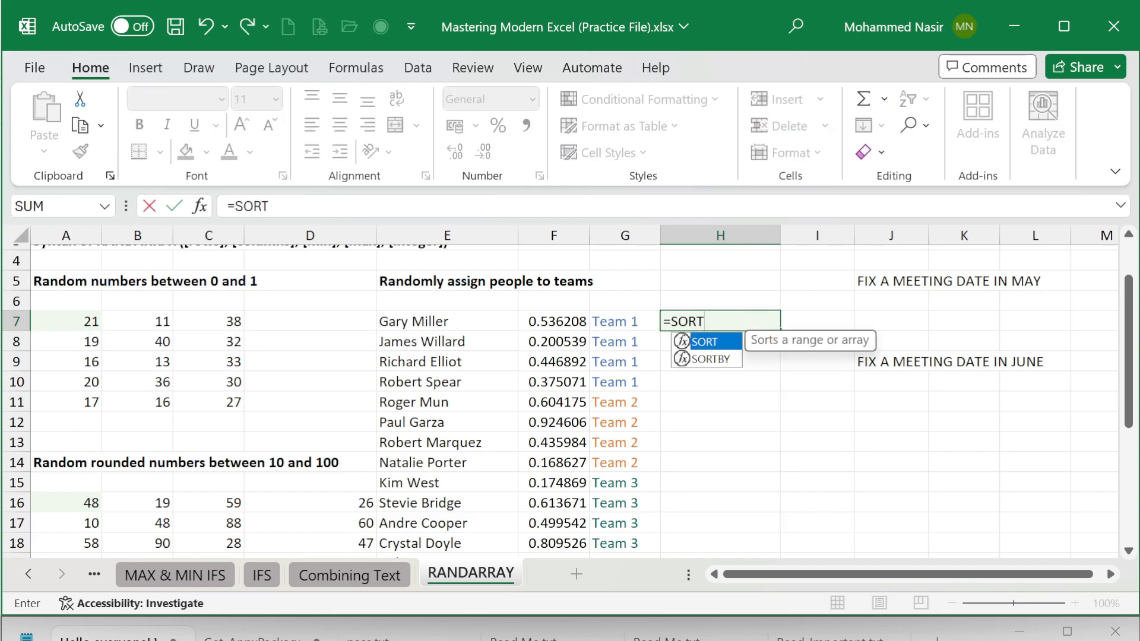
key("Down")
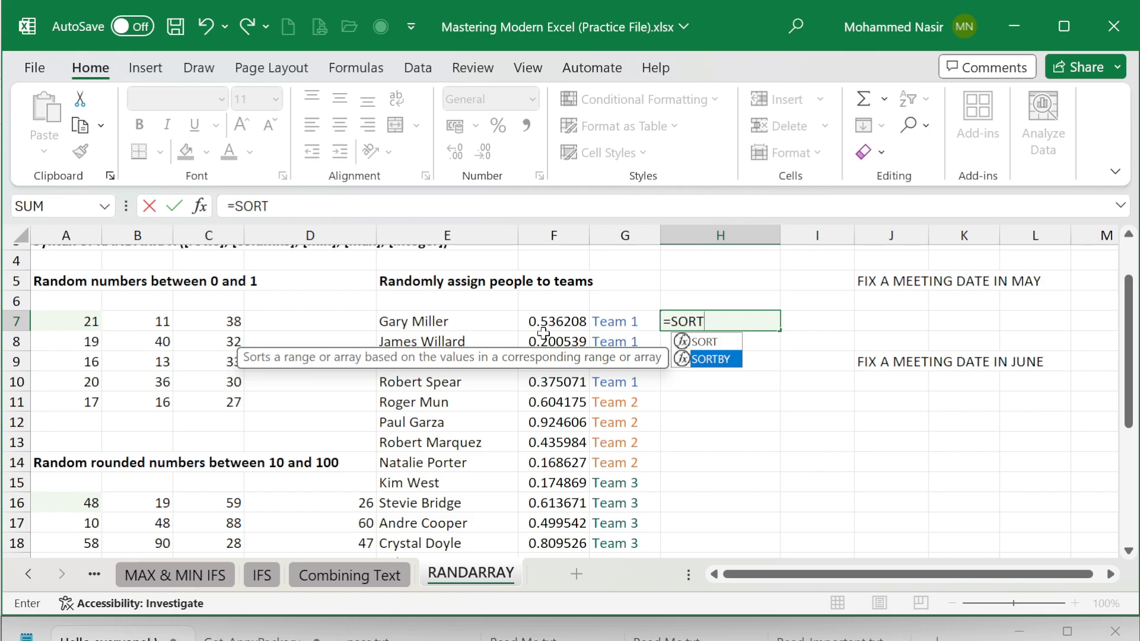
key("Tab")
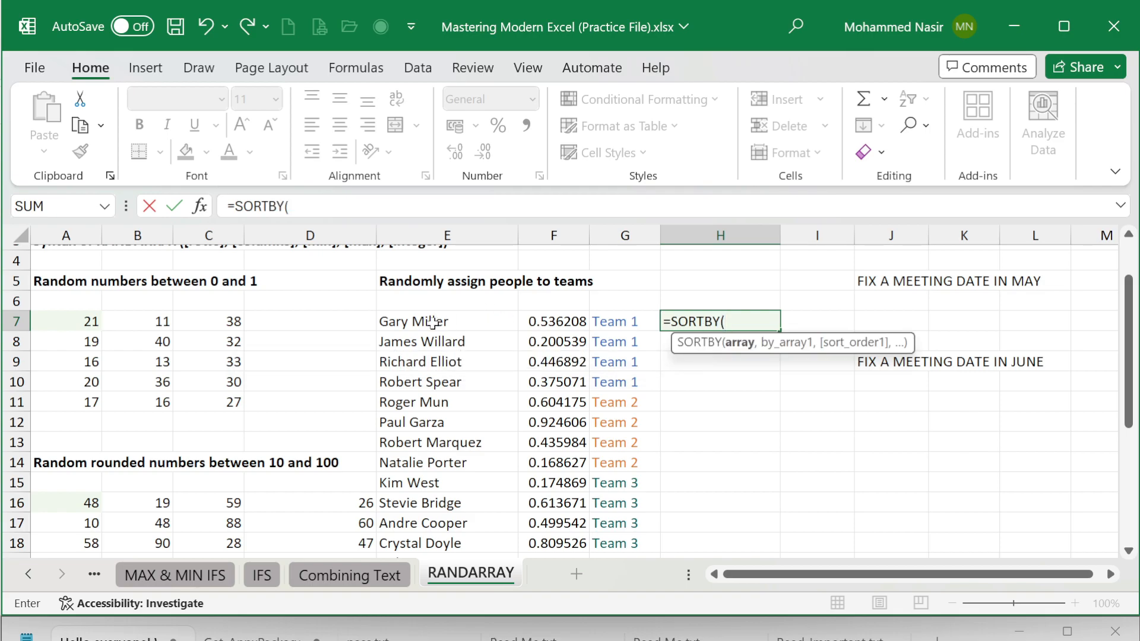
left_click(432, 321)
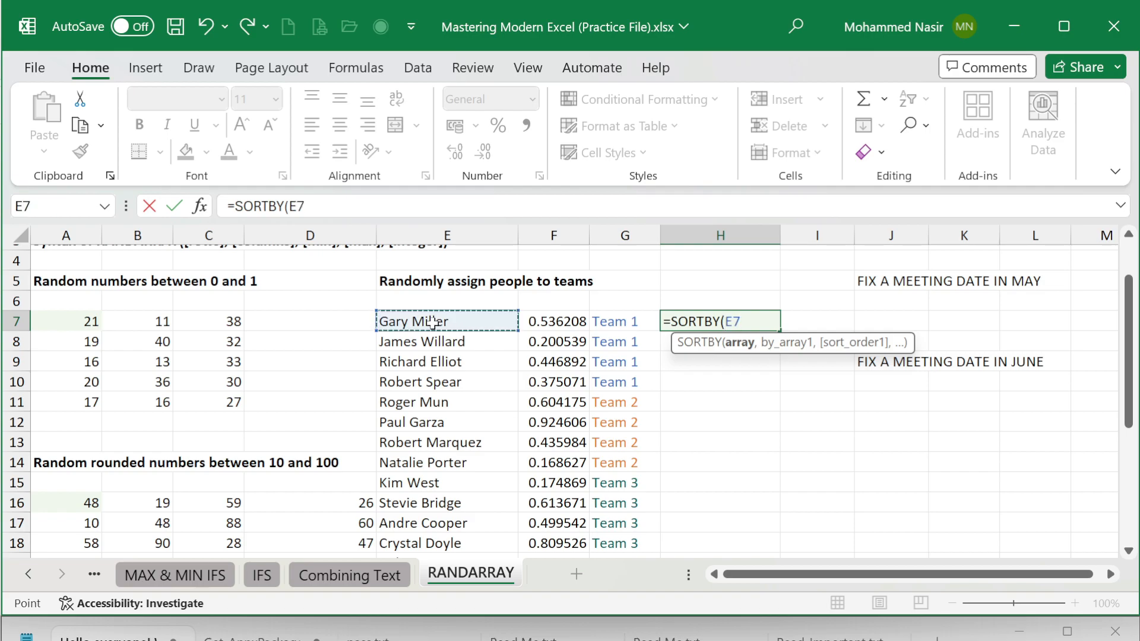
key("ctrl+shift+Down")
type(",")
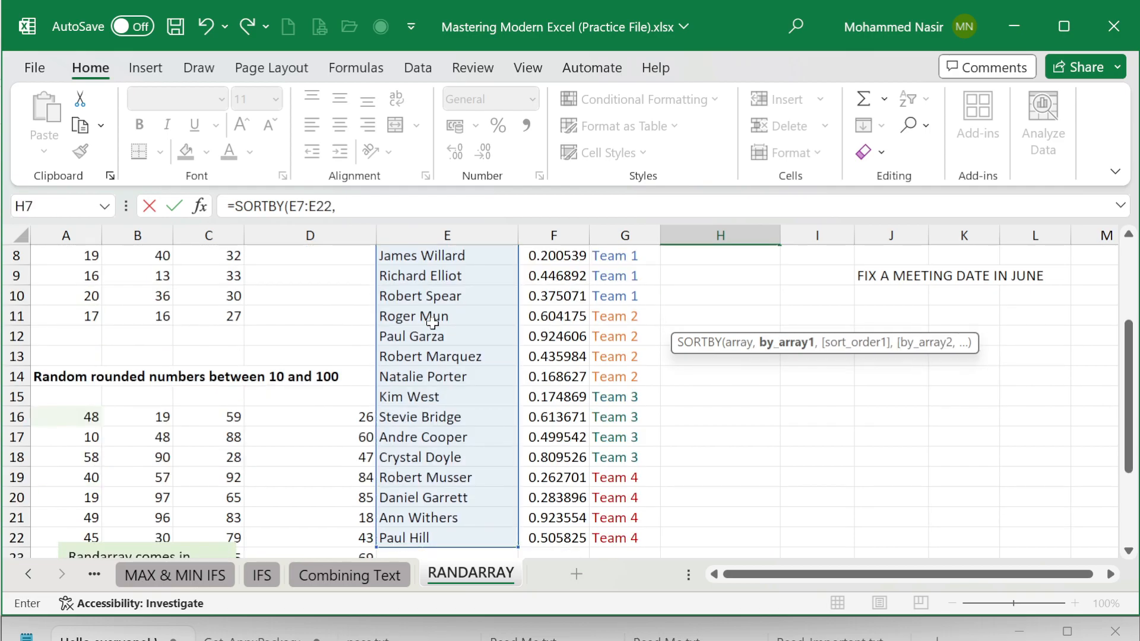
Step: Set the spilled random numbers F7# as the by_array1 argument of the SORTBY formula
scroll(594, 374, "up", 2)
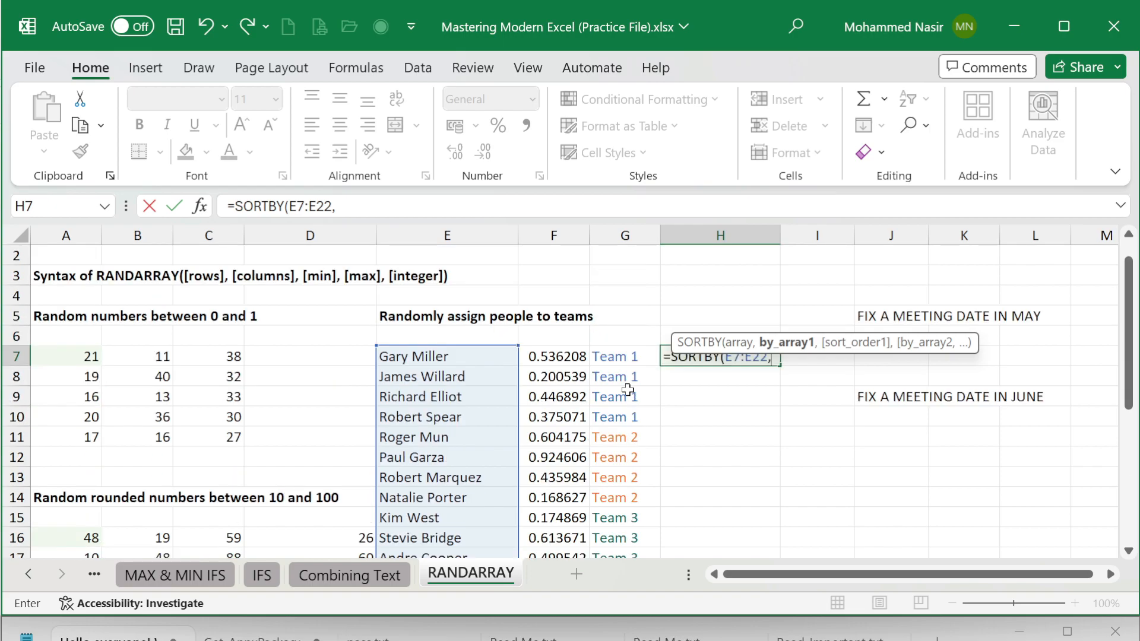
left_click(569, 357)
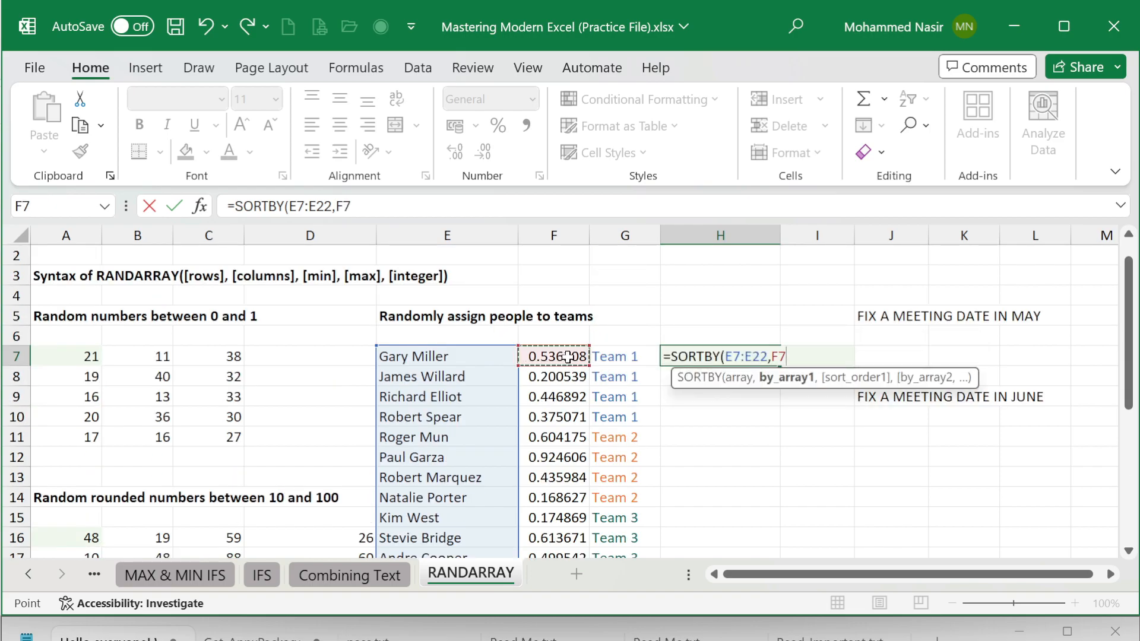
scroll(568, 357, "down", 2)
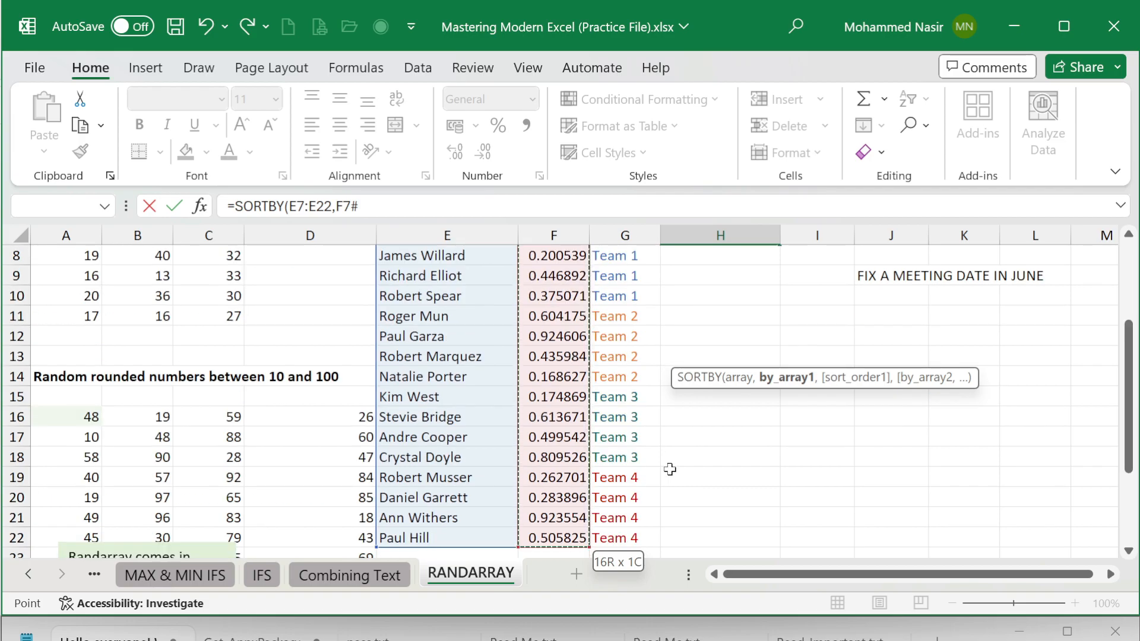
scroll(670, 469, "up", 1)
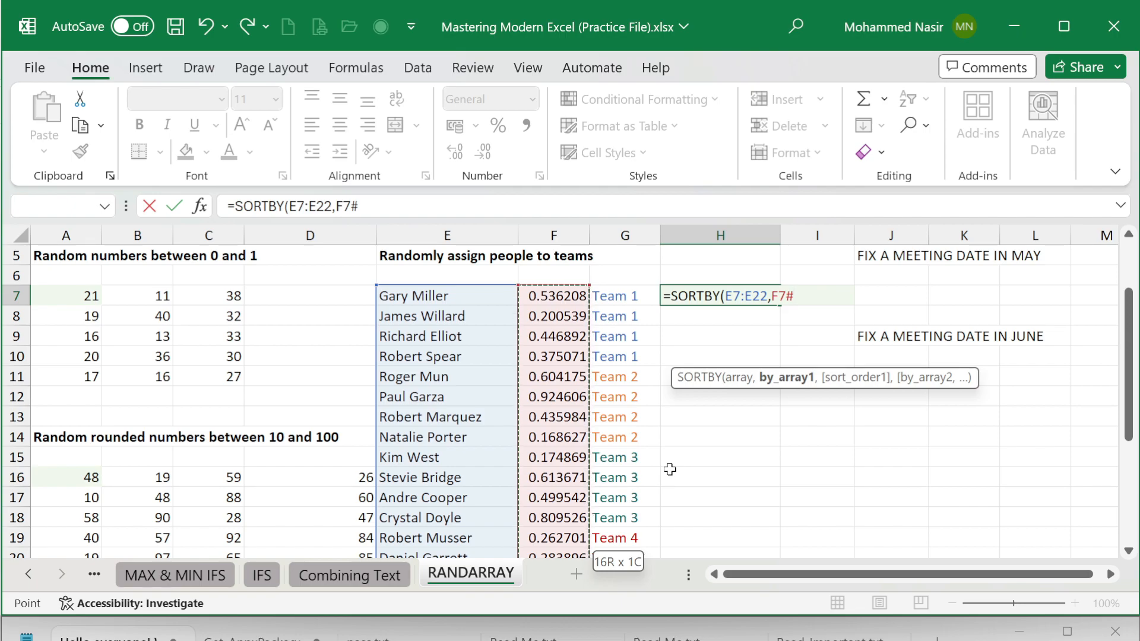
Step: Complete the SORTBY formula in H7 and replace its spilled list of shuffled names with static values in place
key("Return")
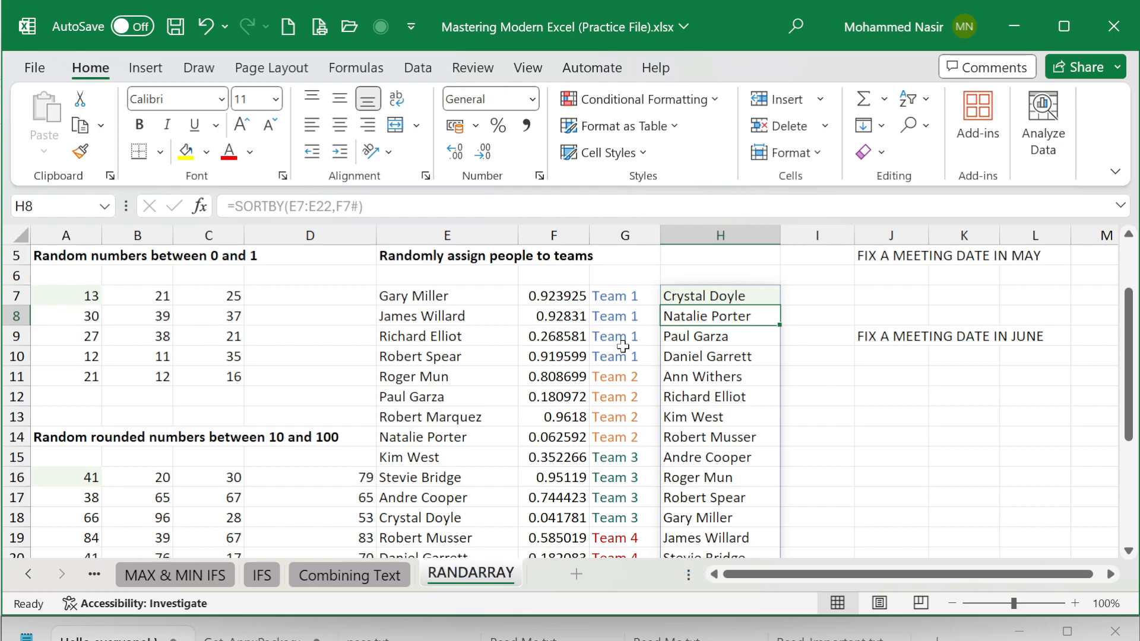
left_click(728, 295)
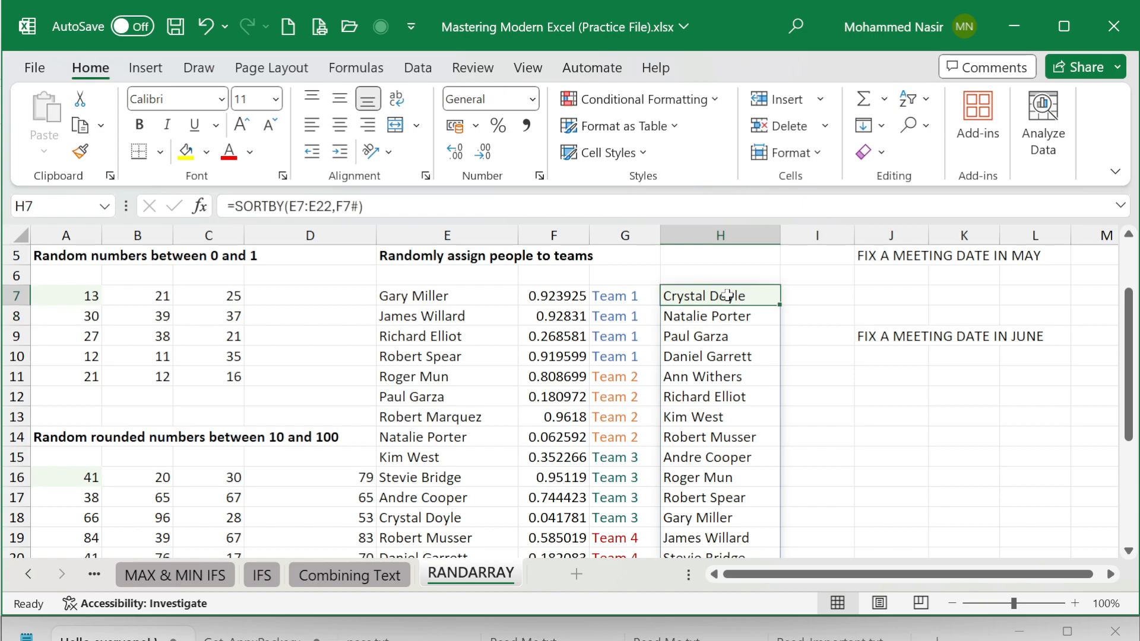
key("ctrl+shift+Down")
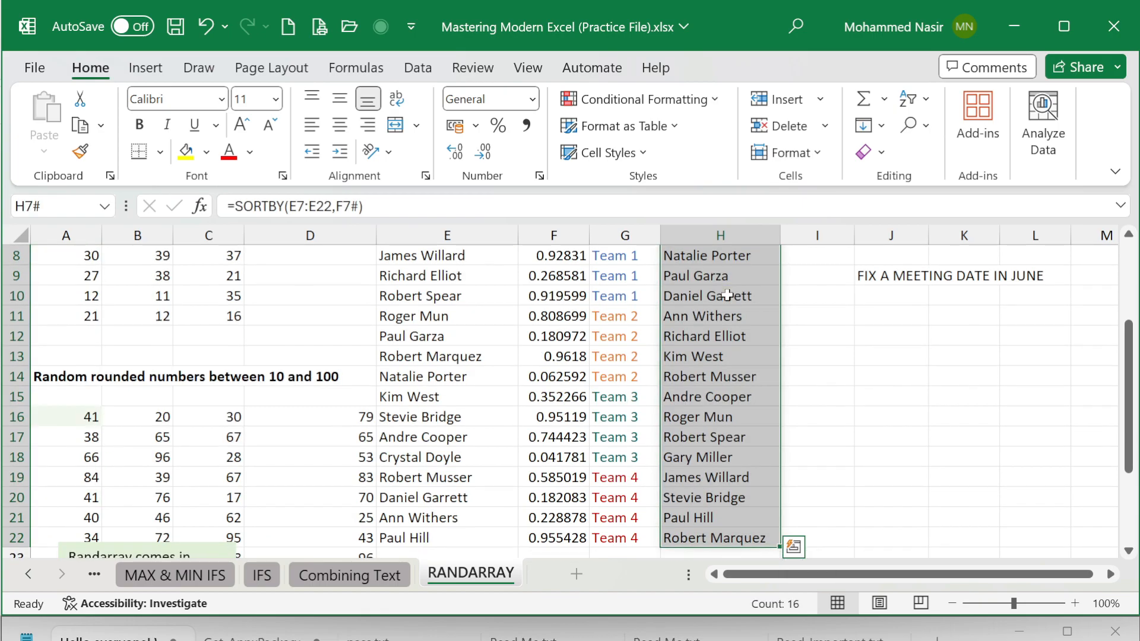
key("ctrl+c")
scroll(727, 295, "up", 2)
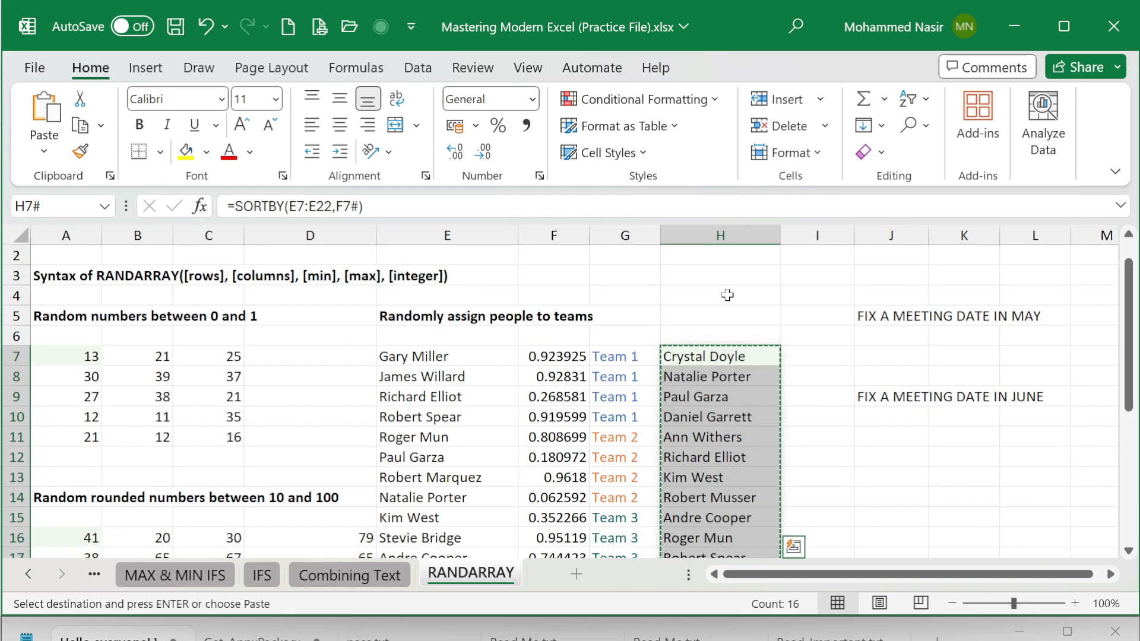
left_click(44, 151)
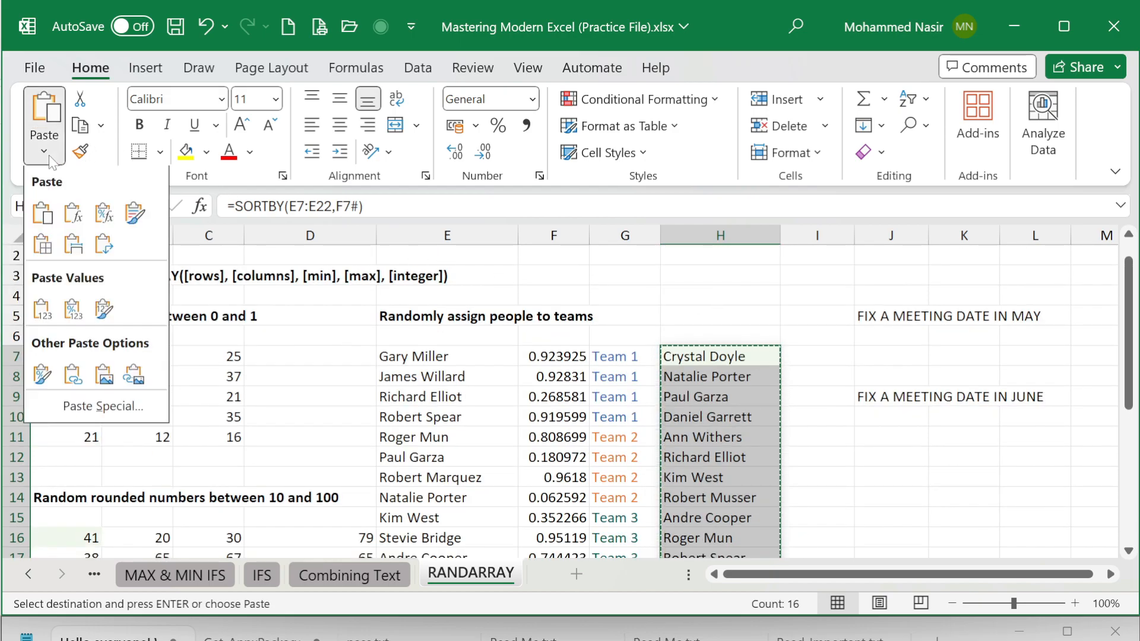
left_click(39, 311)
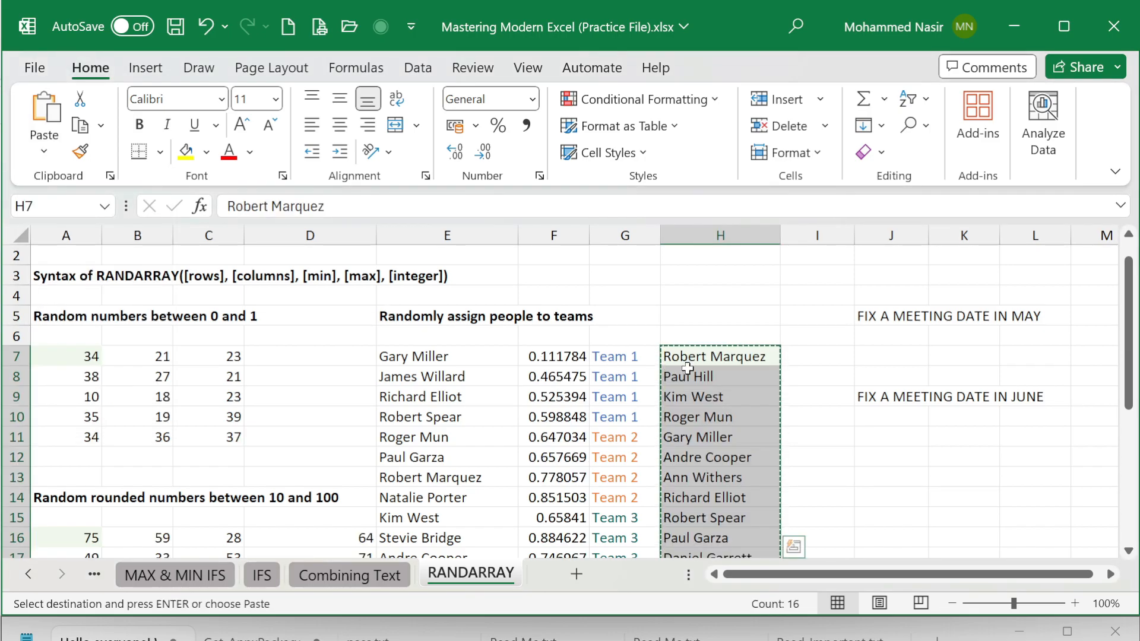
key("Escape")
left_click(694, 357)
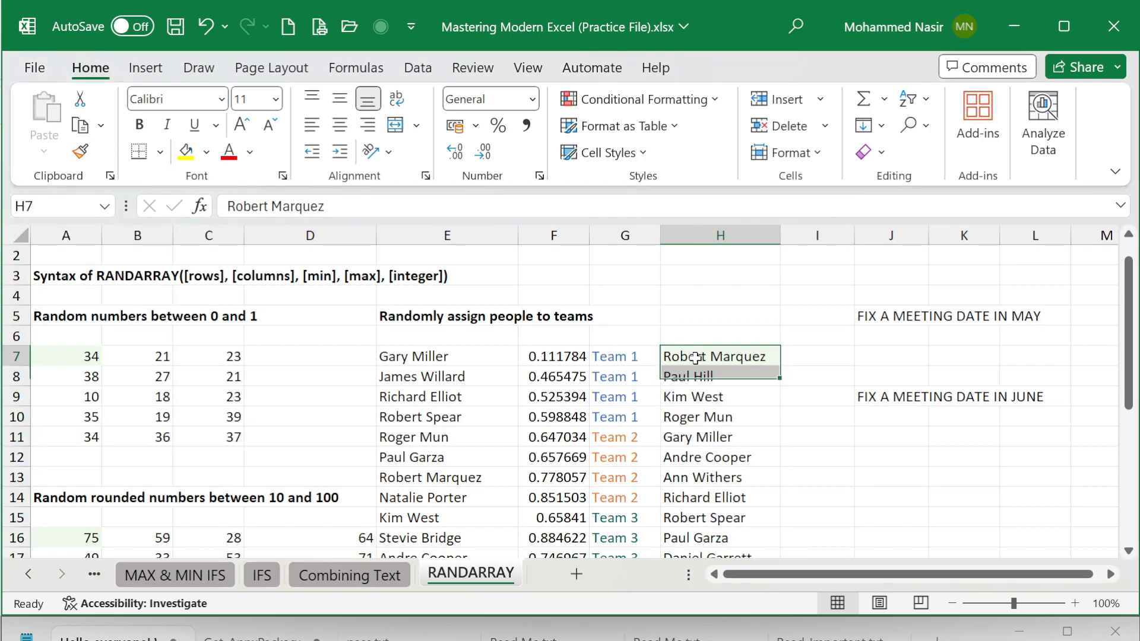
Step: Delete column F with the random numbers and check the static names beside their teams
left_click(562, 233)
key("ctrl+minus")
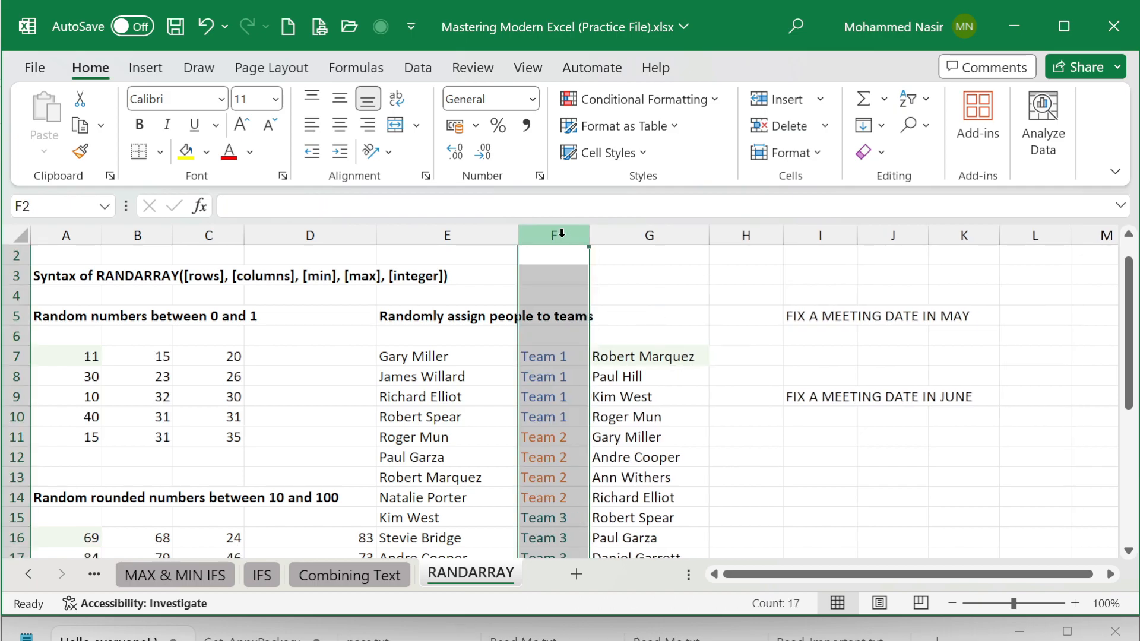
left_click(670, 369)
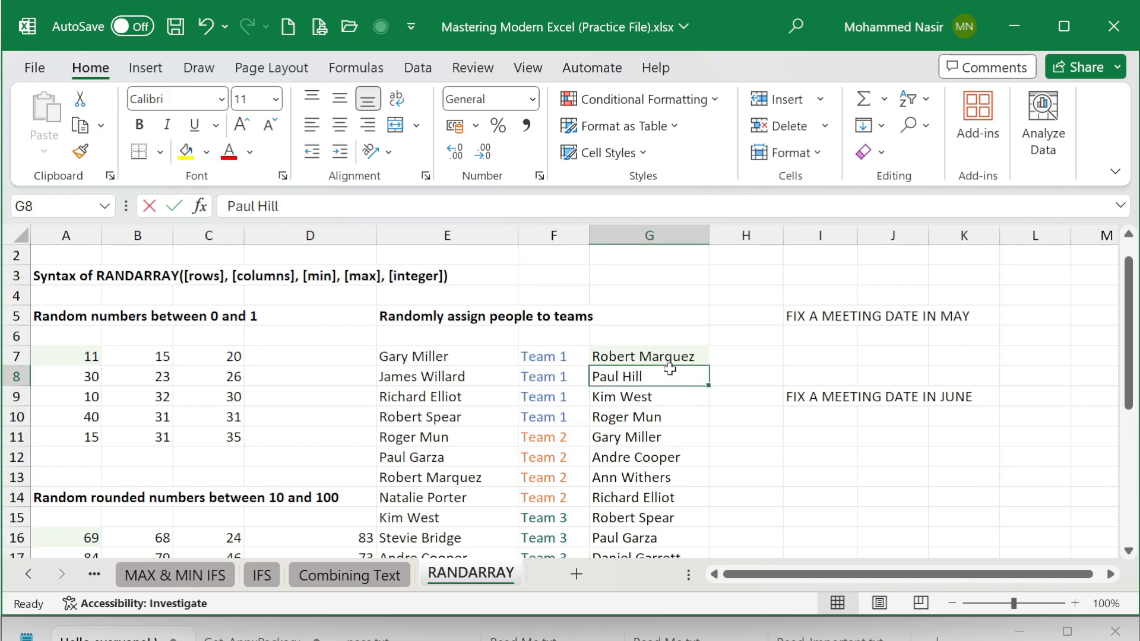
key("F2")
left_click(556, 354)
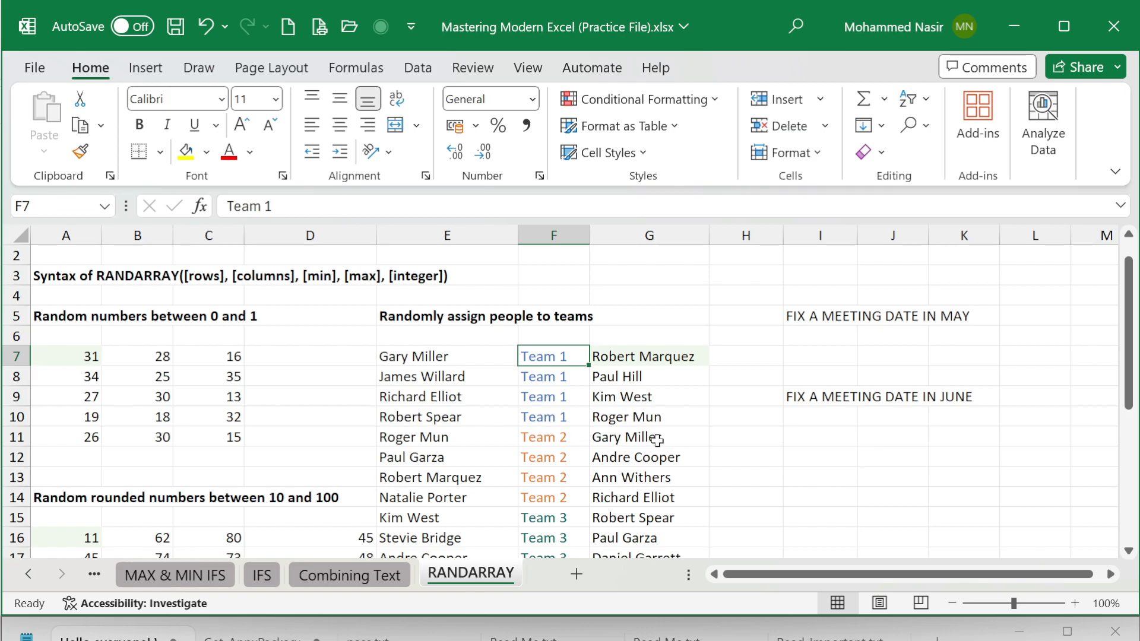
scroll(658, 440, "down", 2)
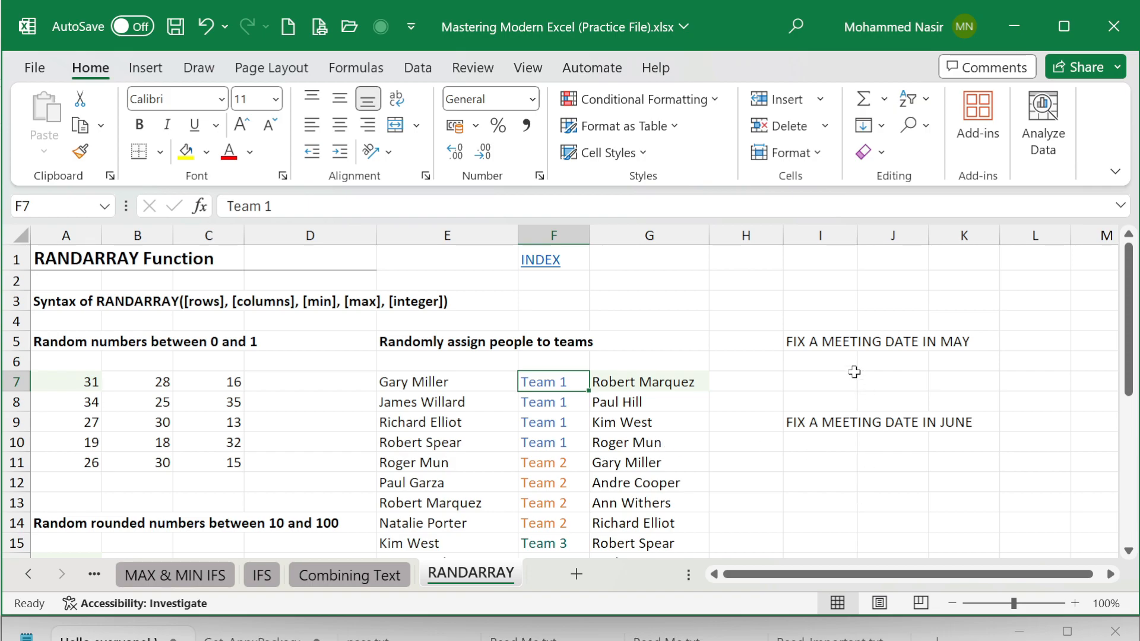
Step: Start a RANDARRAY formula in cell I6 with 1 row, 1 column and TODAY() as the min argument
left_click(837, 359)
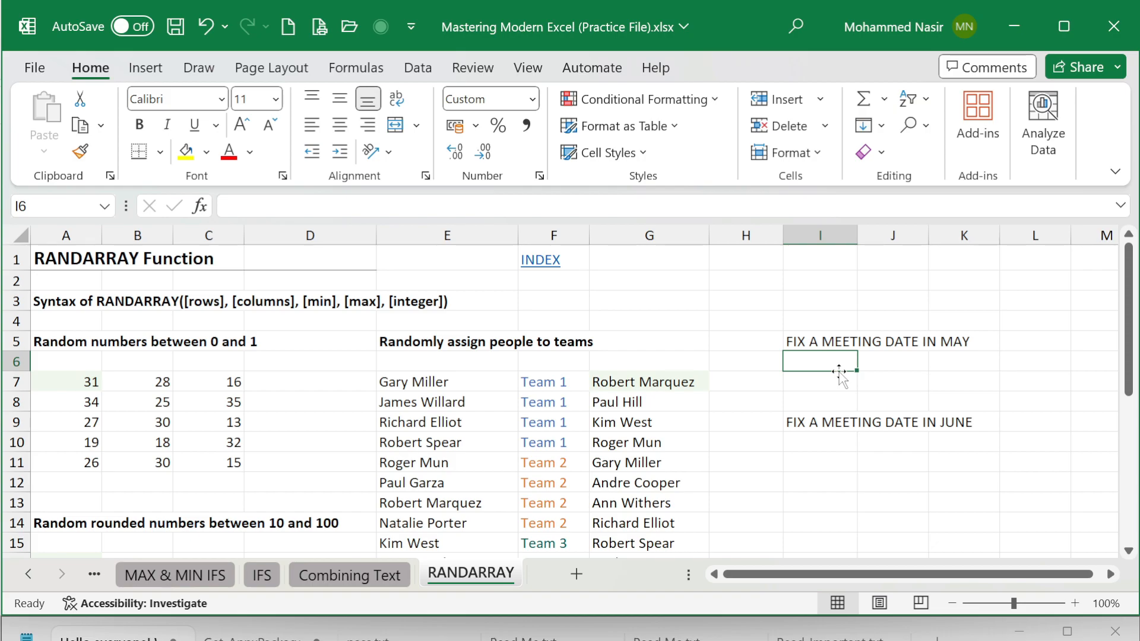
type("=")
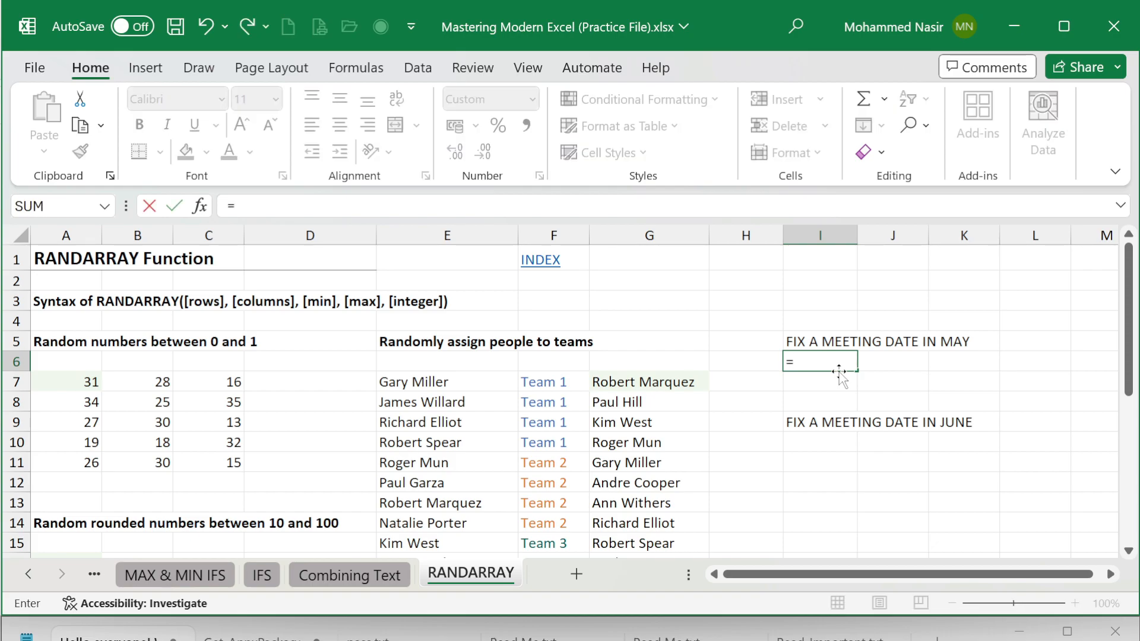
type("RAND")
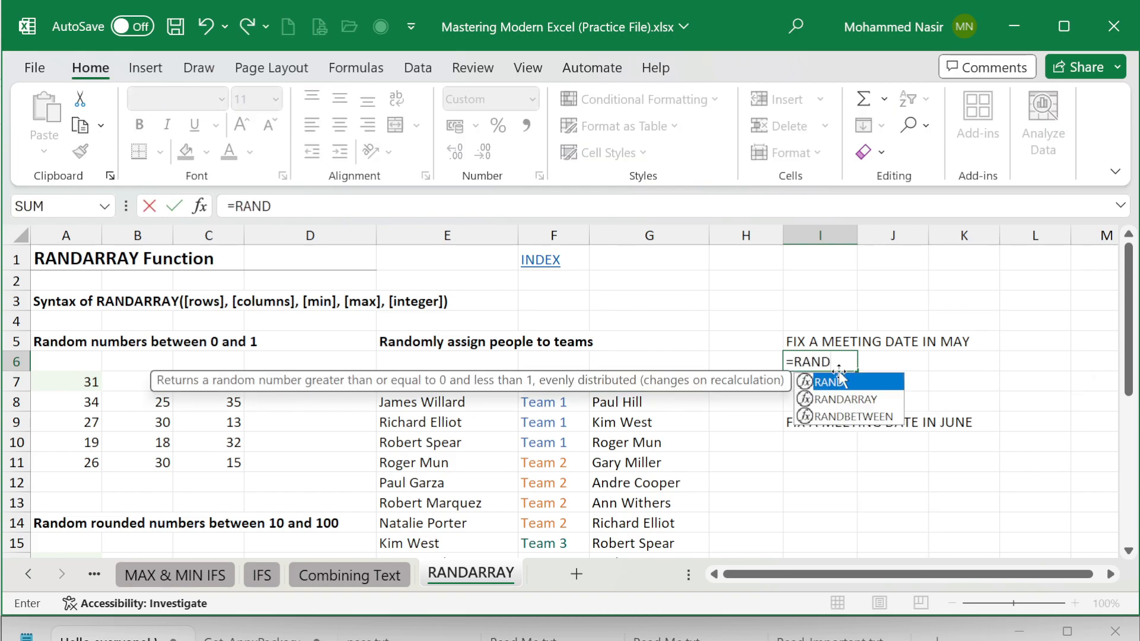
key("Down")
key("Tab")
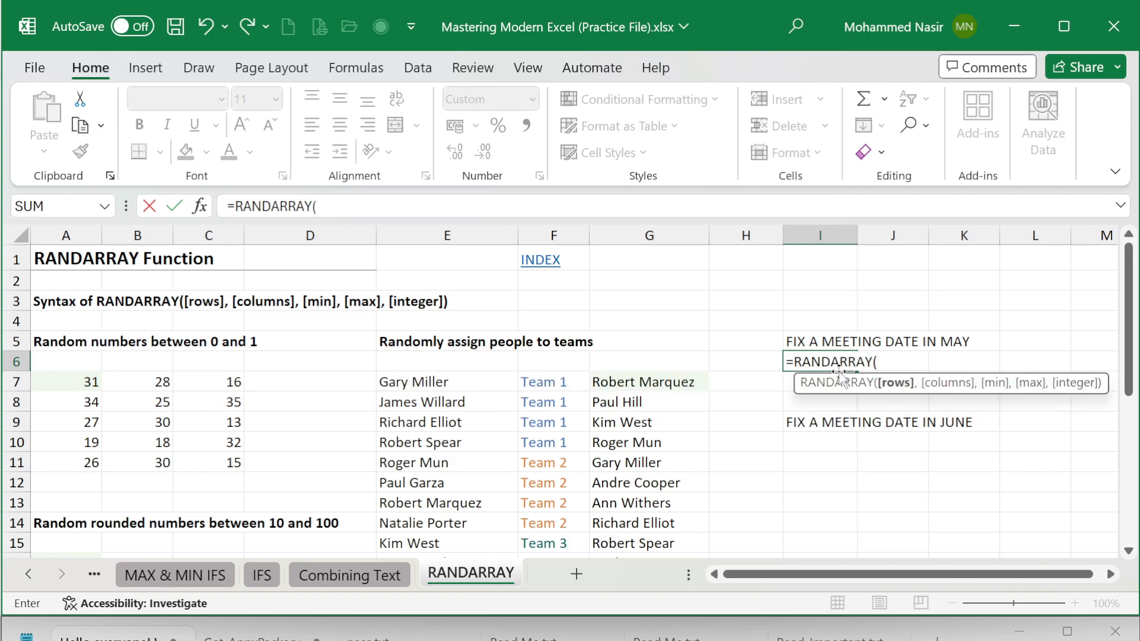
type("1,1")
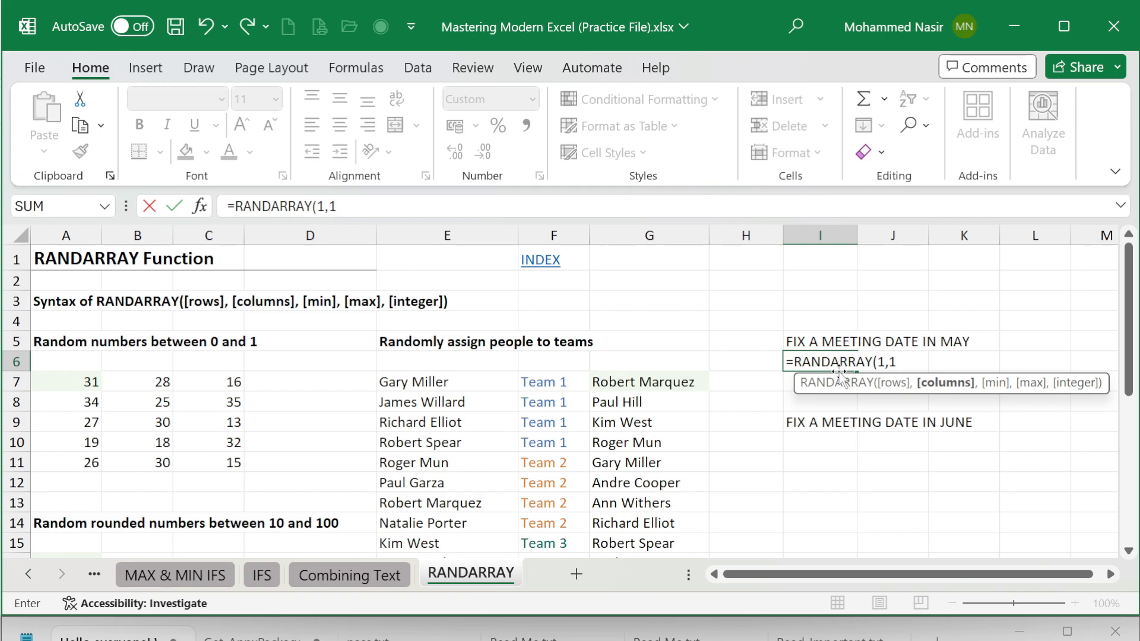
type(",")
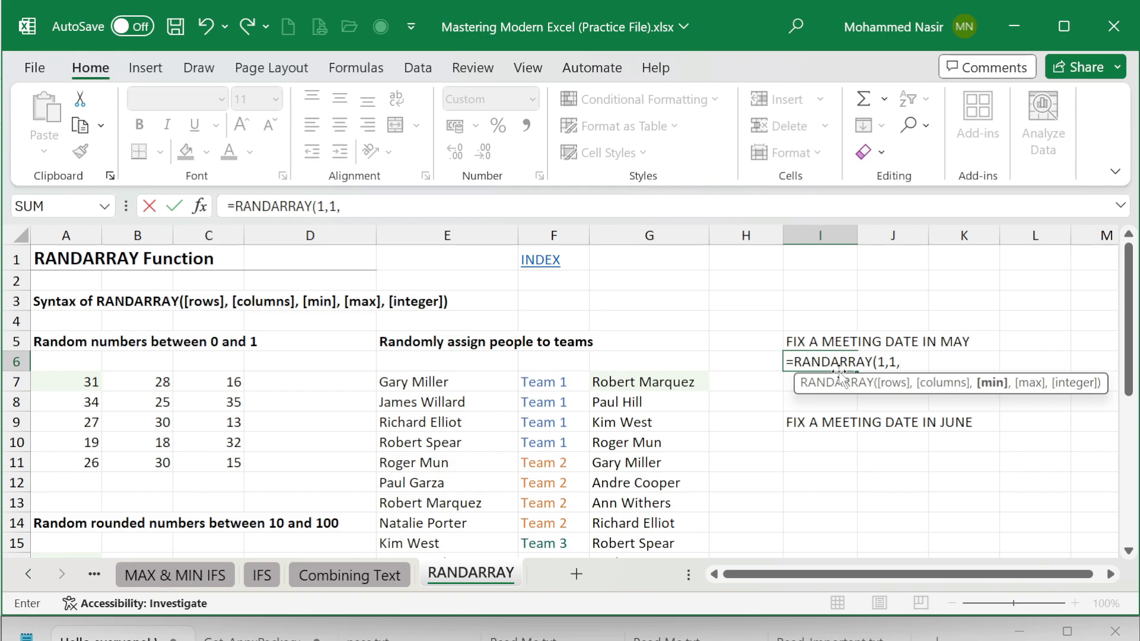
type("TODAY(")
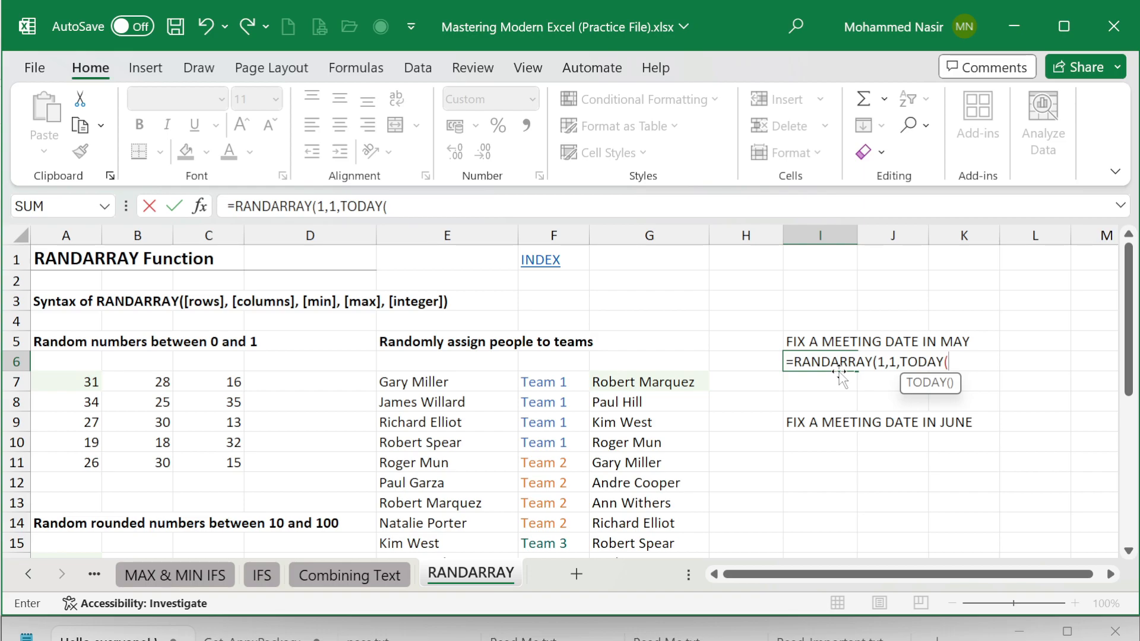
type(")")
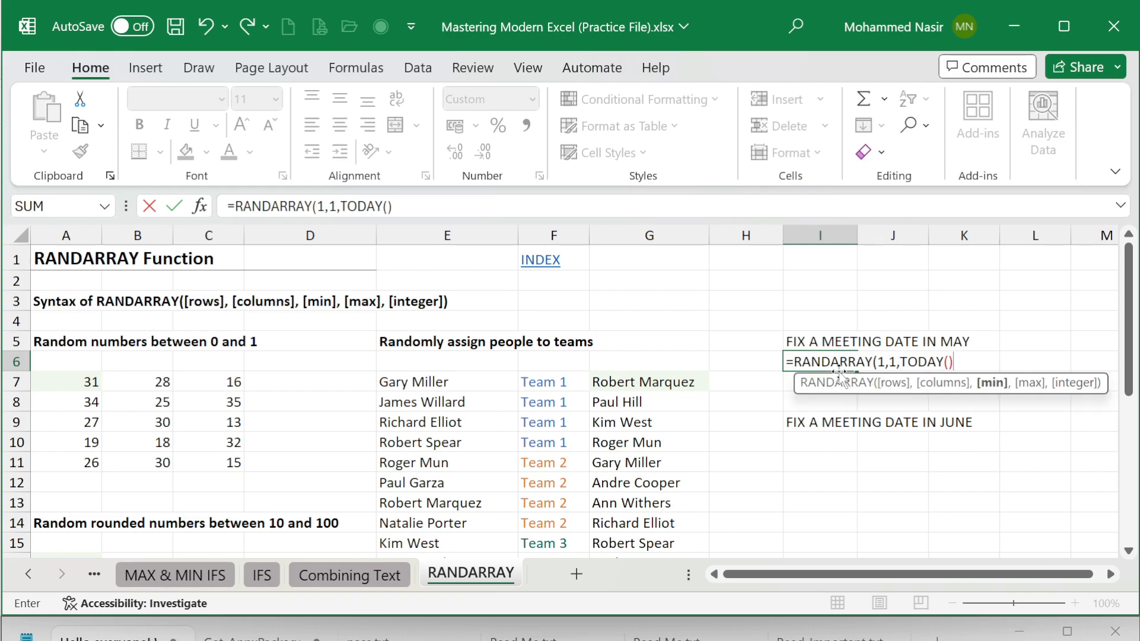
type(",")
type("TOFDA")
Step: Start an EDATE function as the max argument of the RANDARRAY formula in I6
key("BackSpace")
key("BackSpace")
key("BackSpace")
key("BackSpace")
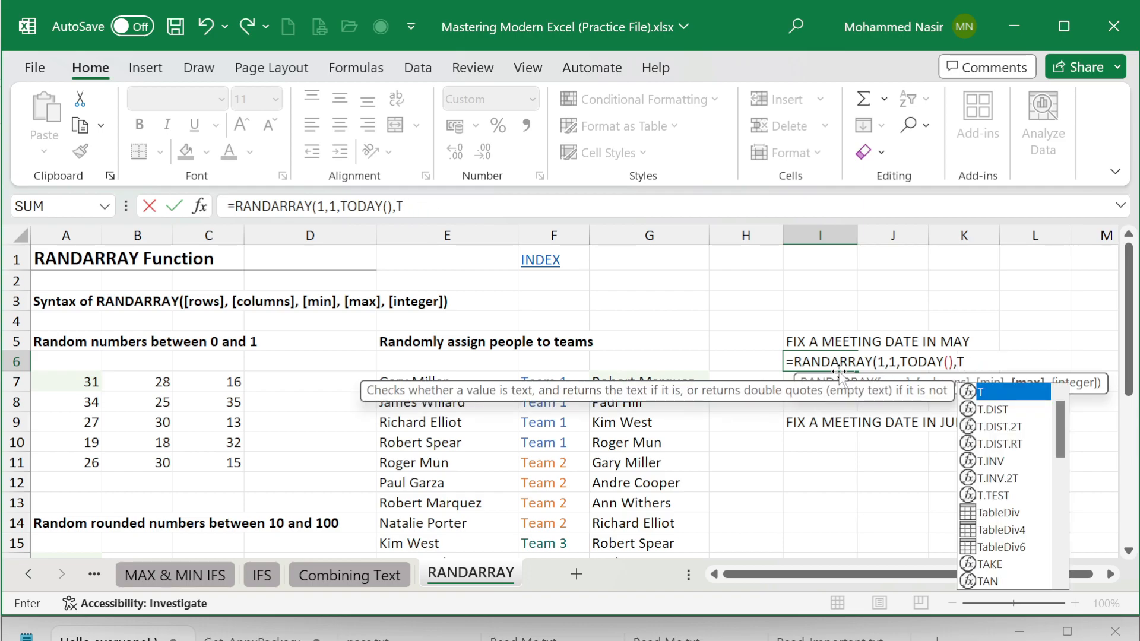
key("BackSpace")
type("EDA")
key("Tab")
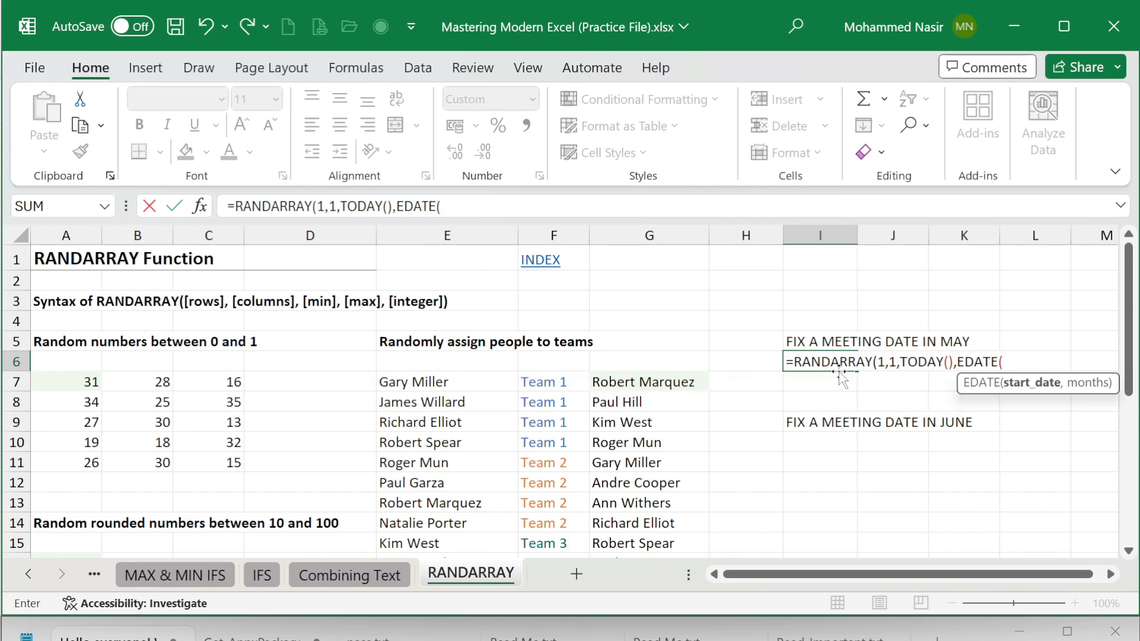
Step: Give EDATE the start date TODAY()-1 and 1 month, then close the function
type("TO")
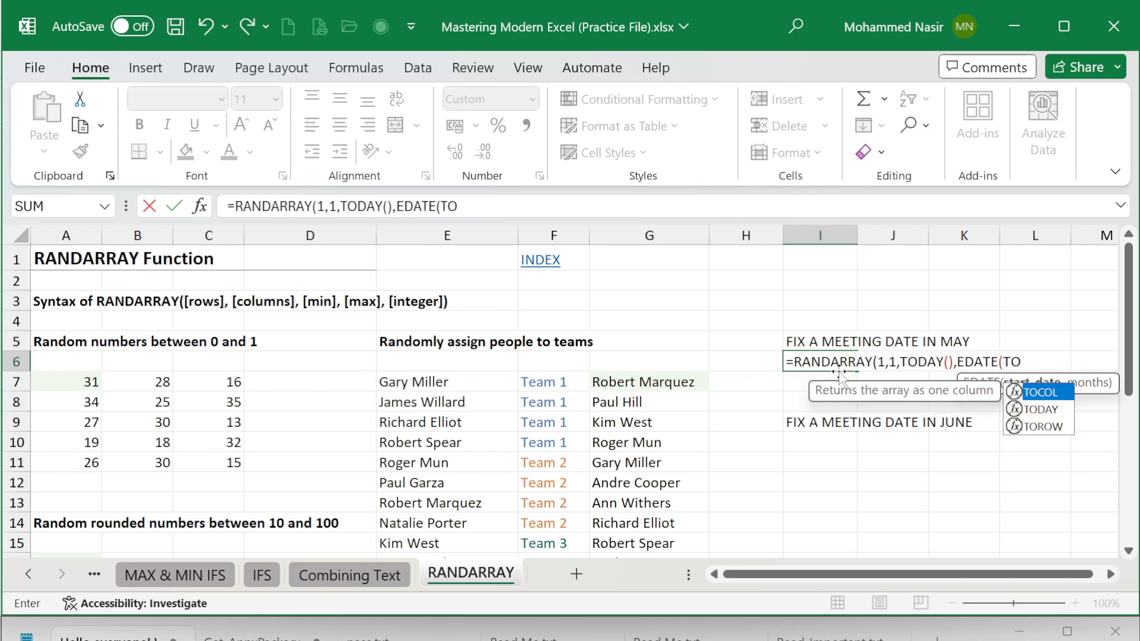
type("DAY")
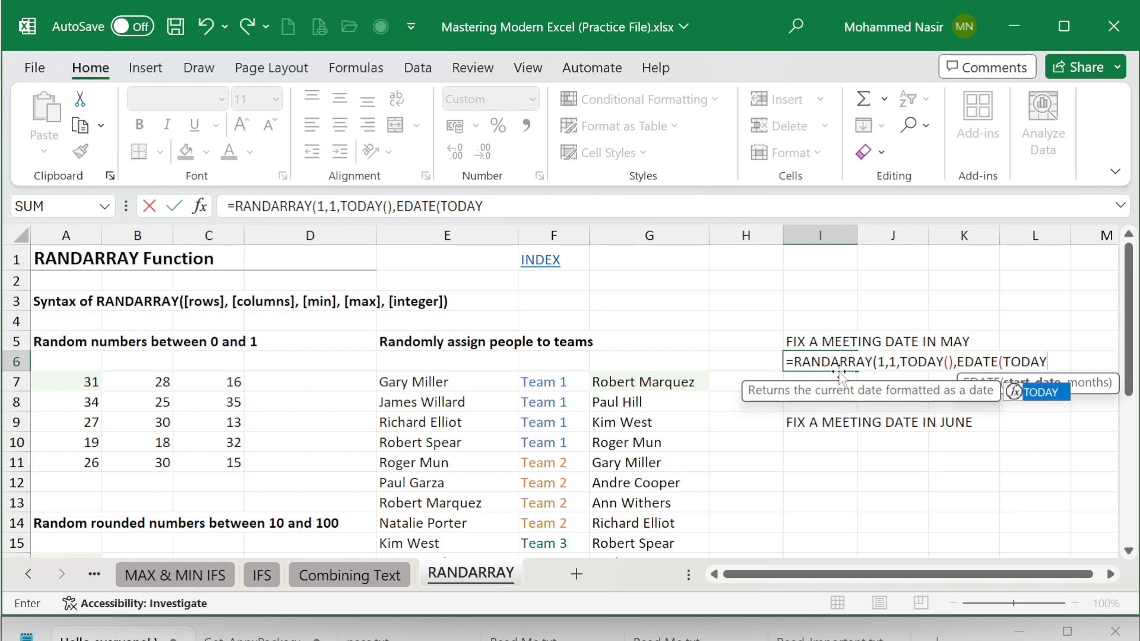
type("()")
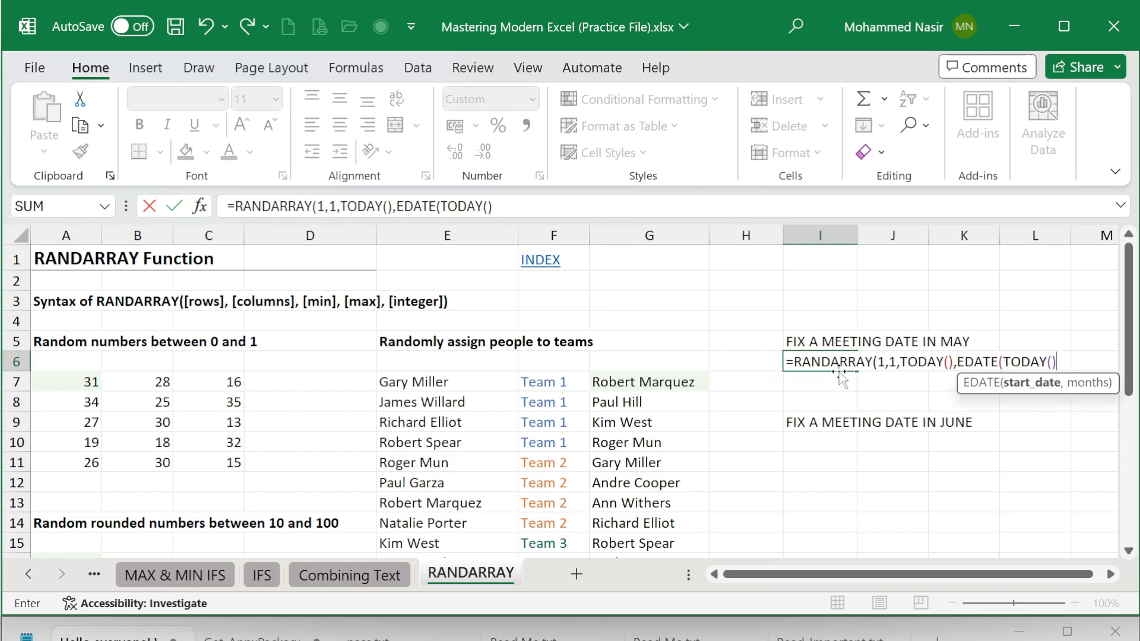
type("-1")
type(",1)")
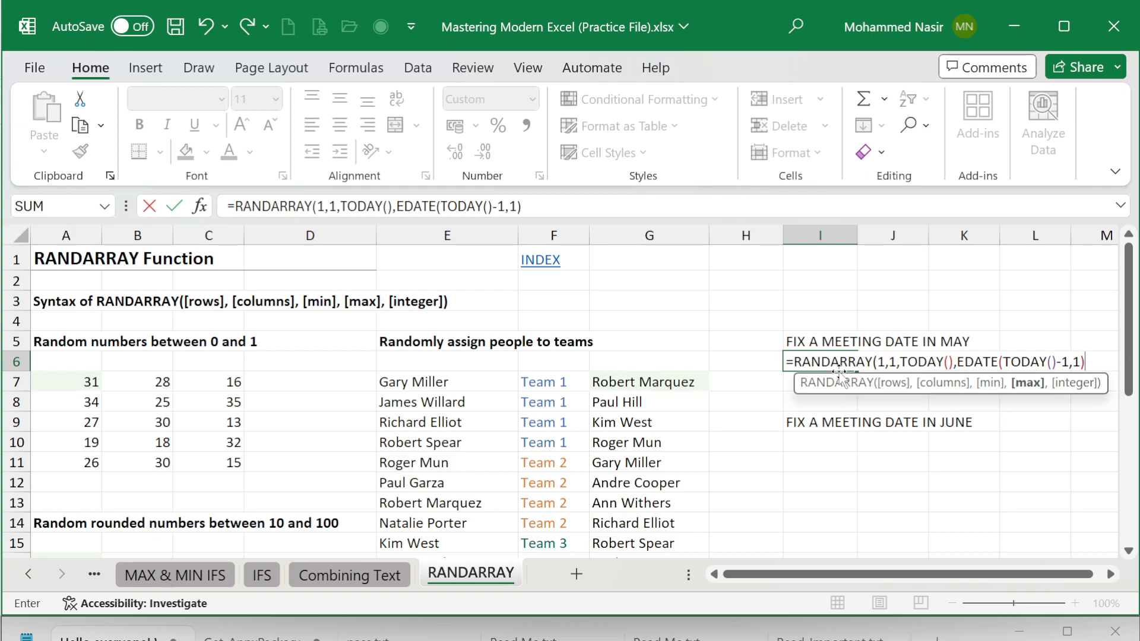
Step: Commit the May meeting date formula in I6 and replace it with its static value
key("ctrl+Return")
key("ctrl+c")
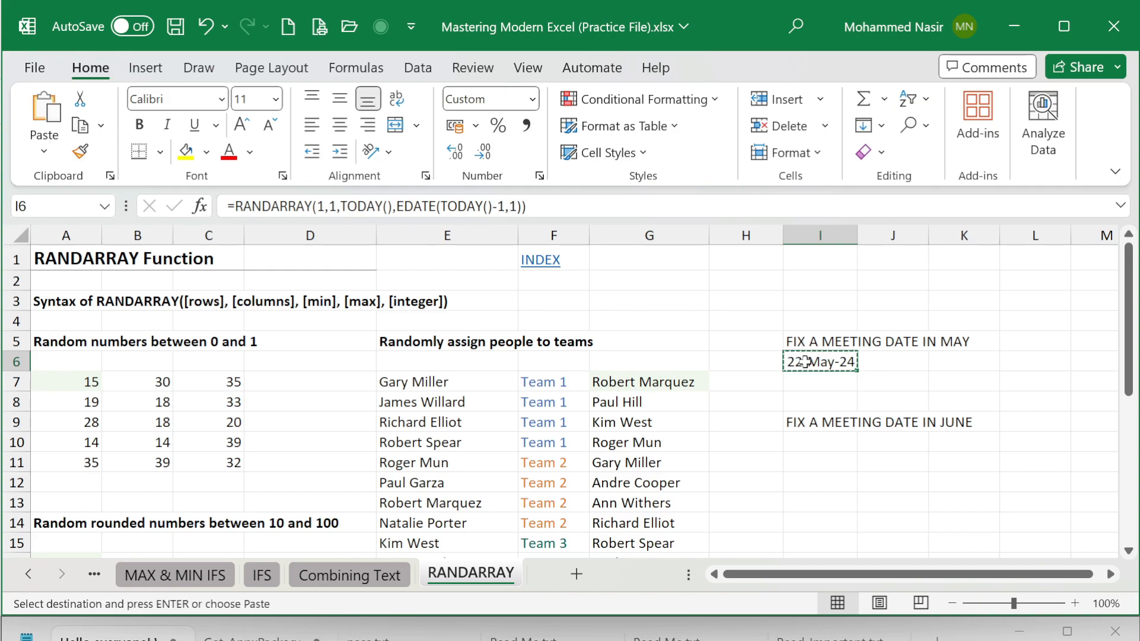
key("alt")
key("h")
key("v")
key("v")
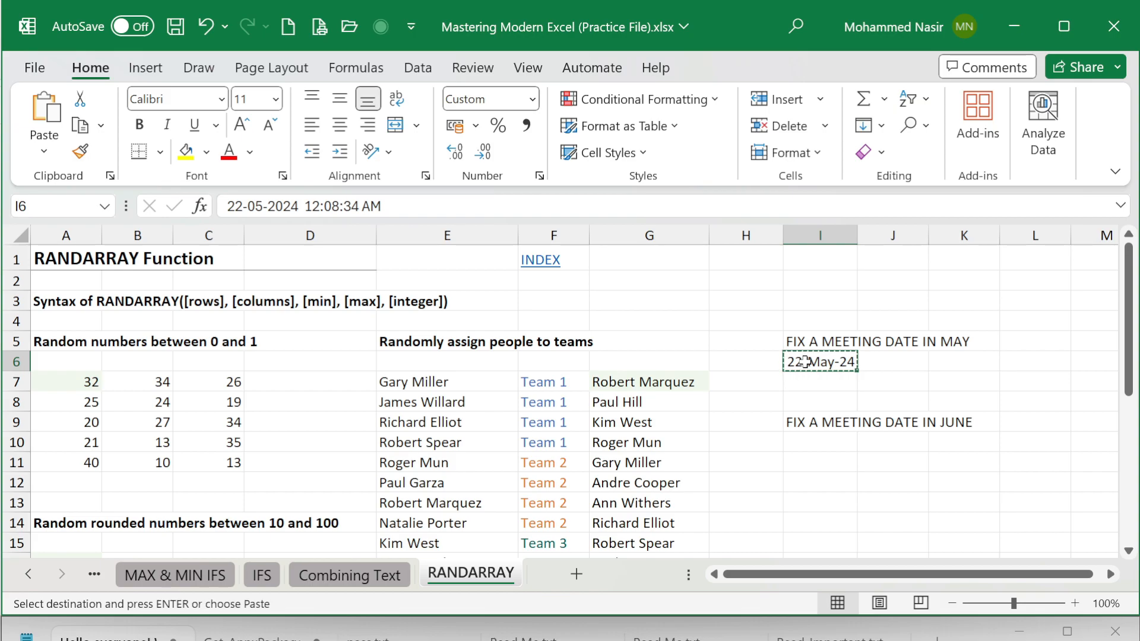
key("Escape")
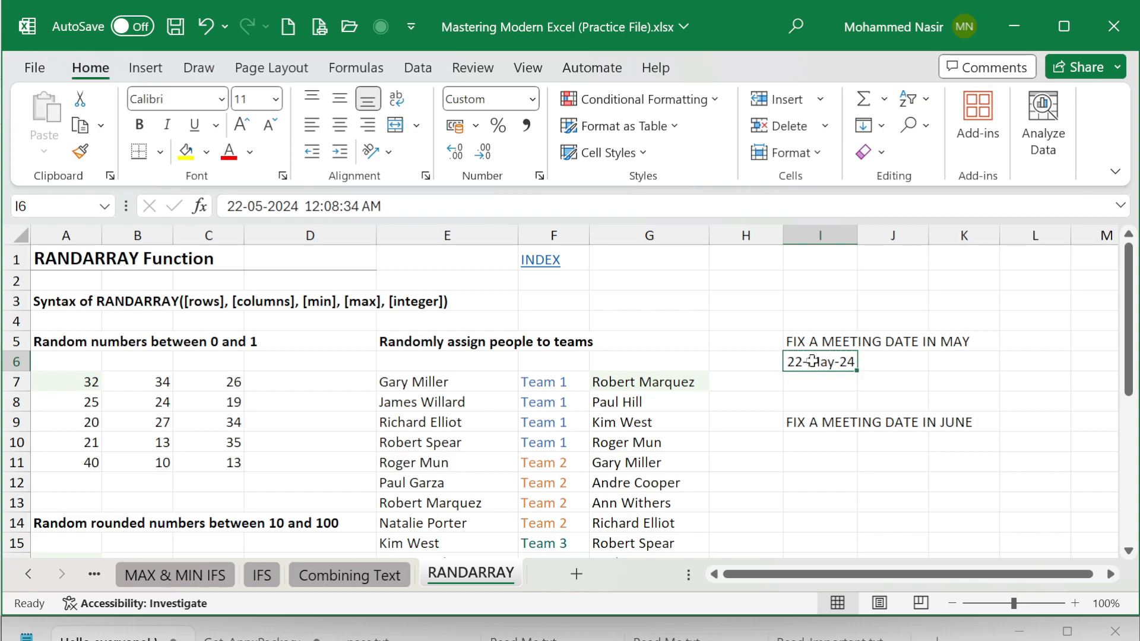
Step: Start a RANDARRAY formula in cell I10 for the June meeting with 1 row, 1 column and TODAY() as min
left_click(807, 443)
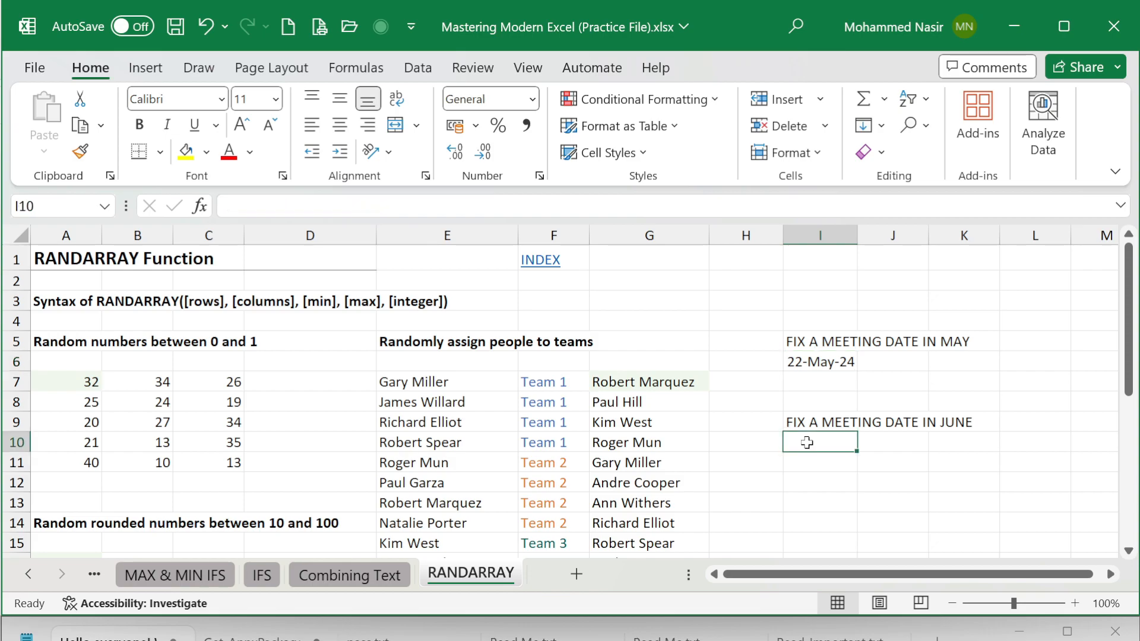
type("=RAN")
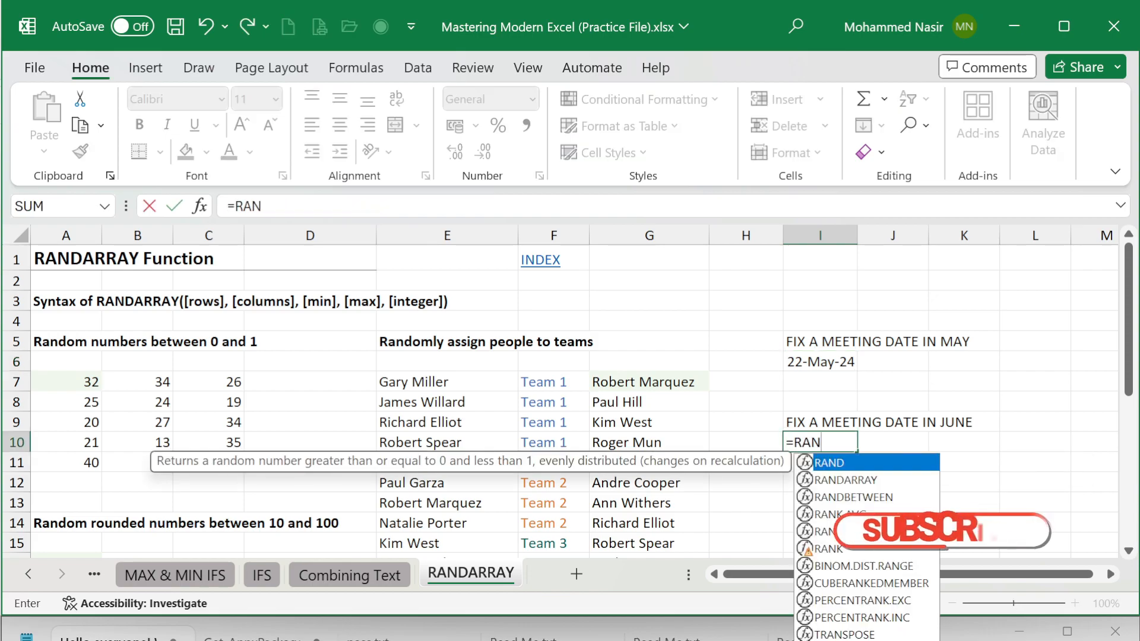
type("D")
key("Down")
key("Tab")
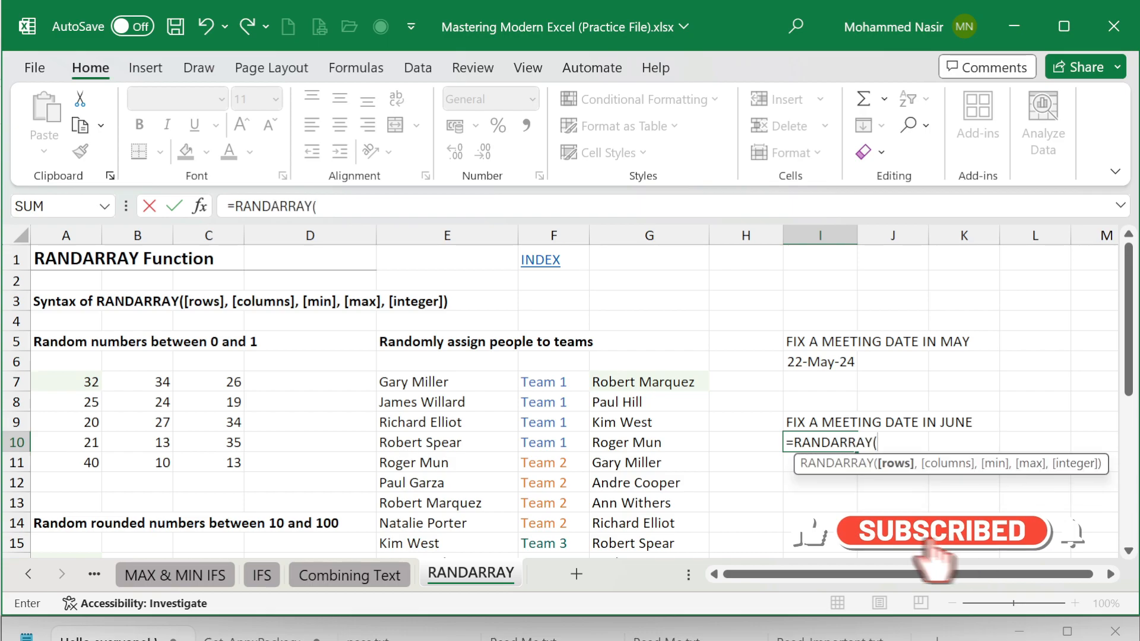
type("1,")
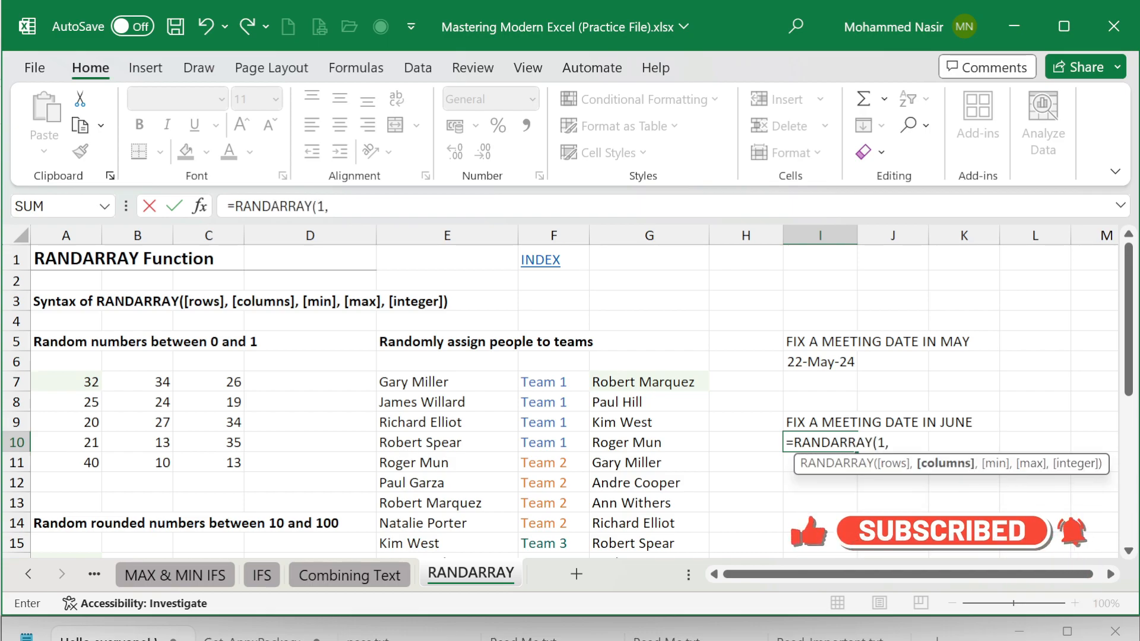
type("1,")
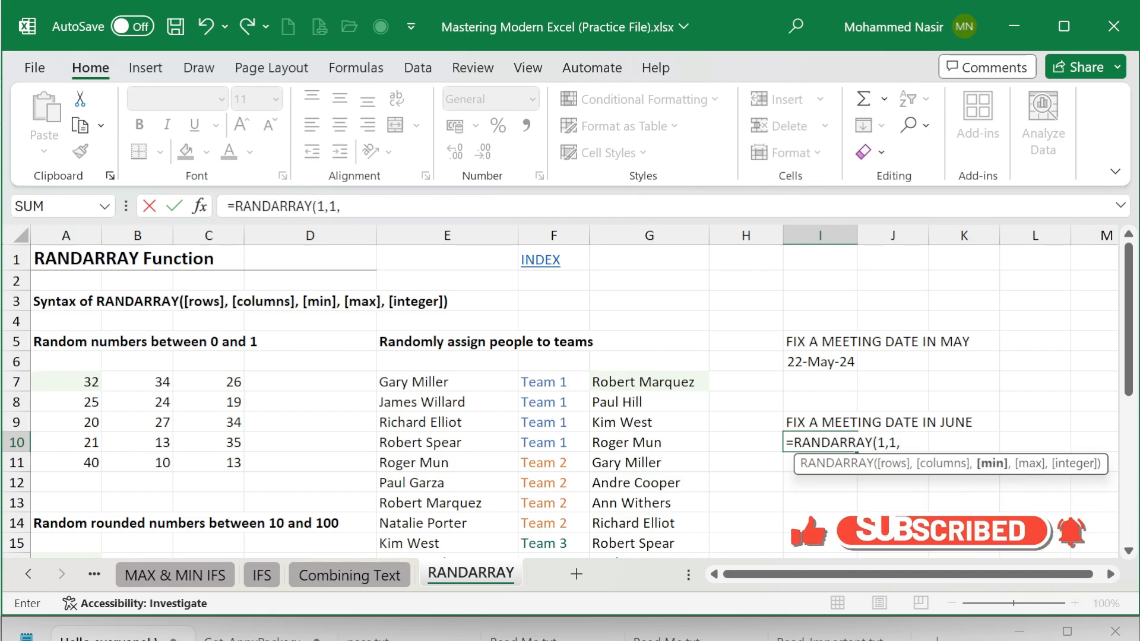
type("TODAY(")
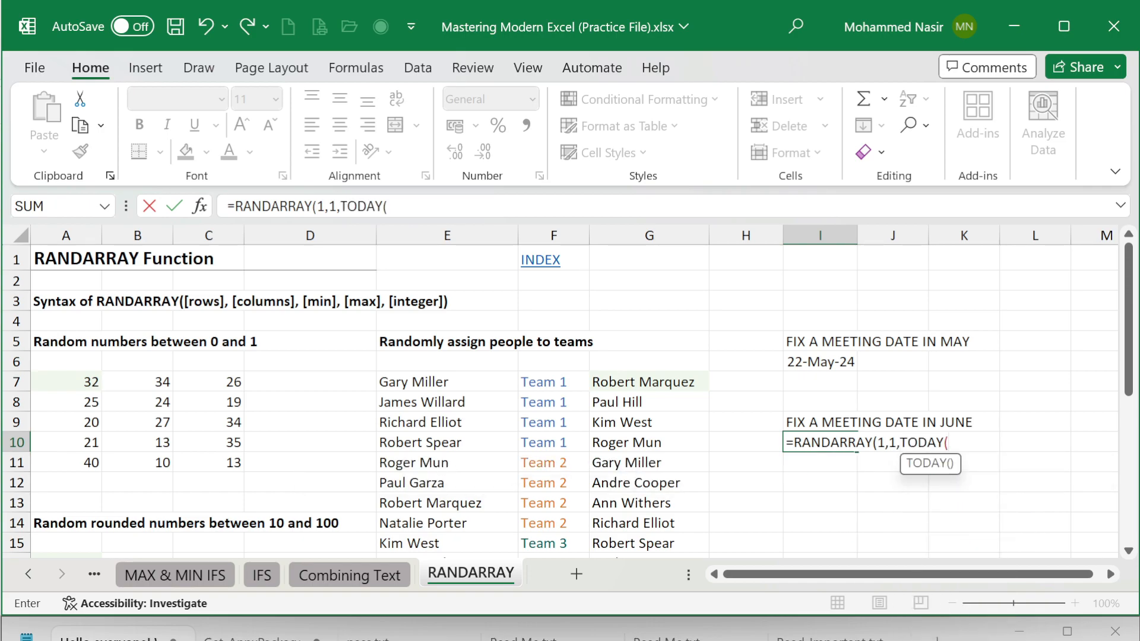
type("),")
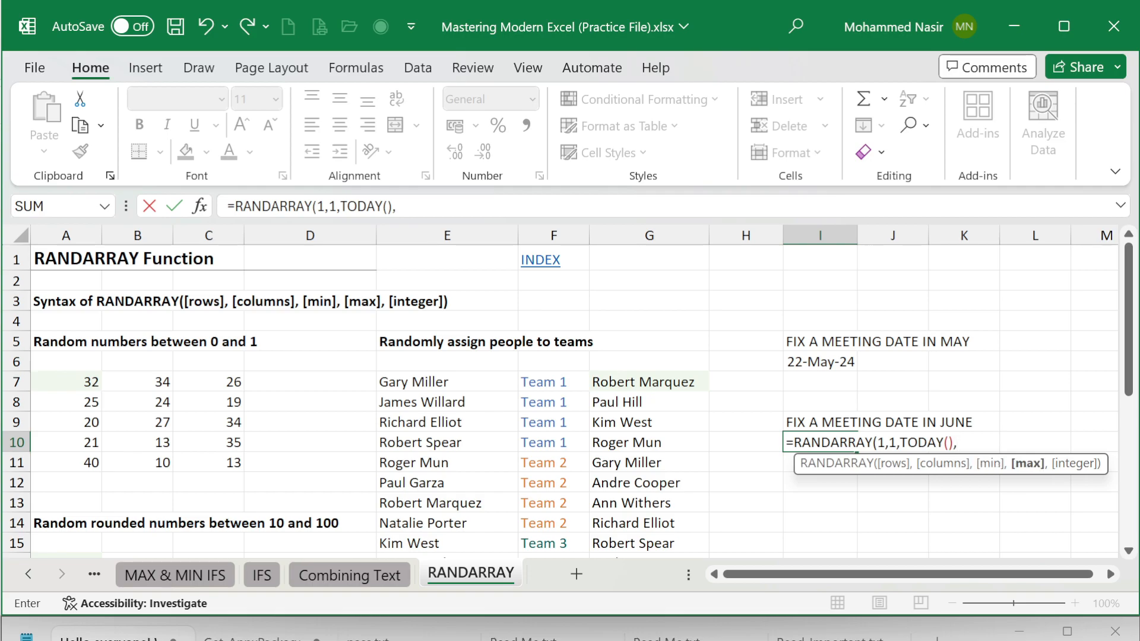
type("EDATE(")
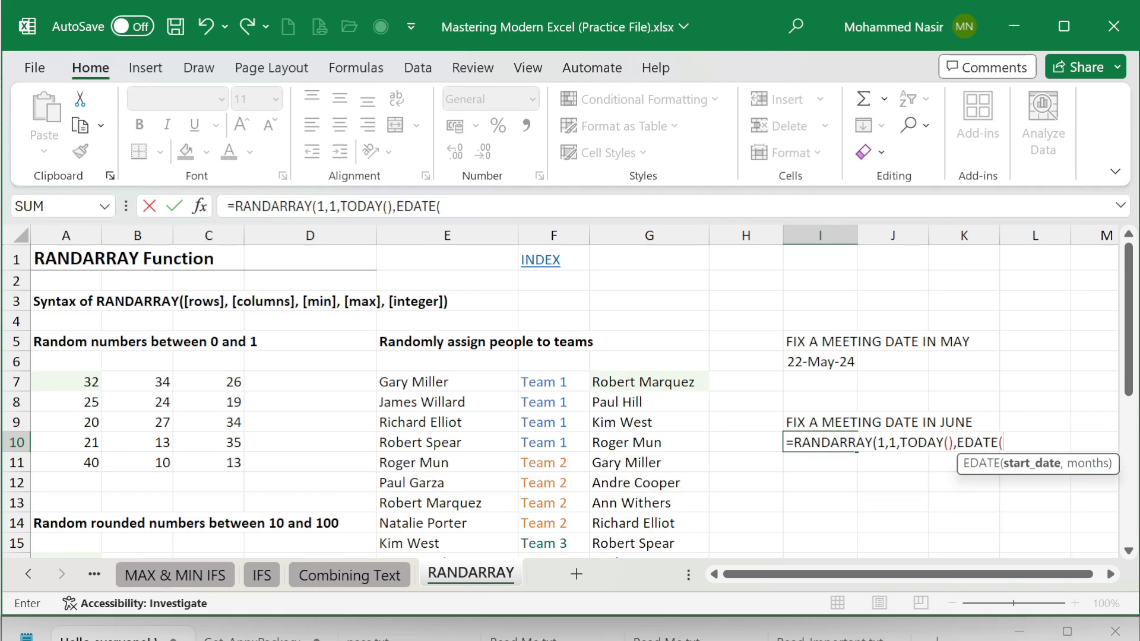
type("TODAY(")
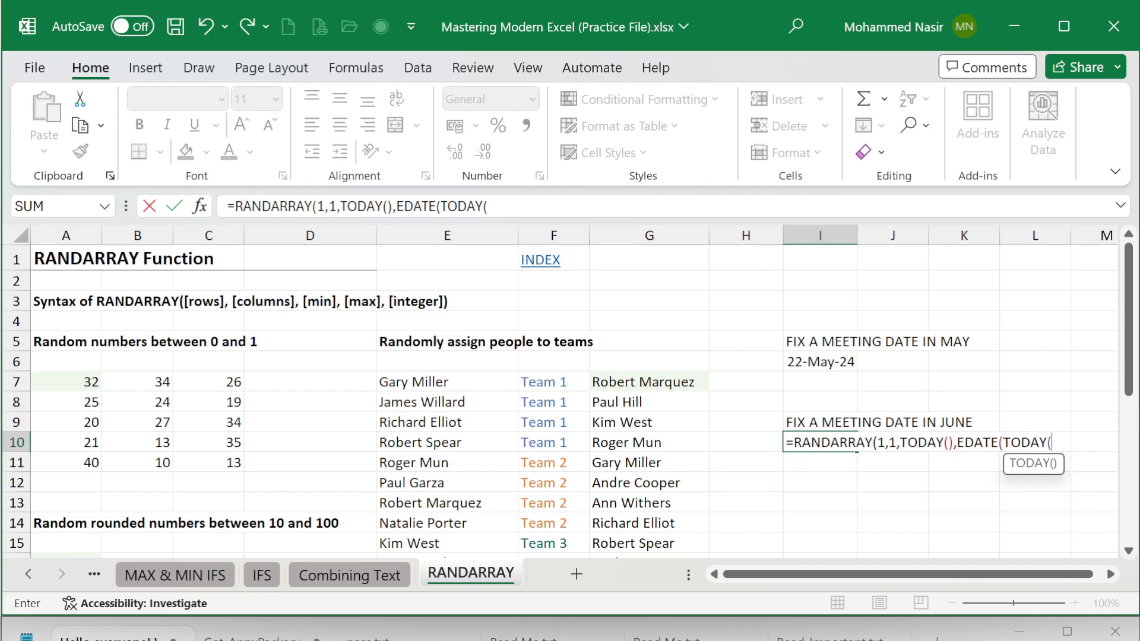
type(")")
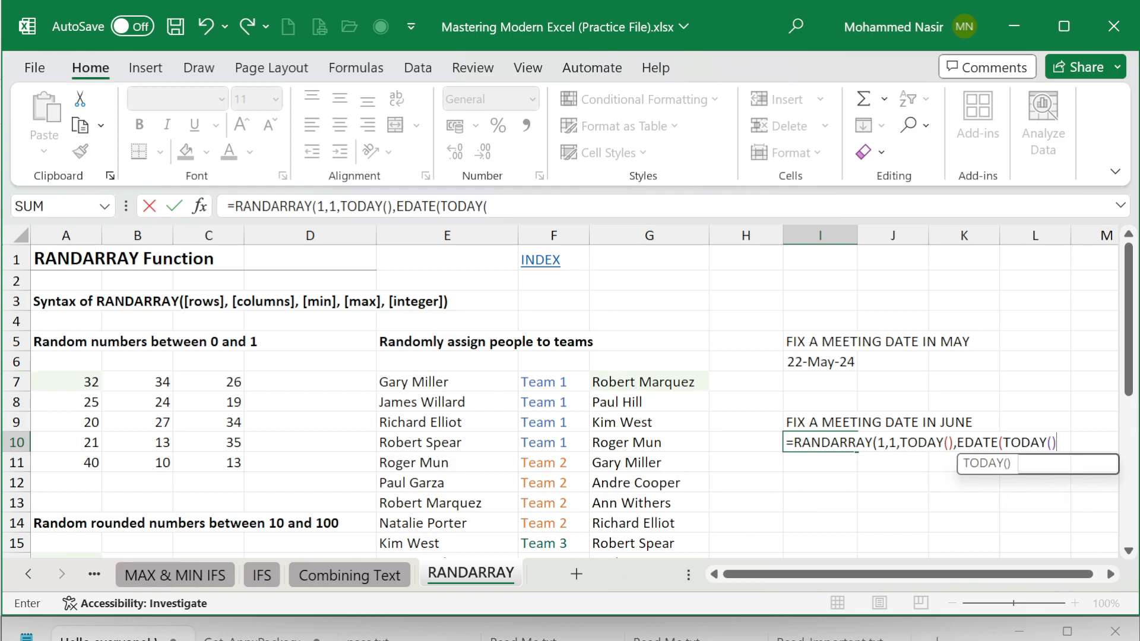
type(",1")
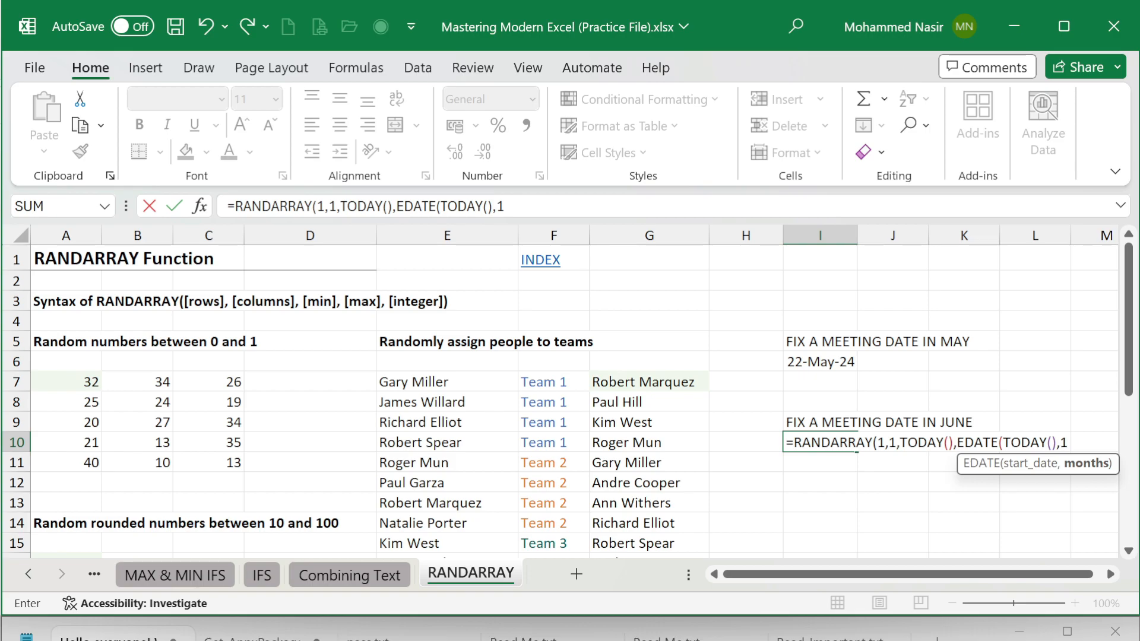
Step: Add an EDATE function with start date TODAY() and 1 month as the max argument of the RANDARRAY formula in I10
type(")")
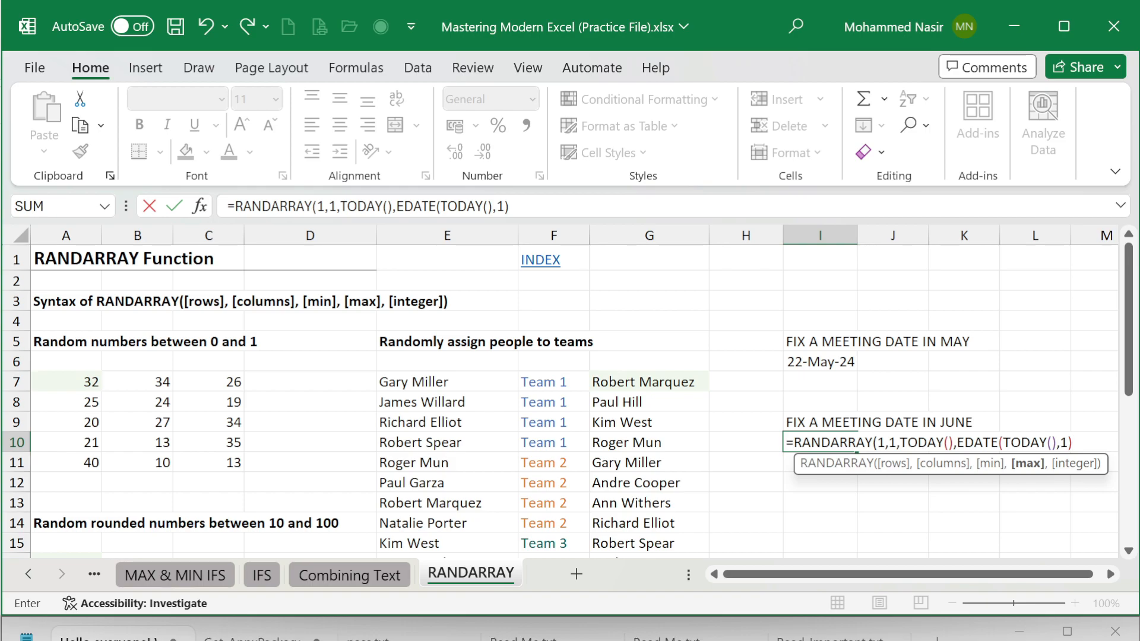
Step: Commit the June meeting date formula in I10, accept the proposed formula correction, and re-enter the cell to recalculate it
key("Return")
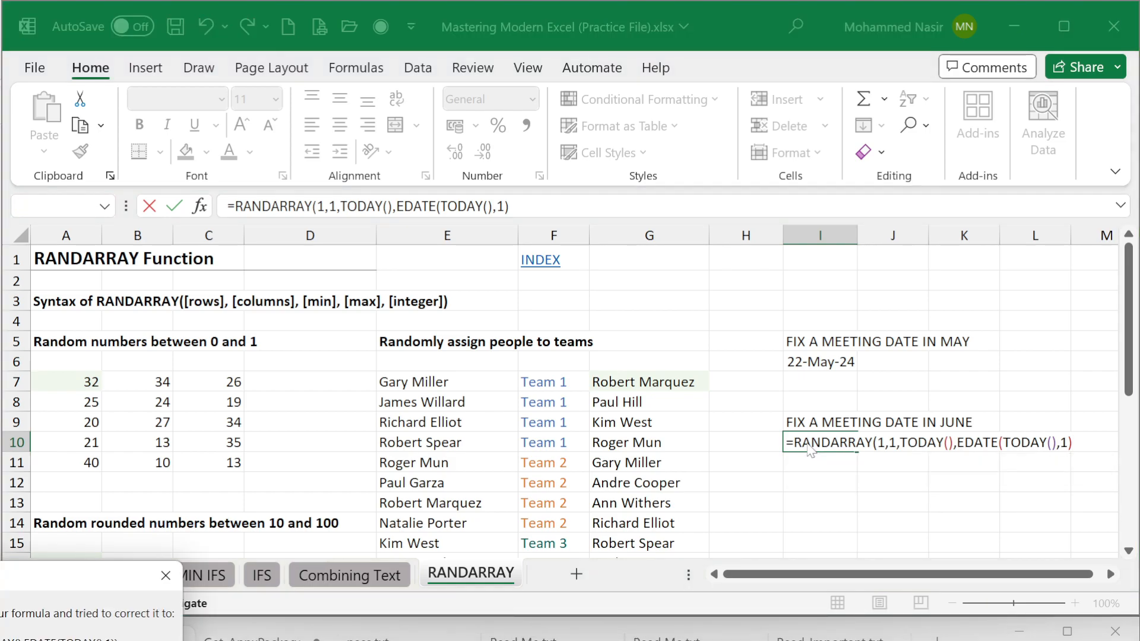
key("Return")
double_click(806, 443)
key("Return")
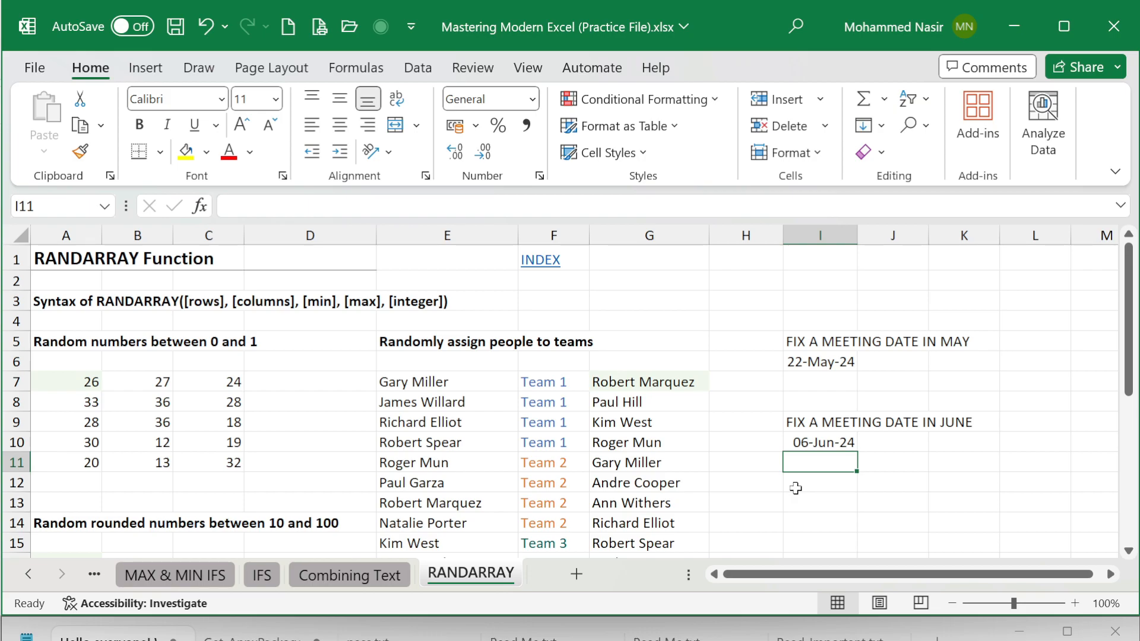
left_click(796, 639)
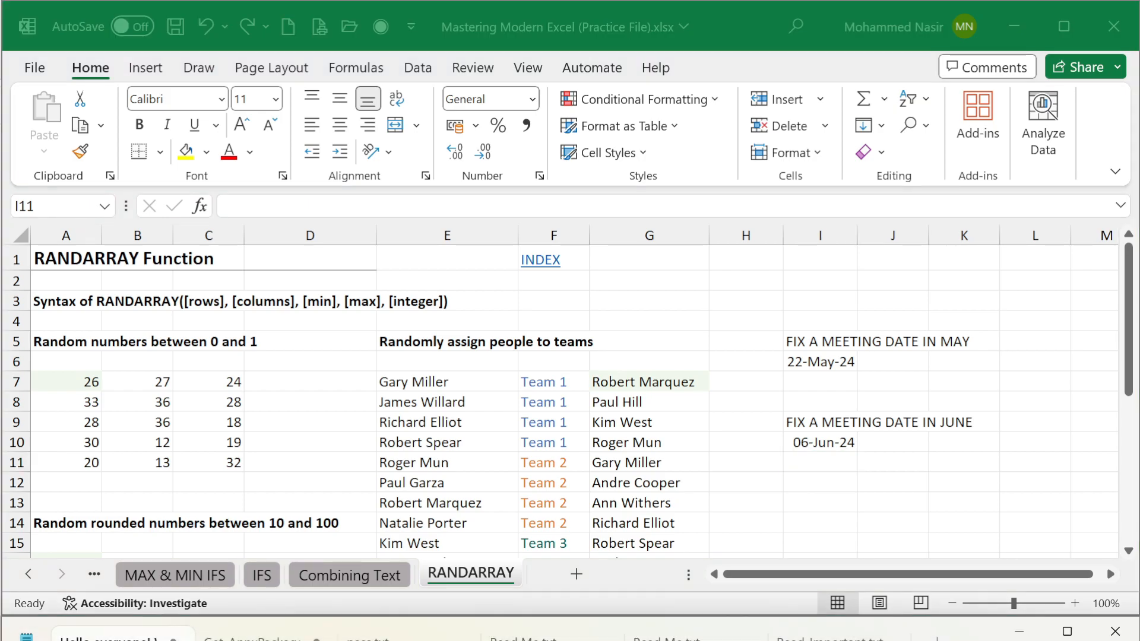